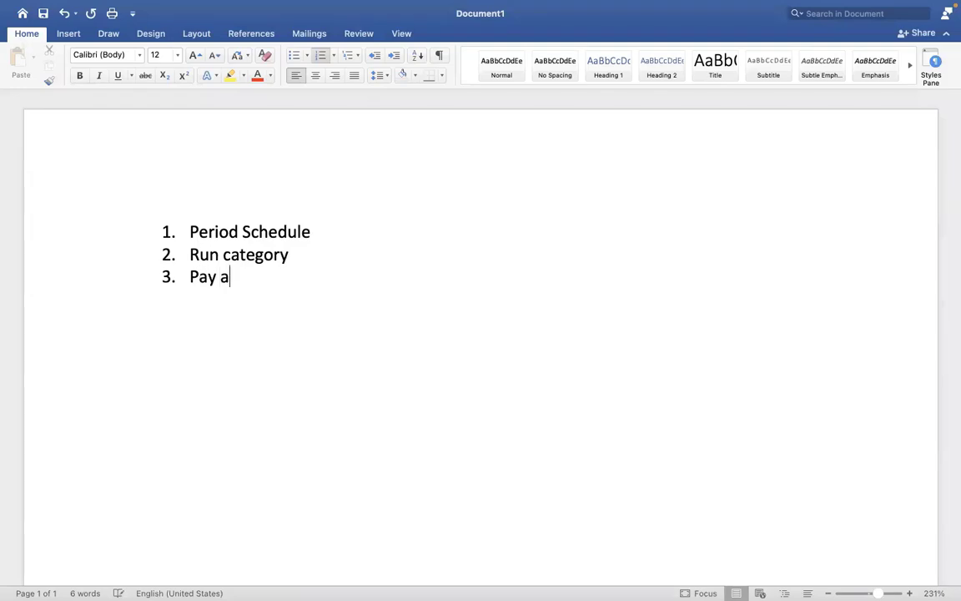
Add Pay accumulations, Pay Group and Payment election rules as numbered items 3–5.
{"action": "type", "text": "ions"}
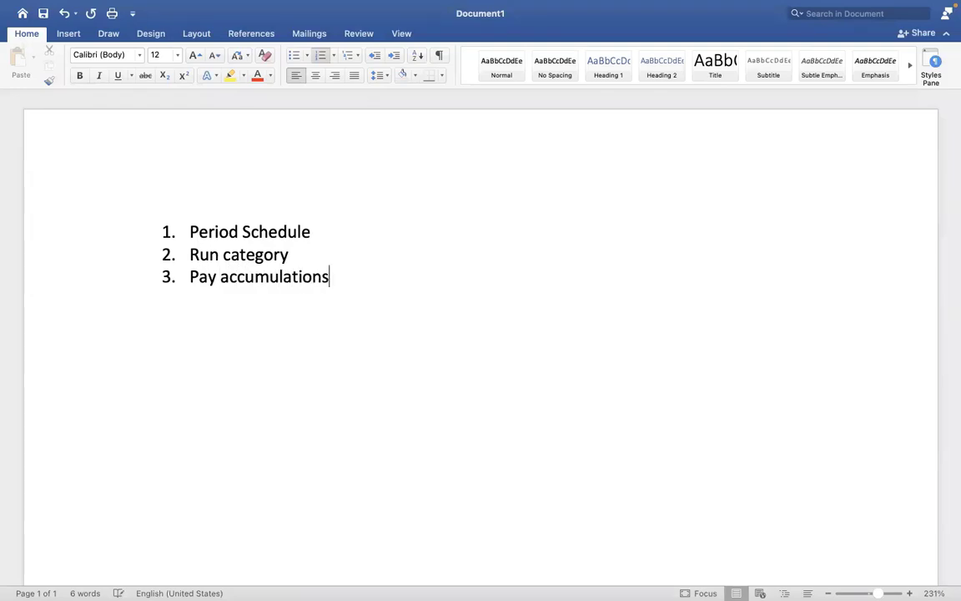
{"action": "key", "text": "Return"}
{"action": "type", "text": "Pay Group"}
{"action": "key", "text": "Return"}
{"action": "type", "text": "Pay"}
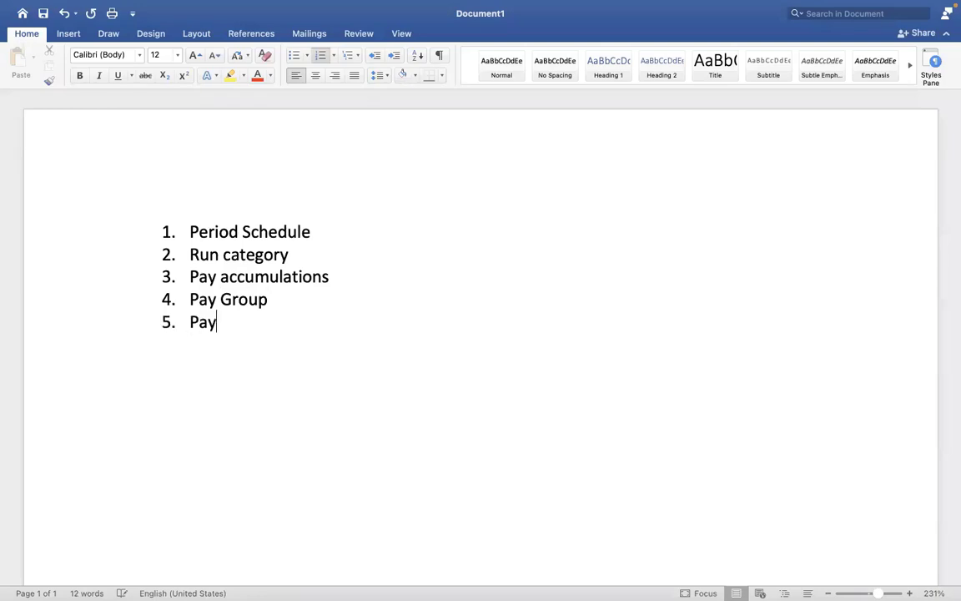
{"action": "type", "text": "ment election"}
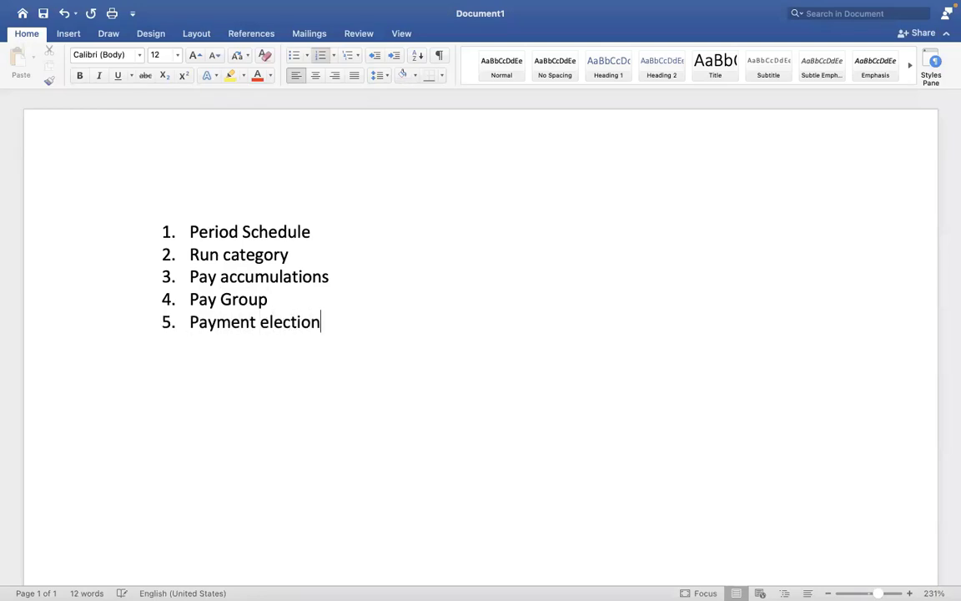
{"action": "type", "text": " rules"}
Append a hyphen after 'Pay Group' in item 4.
{"action": "left_click_drag", "start_coordinate": [378, 322], "coordinate": [197, 302]}
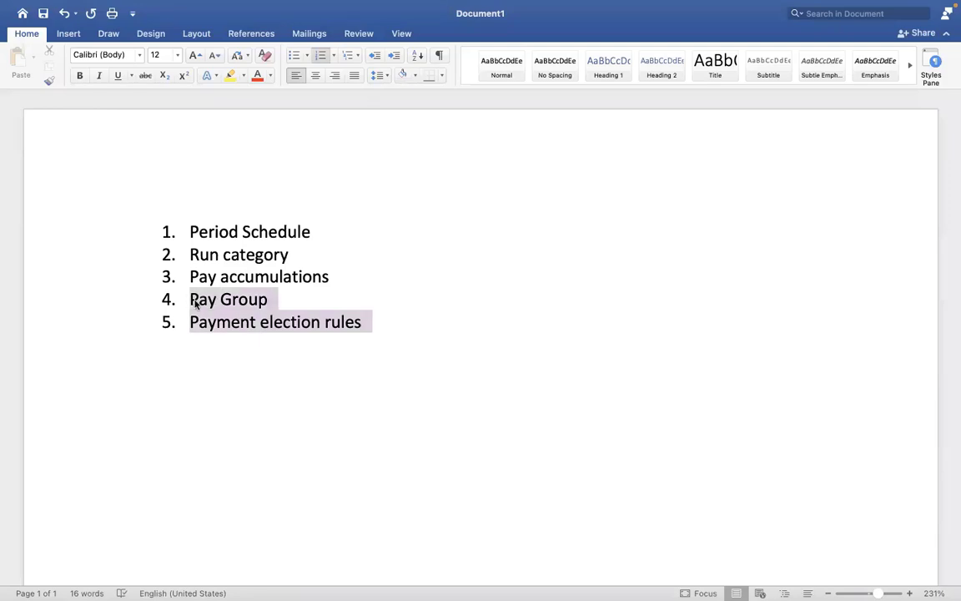
{"action": "left_click", "coordinate": [332, 331]}
{"action": "left_click", "coordinate": [279, 301]}
{"action": "type", "text": "-"}
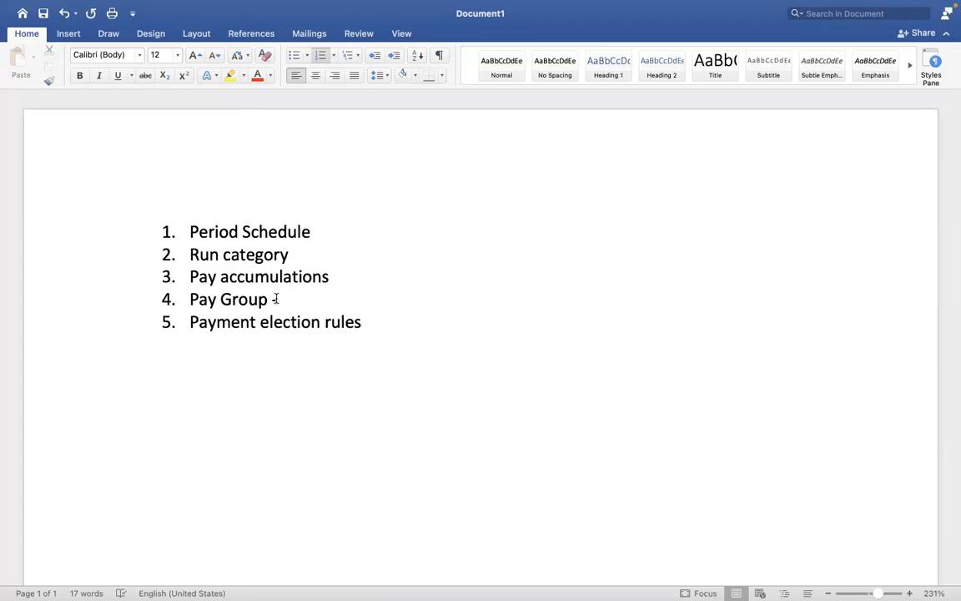
Add an asterisk after 'Period Schedule' and after 'Run category' in the list.
{"action": "left_click_drag", "start_coordinate": [276, 298], "coordinate": [216, 298]}
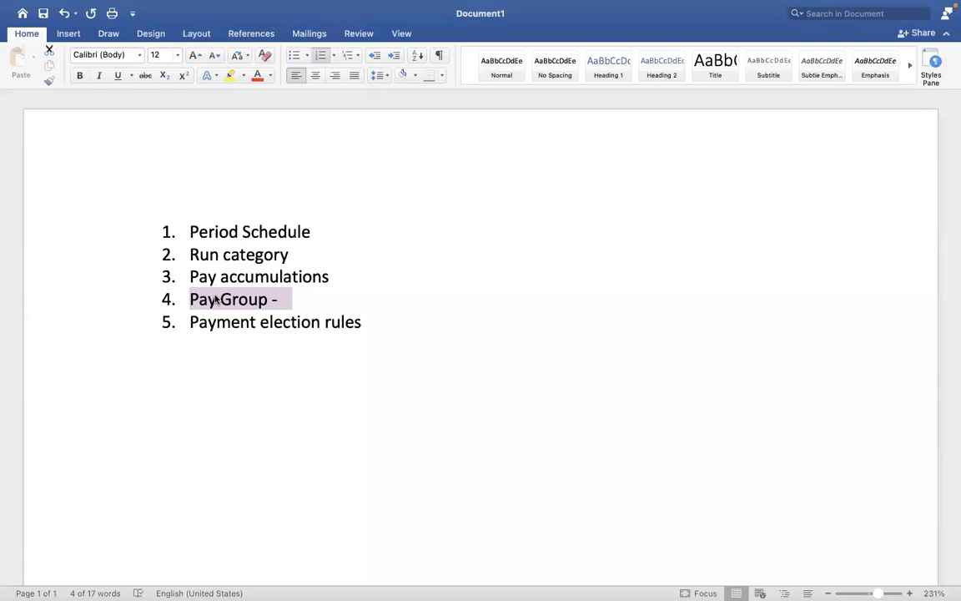
{"action": "left_click", "coordinate": [215, 299]}
{"action": "left_click", "coordinate": [293, 301]}
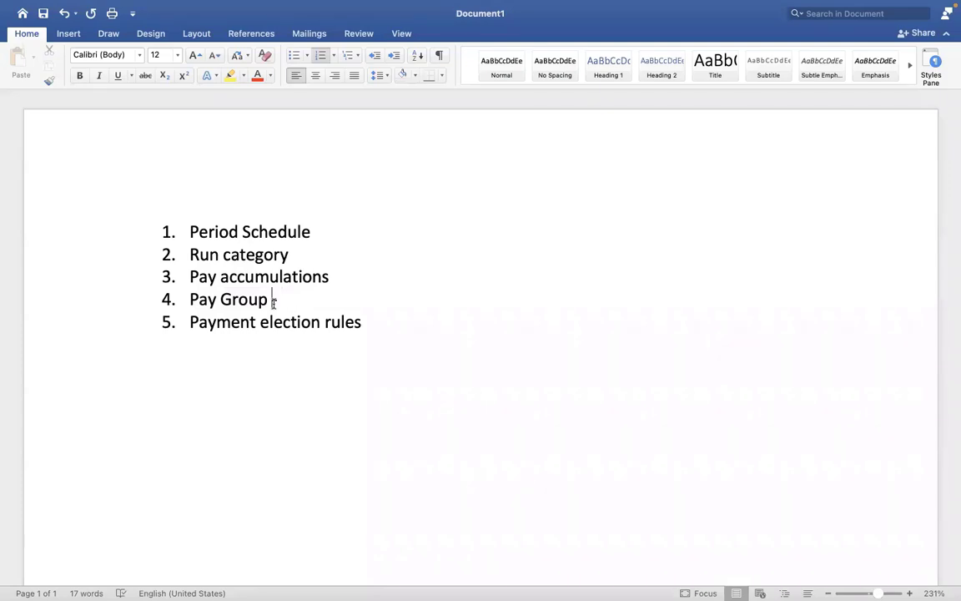
{"action": "left_click", "coordinate": [314, 231]}
{"action": "type", "text": "*"}
{"action": "left_click", "coordinate": [291, 253]}
{"action": "type", "text": "*"}
Switch to Workday and search 'create pay group' to start the Create Pay Group task.
{"action": "key", "text": "ctrl+Right"}
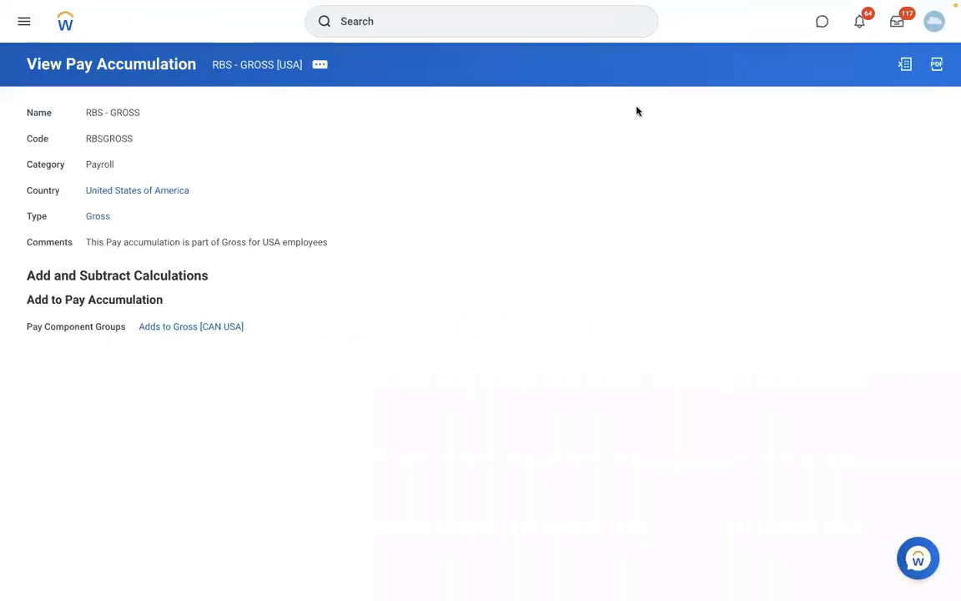
{"action": "left_click", "coordinate": [420, 23]}
{"action": "type", "text": "c"}
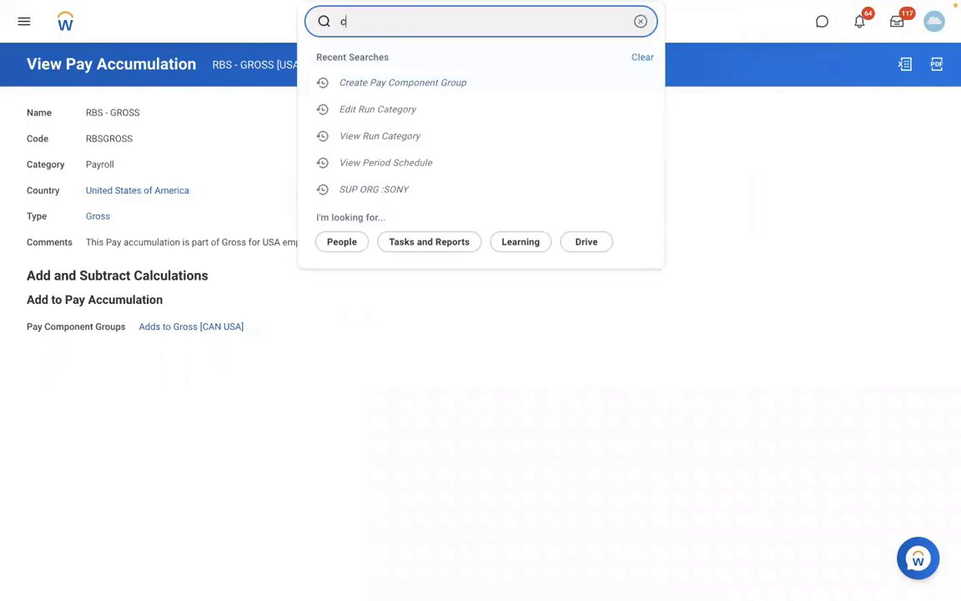
{"action": "type", "text": "reate pay group"}
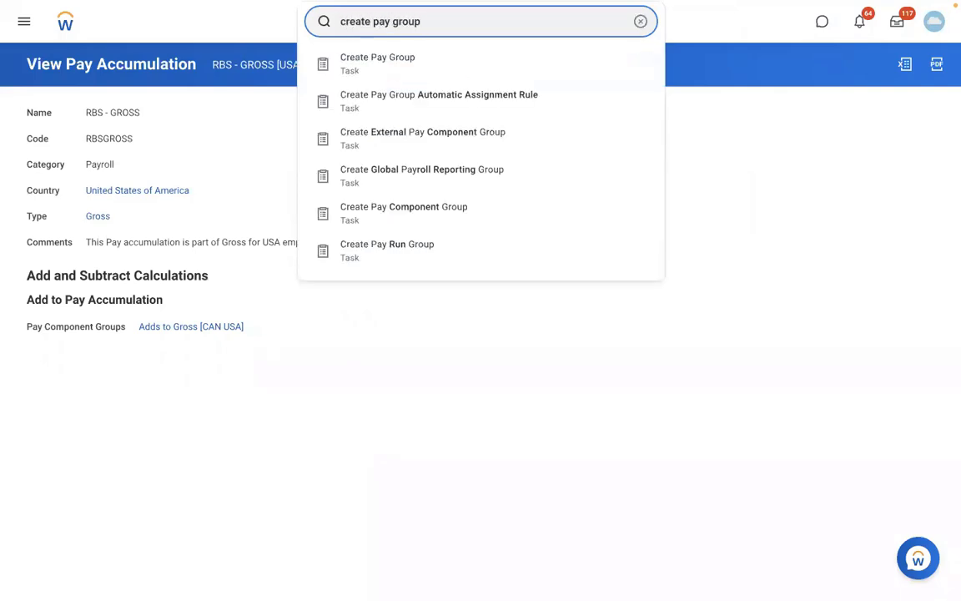
{"action": "left_click", "coordinate": [395, 64]}
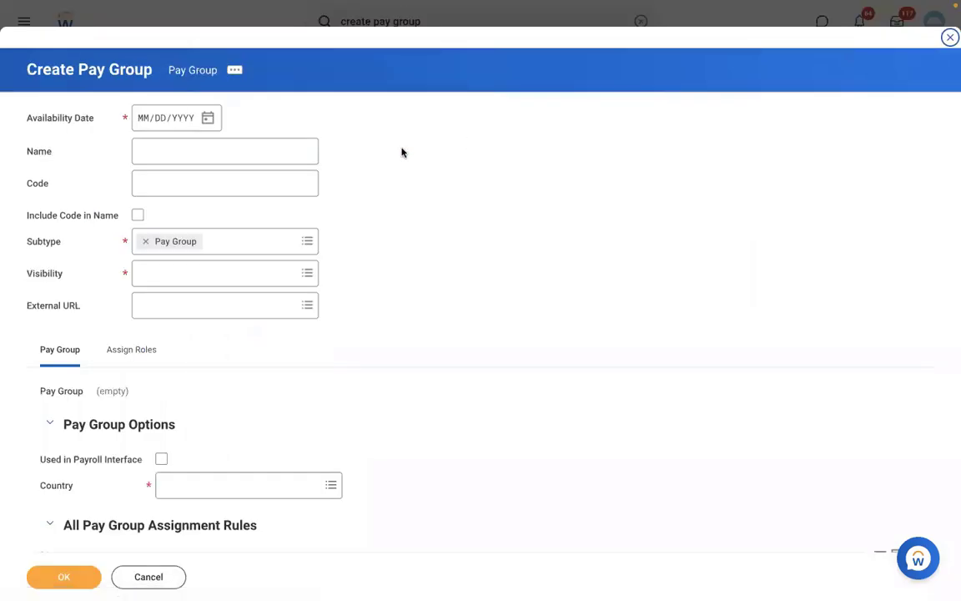
Enter availability date 01/01/2022, name 'DMD - Monthly PYG' and code DMDMPYG.
{"action": "left_click", "coordinate": [145, 123]}
{"action": "type", "text": "010120"}
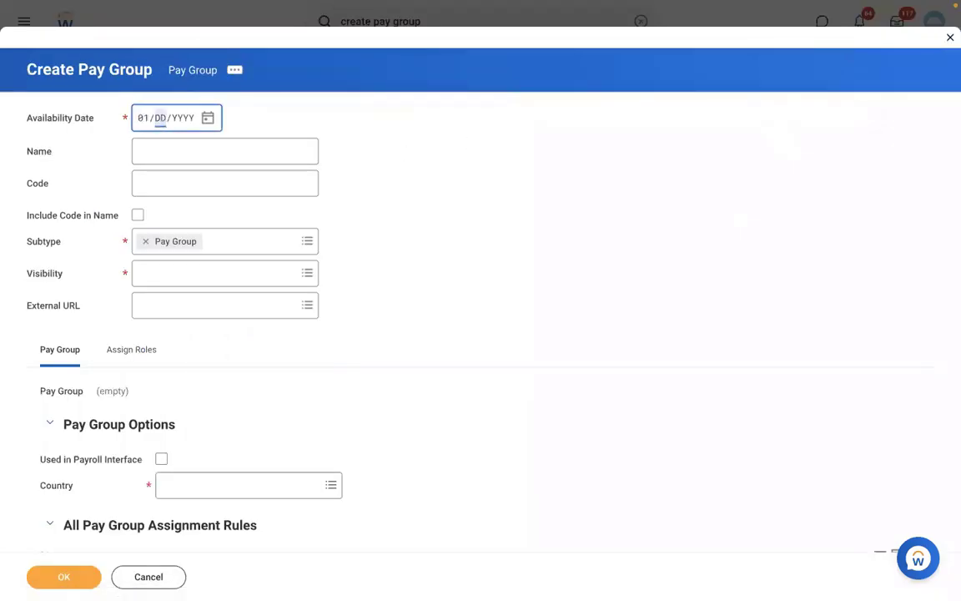
{"action": "left_click", "coordinate": [197, 160]}
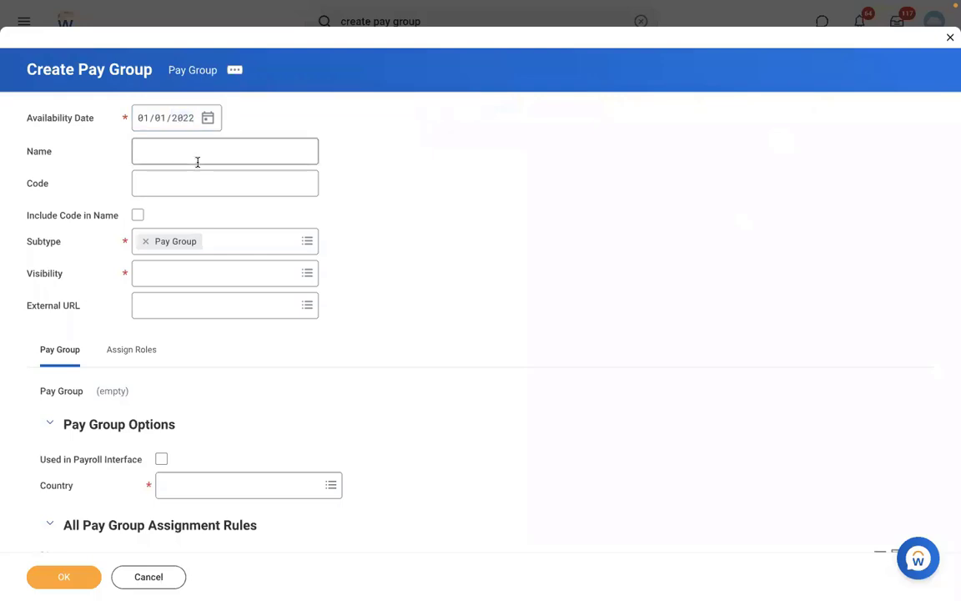
{"action": "type", "text": "DMD "}
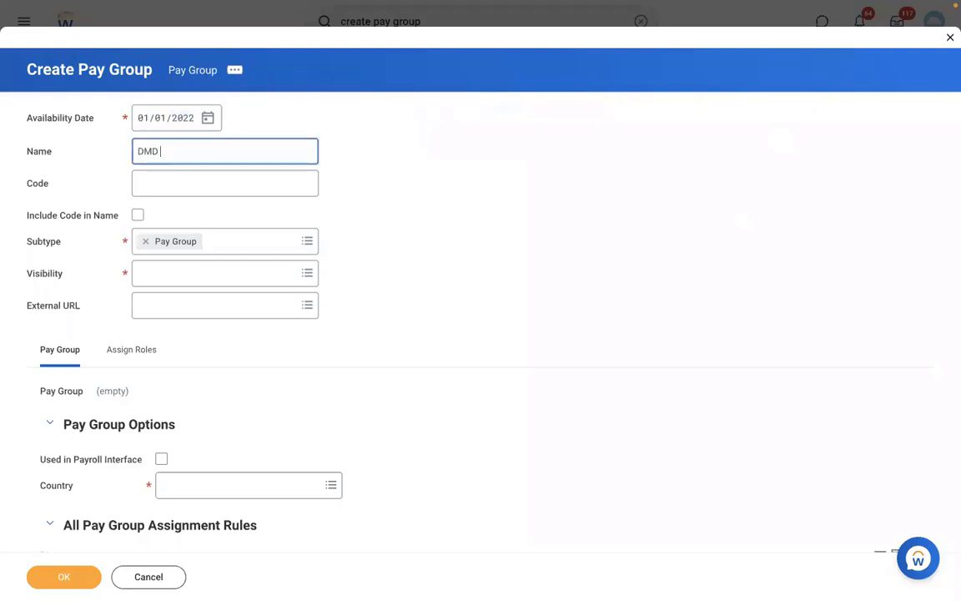
{"action": "type", "text": "- Monthly P"}
{"action": "type", "text": "YE"}
{"action": "key", "text": "BackSpace"}
{"action": "type", "text": "G"}
{"action": "left_click", "coordinate": [156, 191]}
{"action": "type", "text": "DMD"}
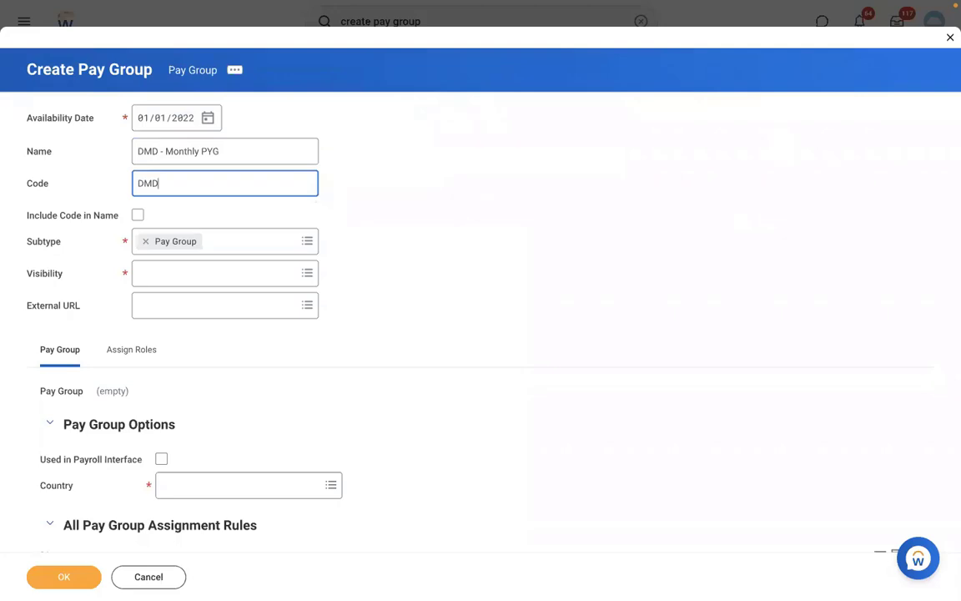
{"action": "type", "text": "MPYG"}
Set the pay group's visibility to Everyone.
{"action": "left_click", "coordinate": [152, 275]}
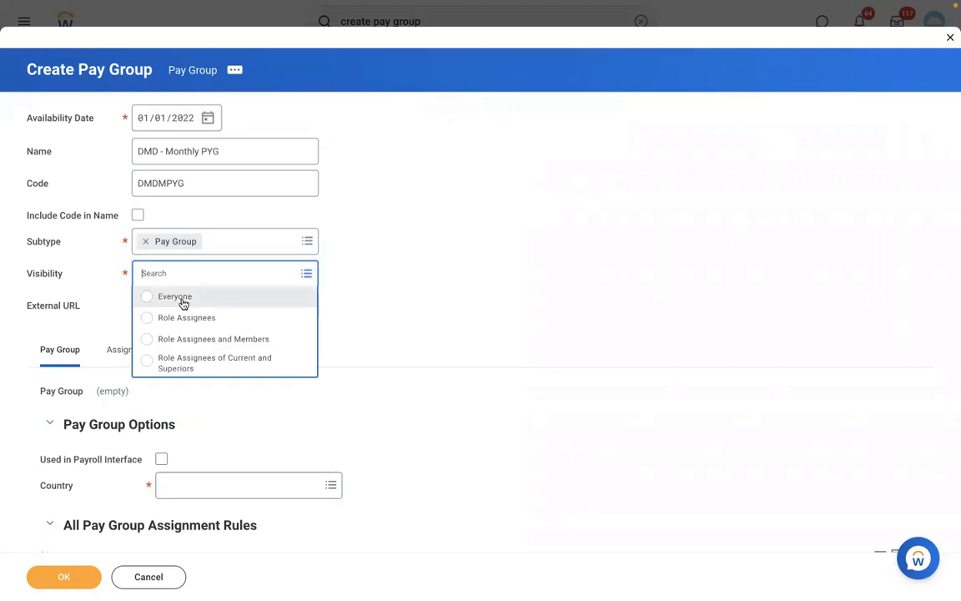
{"action": "left_click", "coordinate": [183, 298]}
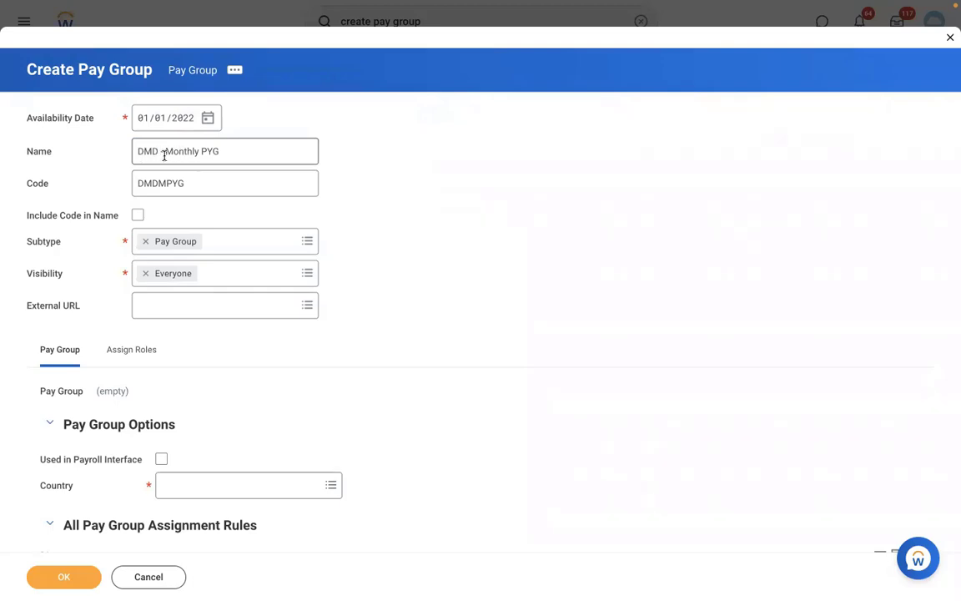
{"action": "left_click", "coordinate": [158, 154]}
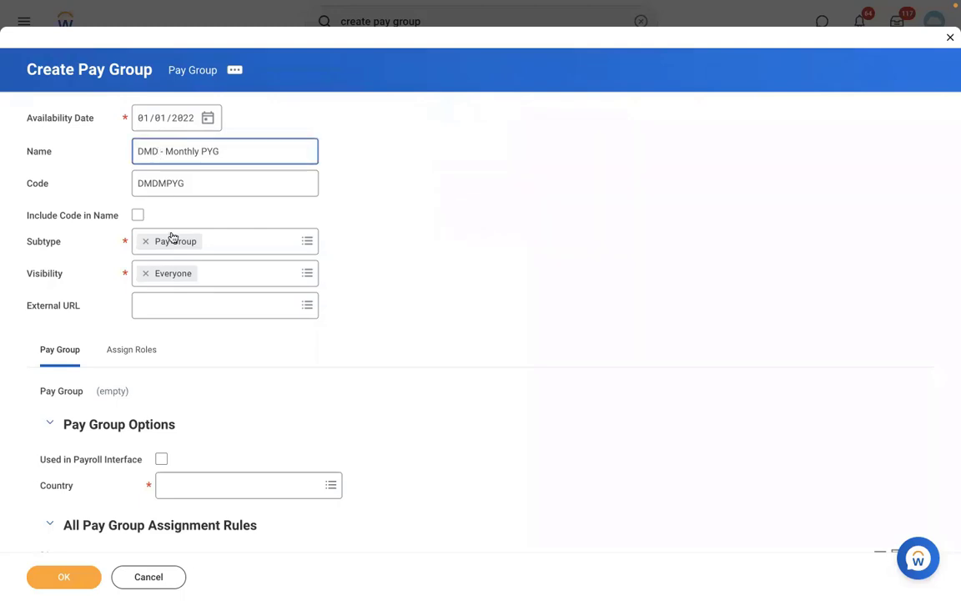
{"action": "left_click", "coordinate": [95, 285]}
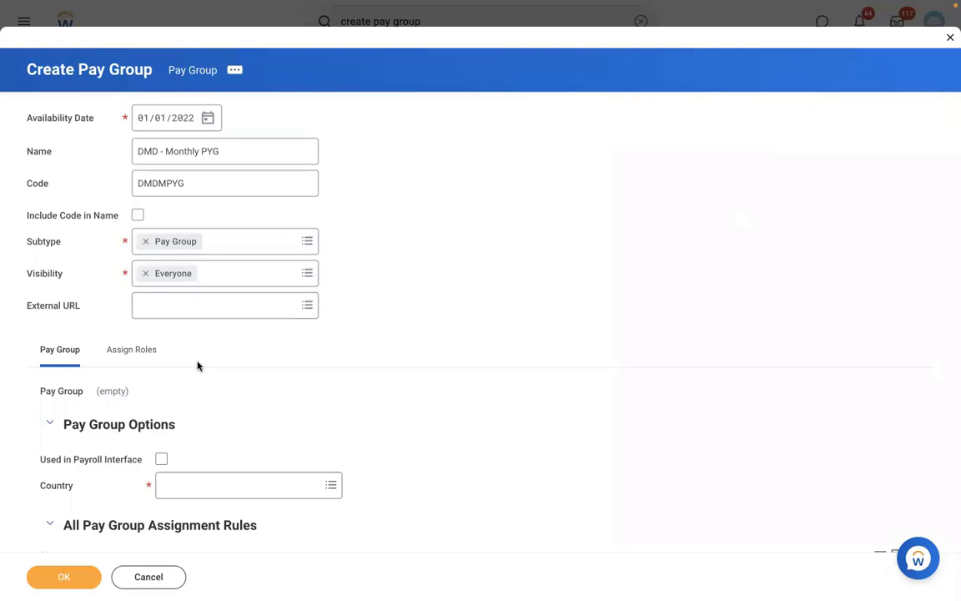
Choose United States of America as the country, leaving Used in Payroll Interface unchecked.
{"action": "scroll", "coordinate": [305, 365], "scroll_direction": "down", "scroll_amount": 4}
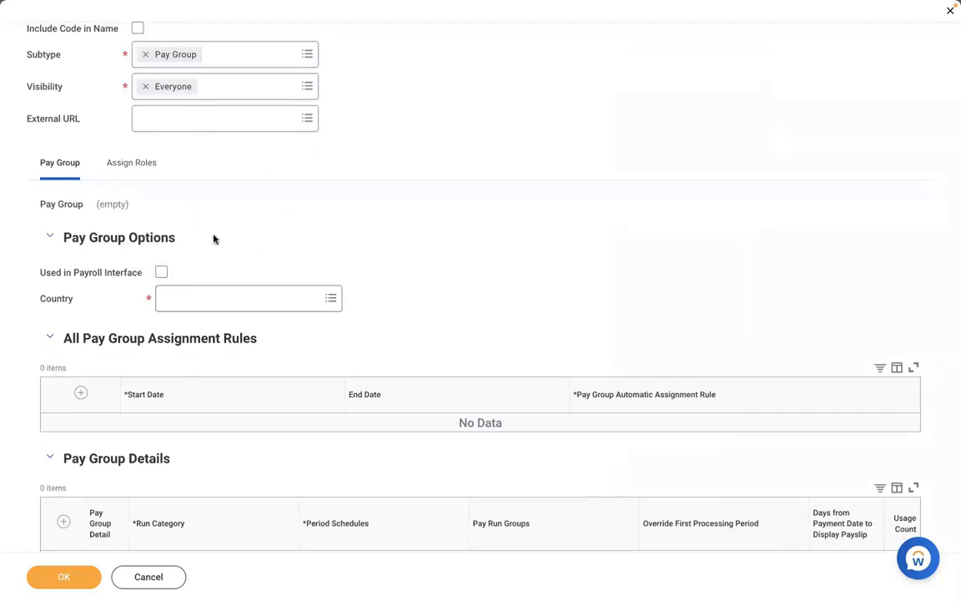
{"action": "left_click", "coordinate": [161, 271]}
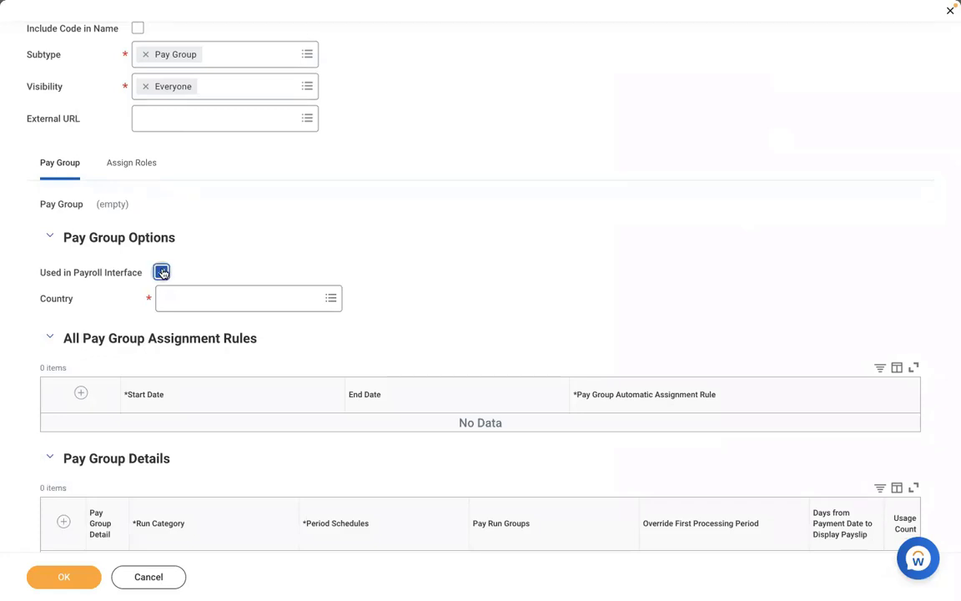
{"action": "left_click", "coordinate": [230, 298]}
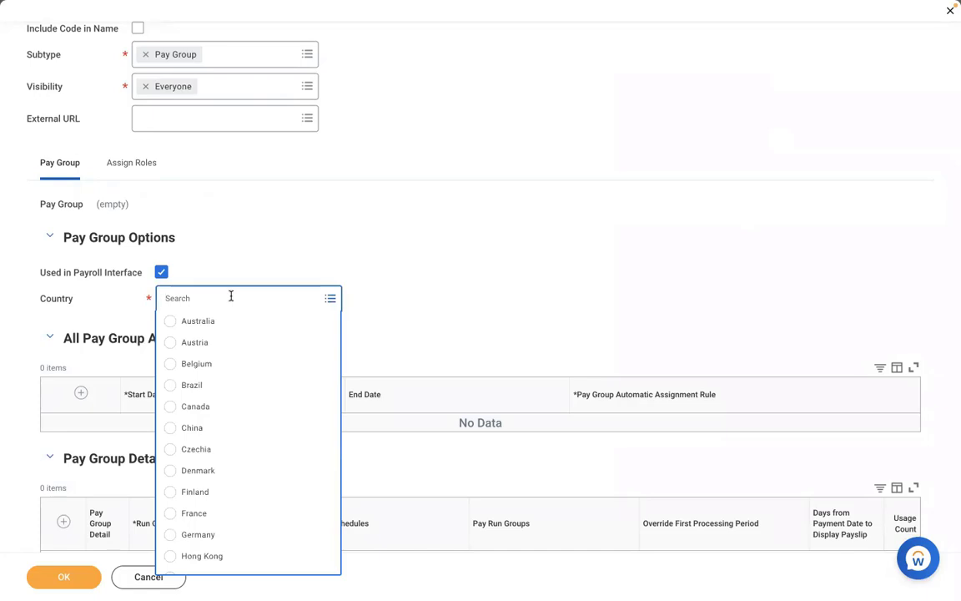
{"action": "left_click", "coordinate": [182, 256]}
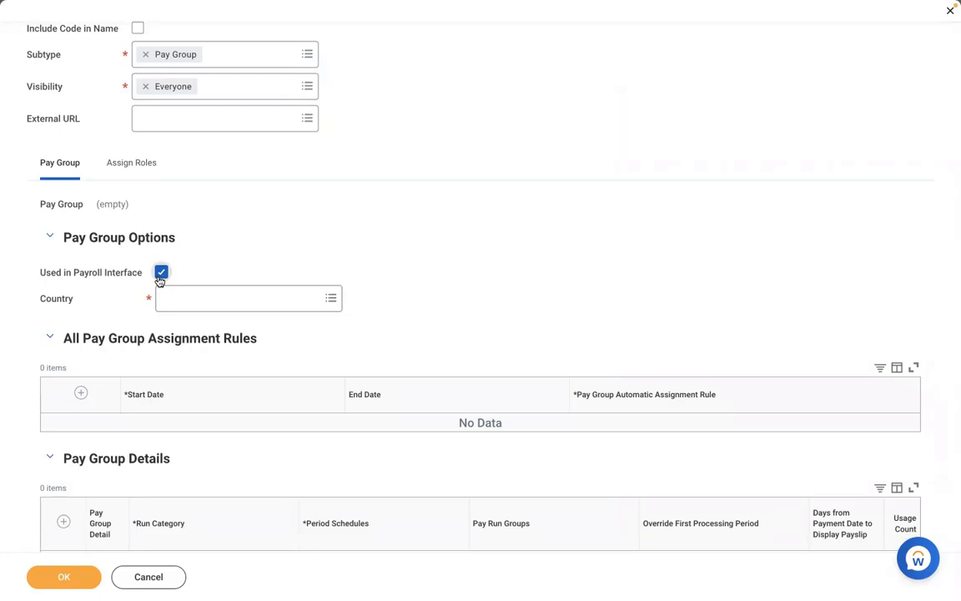
{"action": "left_click", "coordinate": [159, 279]}
{"action": "left_click", "coordinate": [208, 298]}
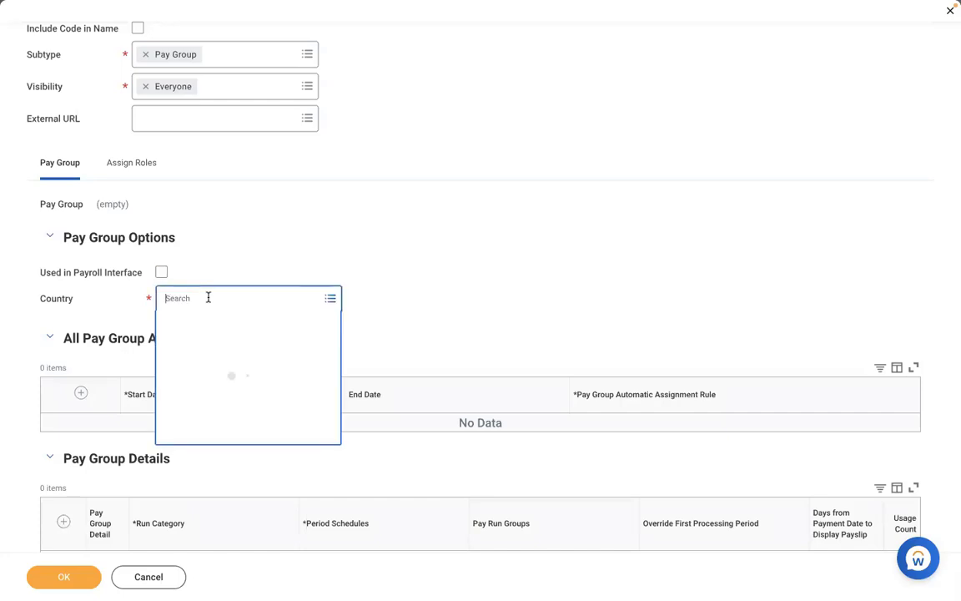
{"action": "left_click", "coordinate": [212, 384]}
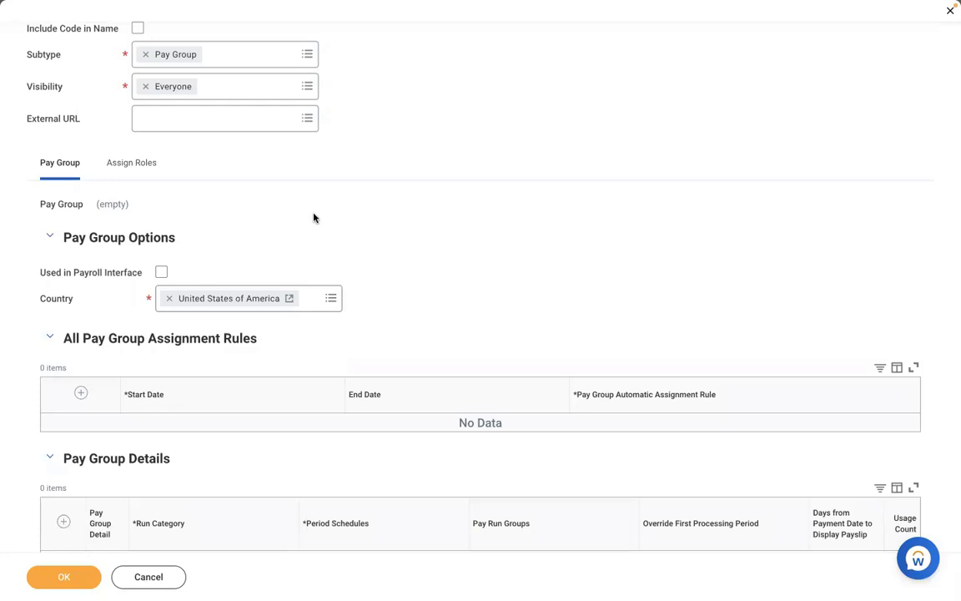
{"action": "scroll", "coordinate": [315, 218], "scroll_direction": "down", "scroll_amount": 1}
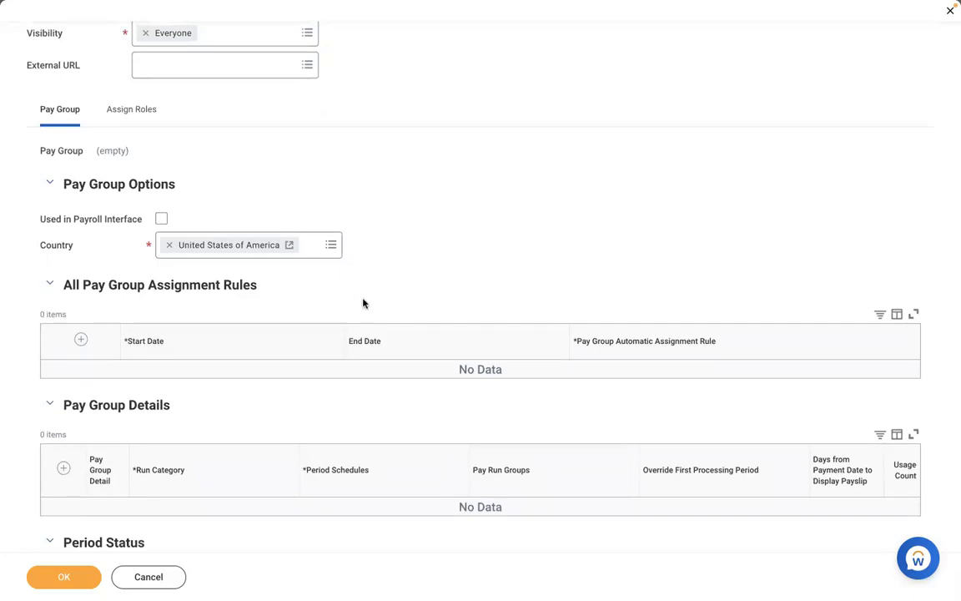
{"action": "scroll", "coordinate": [364, 303], "scroll_direction": "down", "scroll_amount": 3}
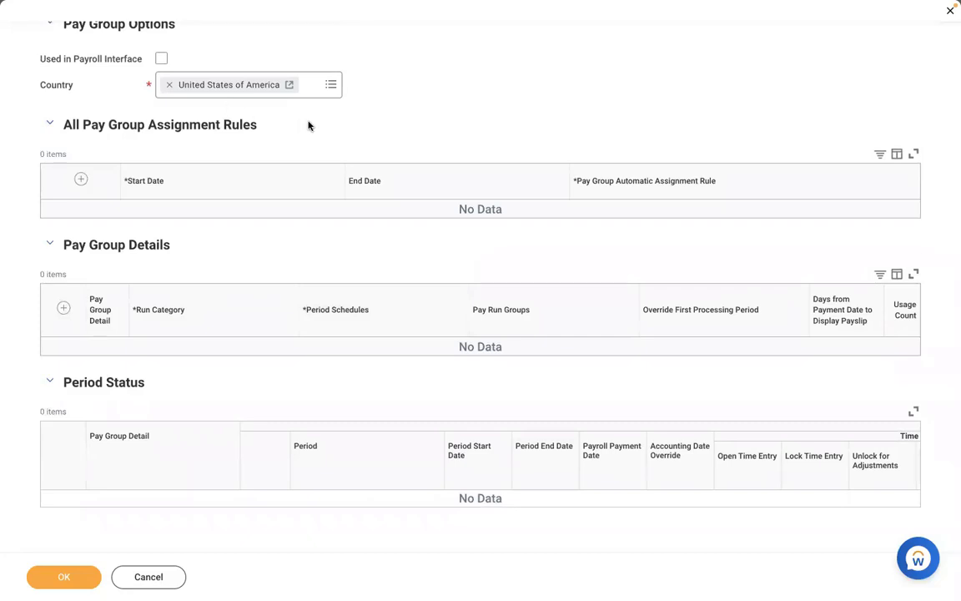
{"action": "scroll", "coordinate": [433, 111], "scroll_direction": "down", "scroll_amount": 1}
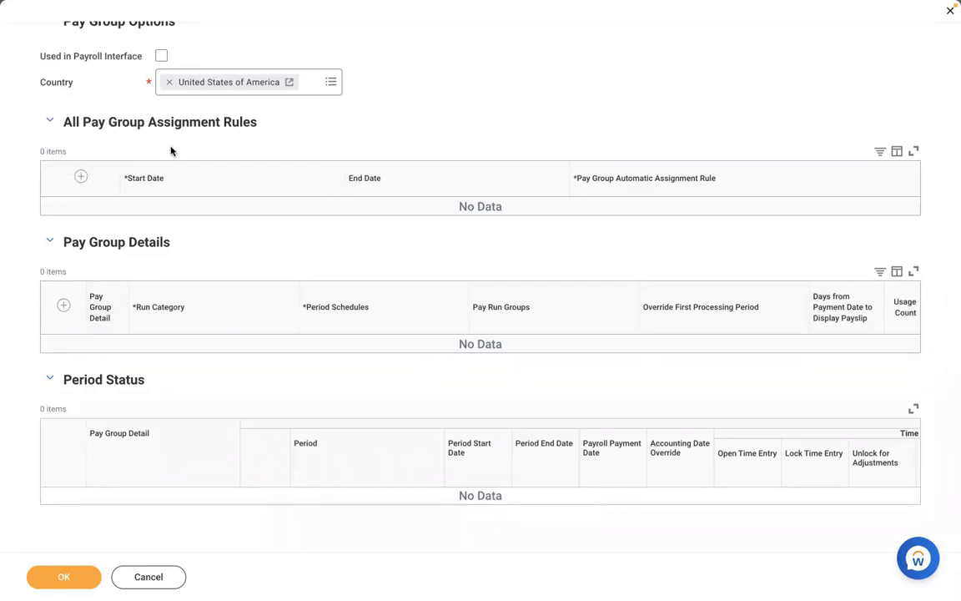
Add a pay group detail row with Run Category RBS - Regular Run Category.
{"action": "left_click", "coordinate": [64, 307]}
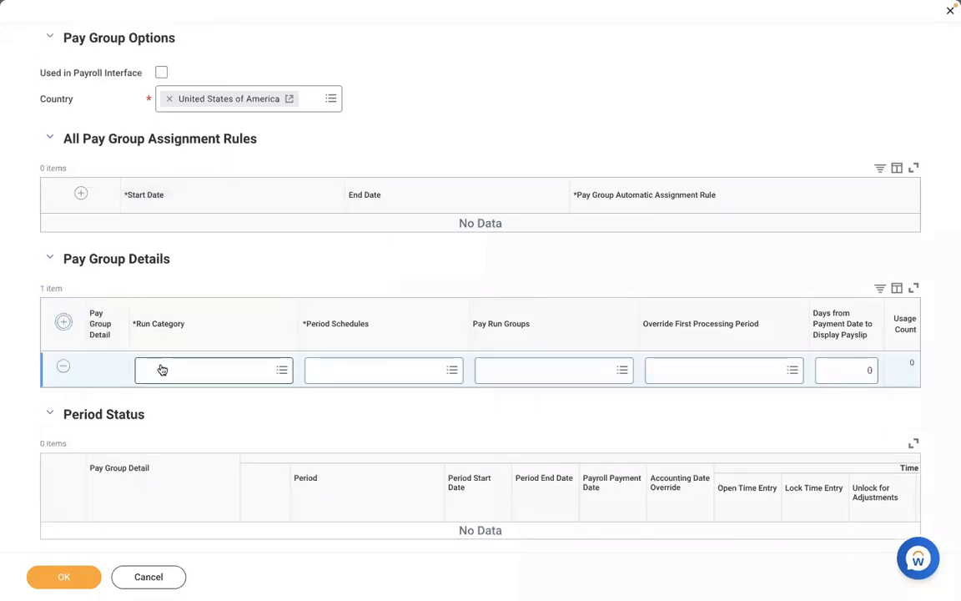
{"action": "left_click", "coordinate": [163, 370]}
{"action": "left_click", "coordinate": [443, 104]}
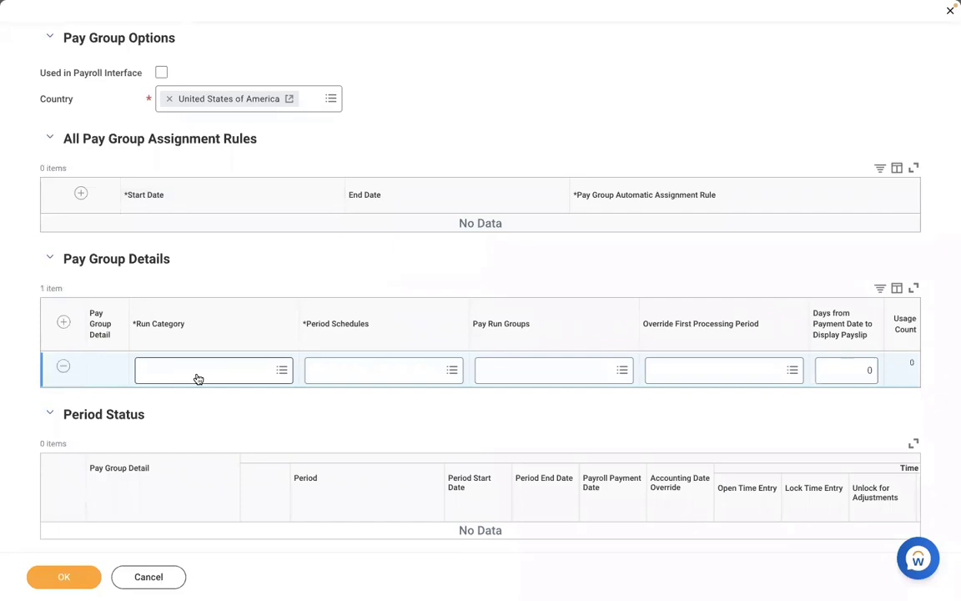
{"action": "left_click", "coordinate": [198, 377]}
{"action": "type", "text": "RBS"}
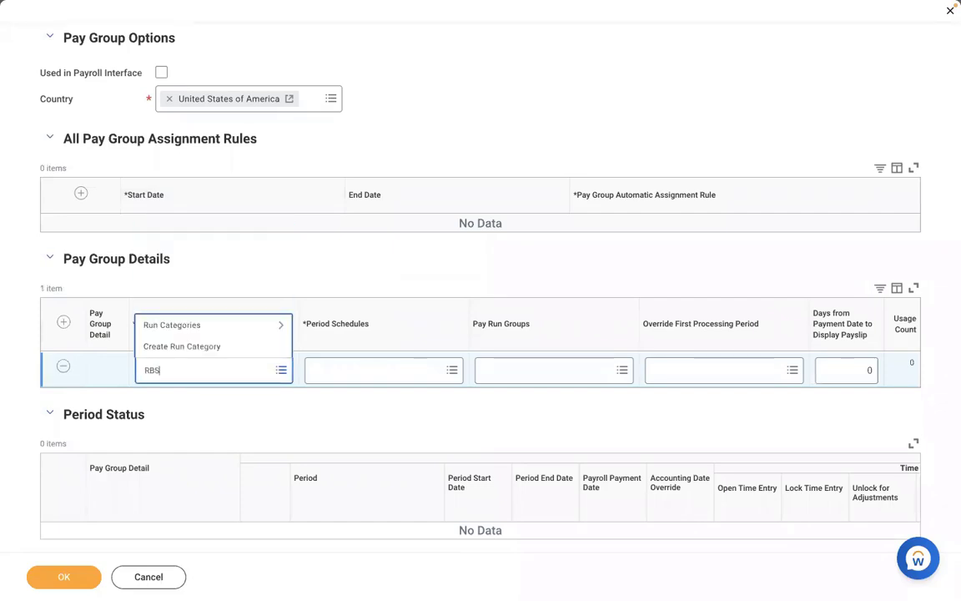
{"action": "key", "text": "Return"}
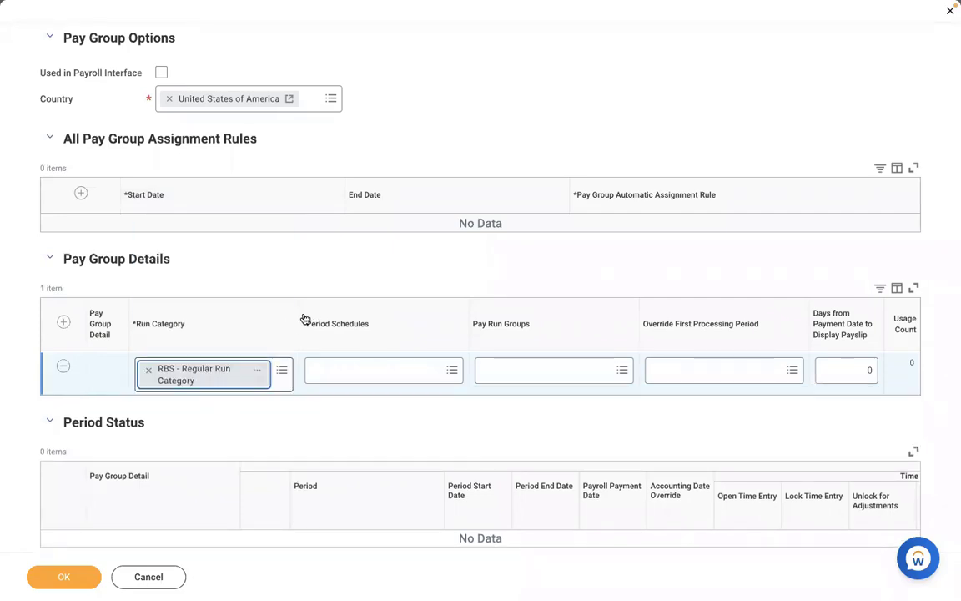
Set the row's period schedule to RBS - Monthly PS and check available pay run groups.
{"action": "left_click", "coordinate": [334, 372]}
{"action": "type", "text": "RBS"}
{"action": "key", "text": "Return"}
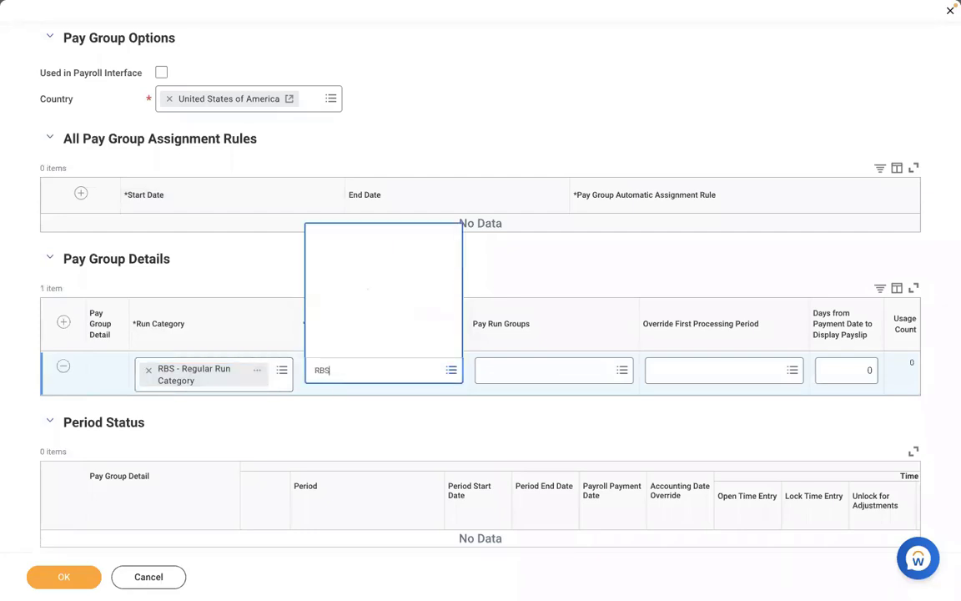
{"action": "left_click", "coordinate": [405, 434]}
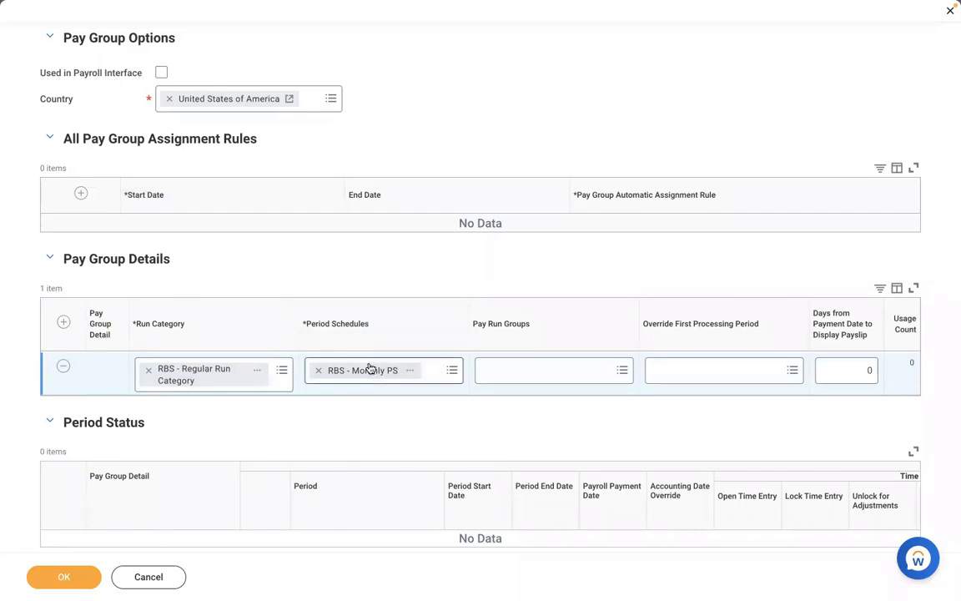
{"action": "left_click", "coordinate": [497, 377]}
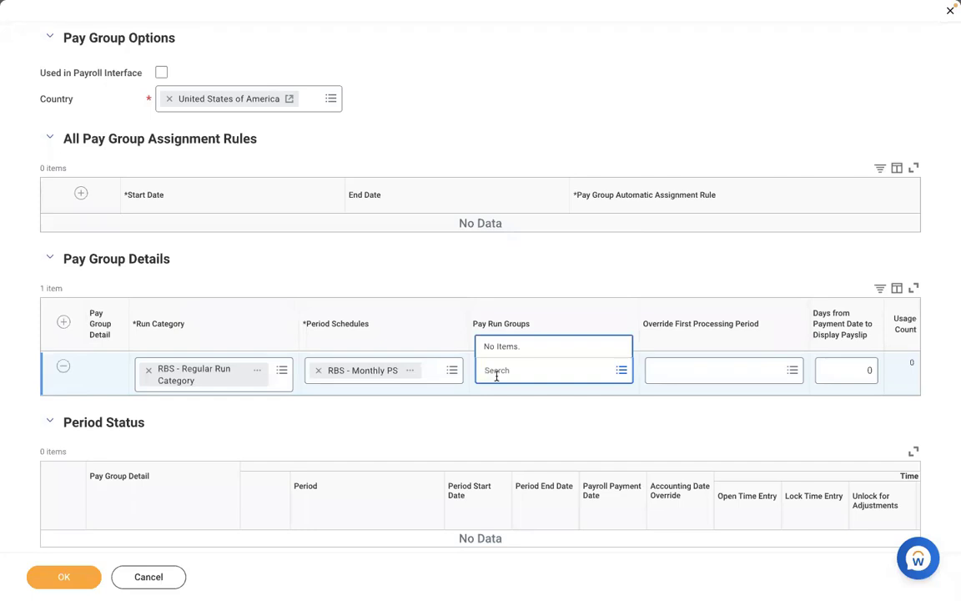
In Word, end the numbered list and type EXECUTIVE, MANAGEMENT and NON MANAGEMENT on separate lines.
{"action": "key", "text": "ctrl+Left"}
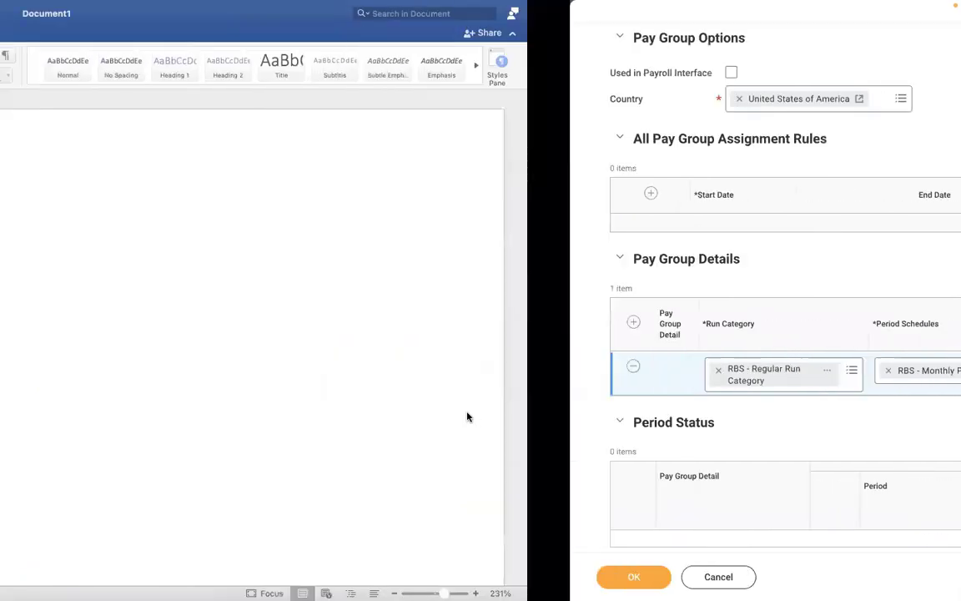
{"action": "left_click", "coordinate": [409, 356]}
{"action": "key", "text": "Return"}
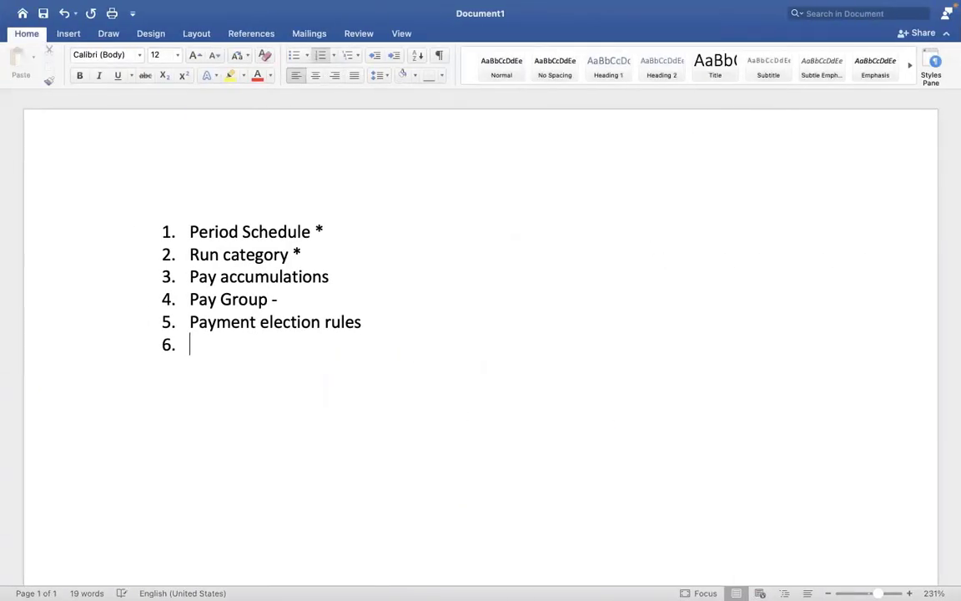
{"action": "key", "text": "Return"}
{"action": "key", "text": "Return"}
{"action": "key", "text": "Return"}
{"action": "key", "text": "Return"}
{"action": "key", "text": "Return"}
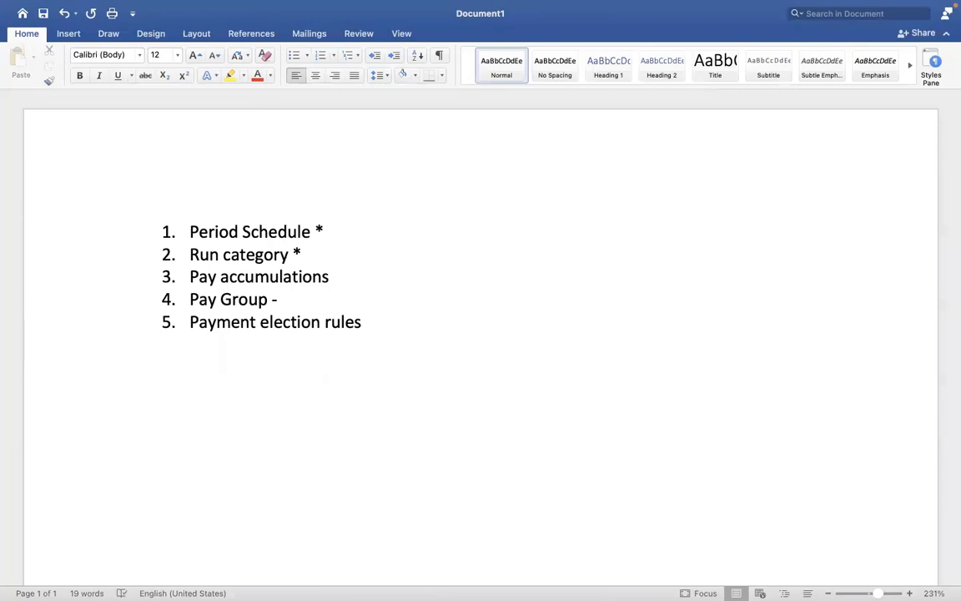
{"action": "type", "text": "EXECUTIVE"}
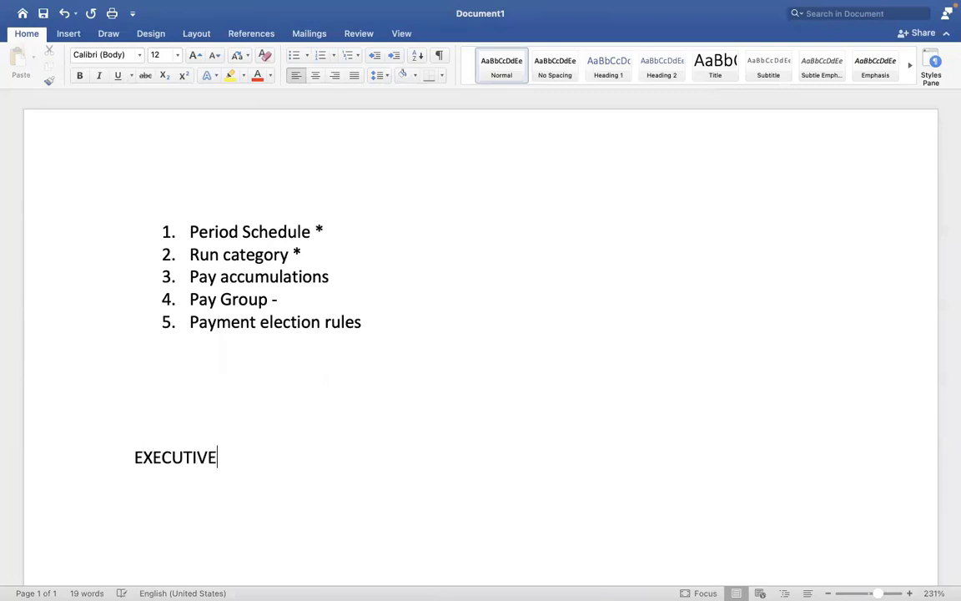
{"action": "key", "text": "Return"}
{"action": "type", "text": "MANAGEM"}
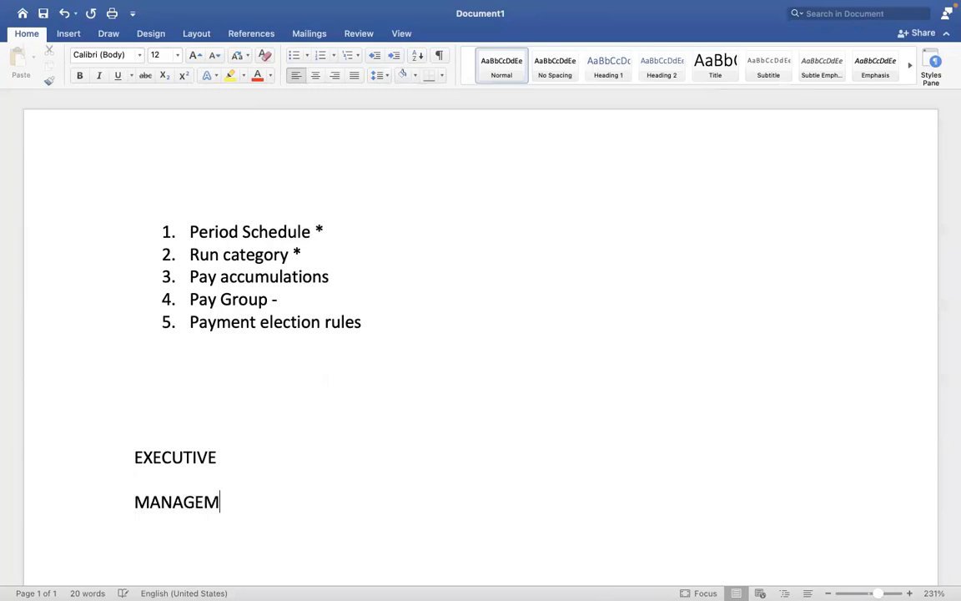
{"action": "type", "text": "ENTNON"}
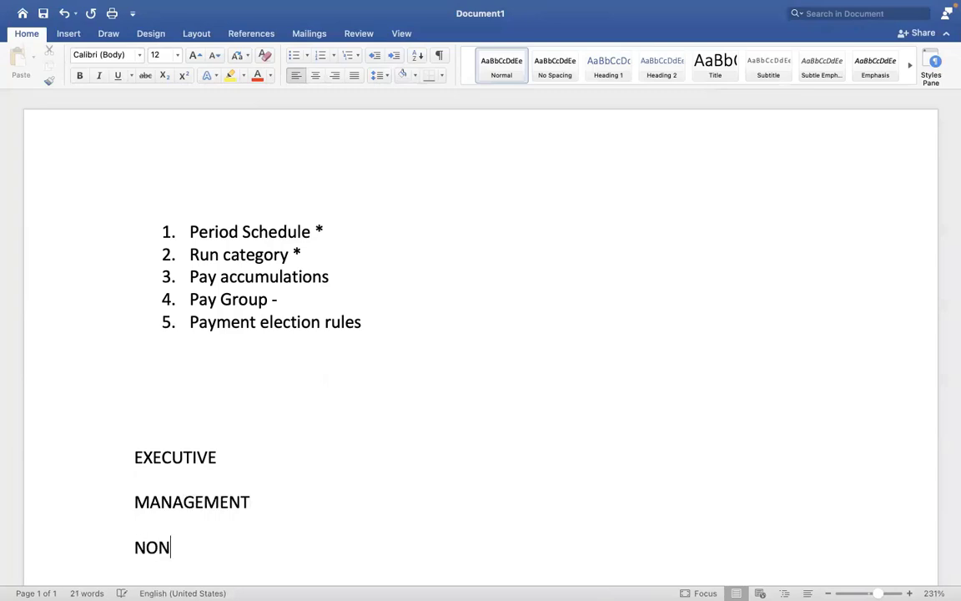
{"action": "type", "text": " MANAGEMENT"}
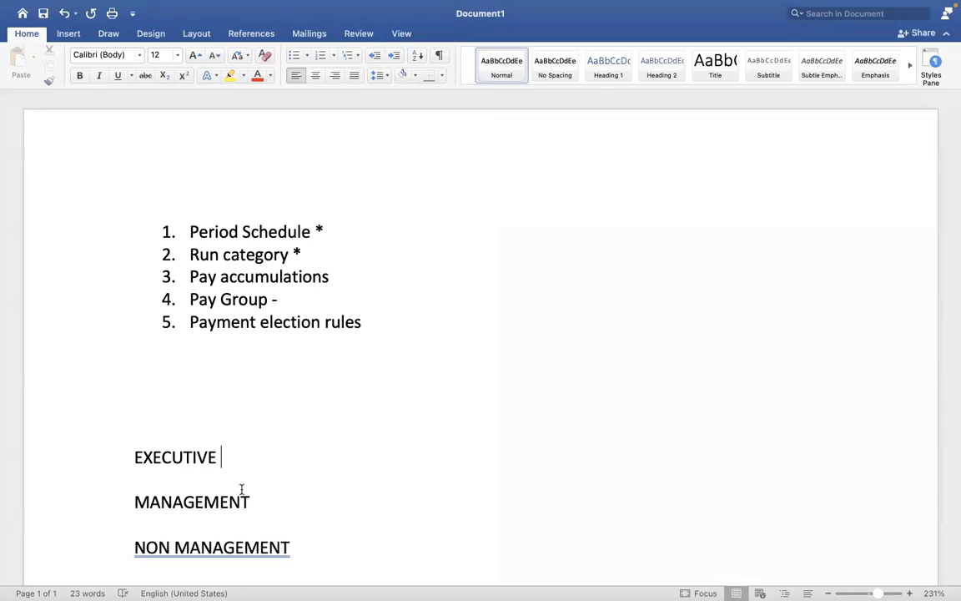
Check the MANAGEMENT and NON MANAGEMENT lines, then go back to the Workday pay group form.
{"action": "left_click", "coordinate": [241, 491]}
{"action": "left_click", "coordinate": [325, 512]}
{"action": "left_click", "coordinate": [335, 536]}
{"action": "left_click", "coordinate": [292, 519]}
{"action": "key", "text": "ctrl+Right"}
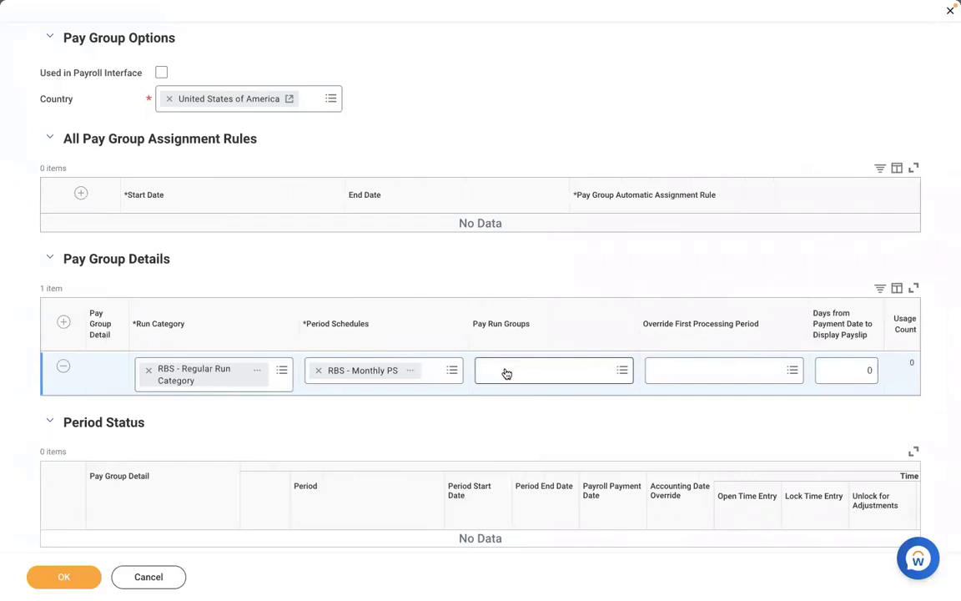
{"action": "key", "text": "ctrl+Left"}
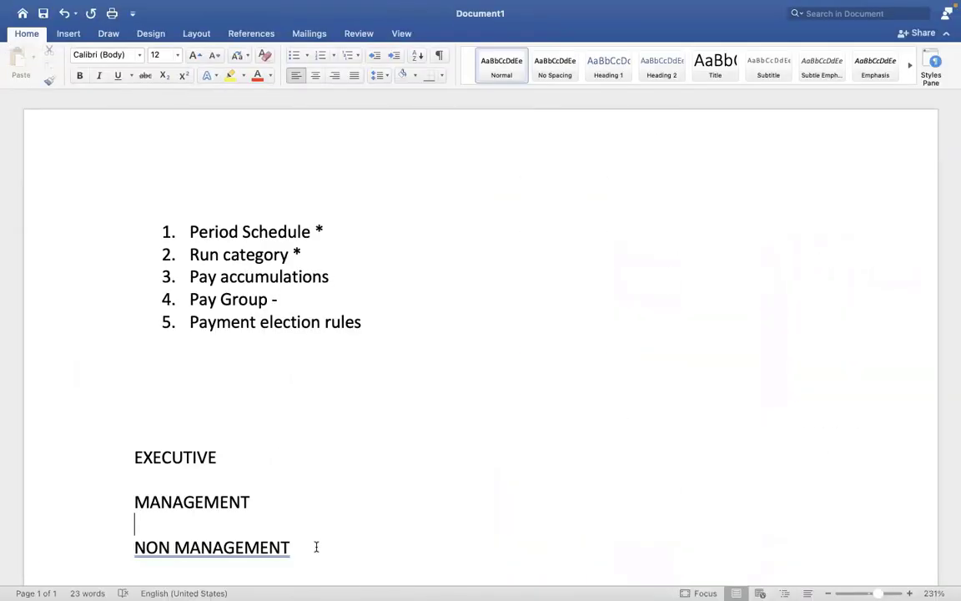
{"action": "left_click", "coordinate": [316, 547]}
{"action": "left_click", "coordinate": [121, 435], "text": "shift"}
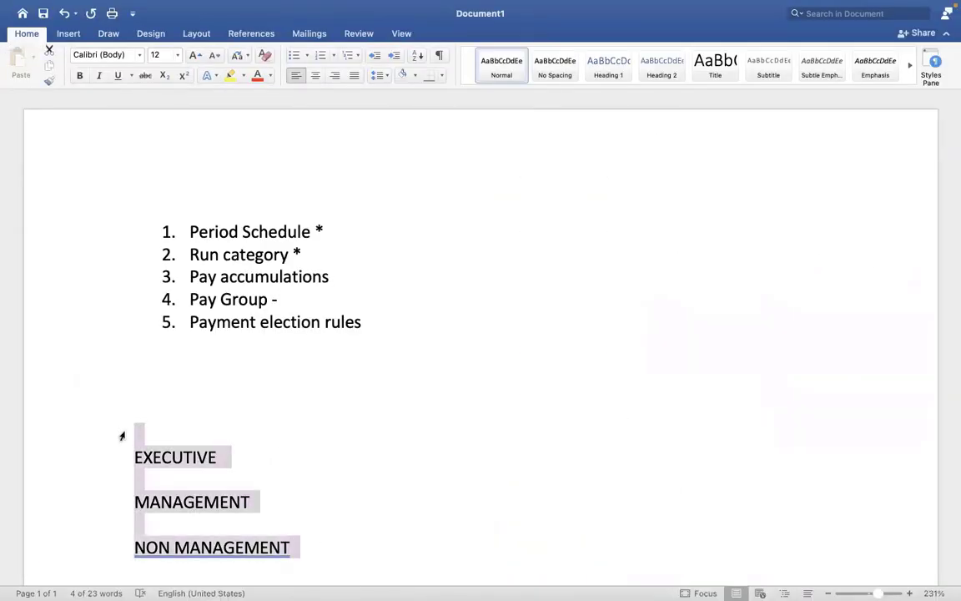
{"action": "key", "text": "ctrl+Right"}
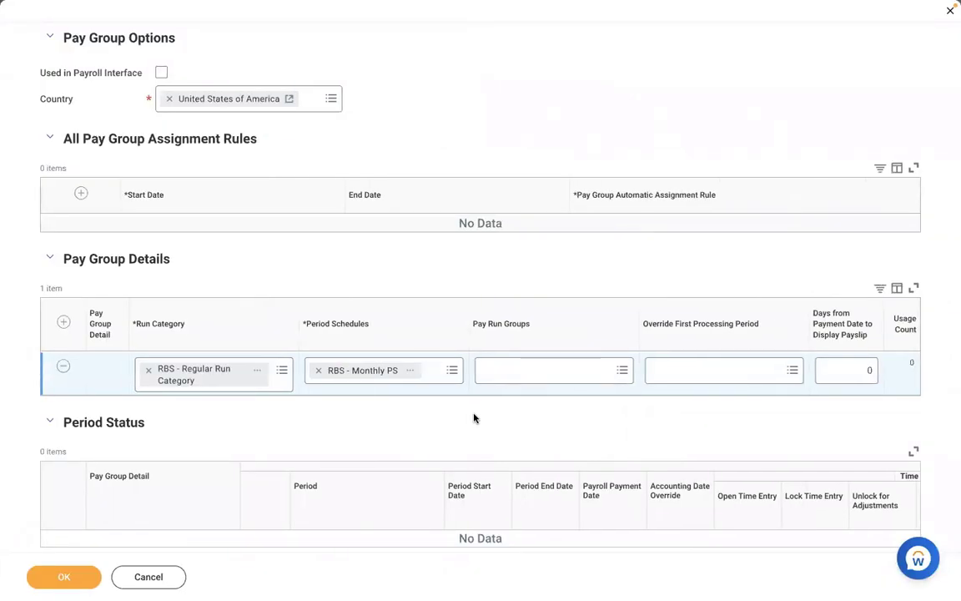
{"action": "key", "text": "ctrl+Left"}
{"action": "left_click", "coordinate": [333, 450]}
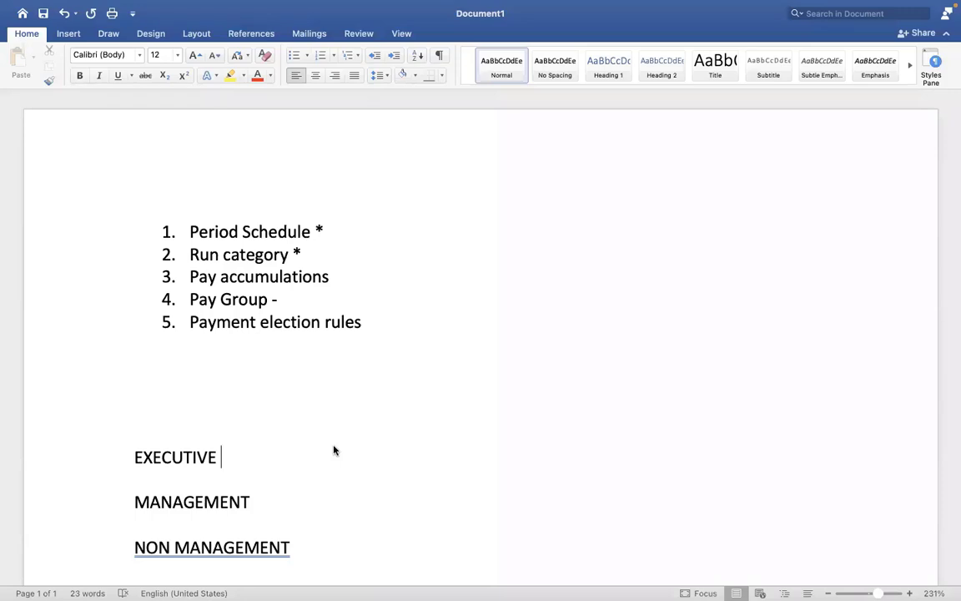
{"action": "key", "text": "ctrl+Right"}
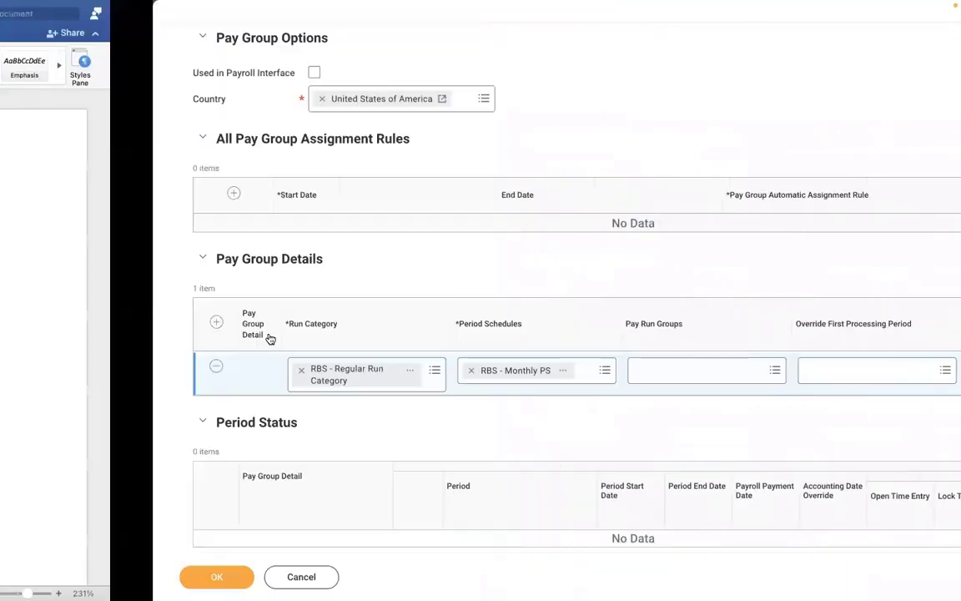
{"action": "key", "text": "ctrl+Left"}
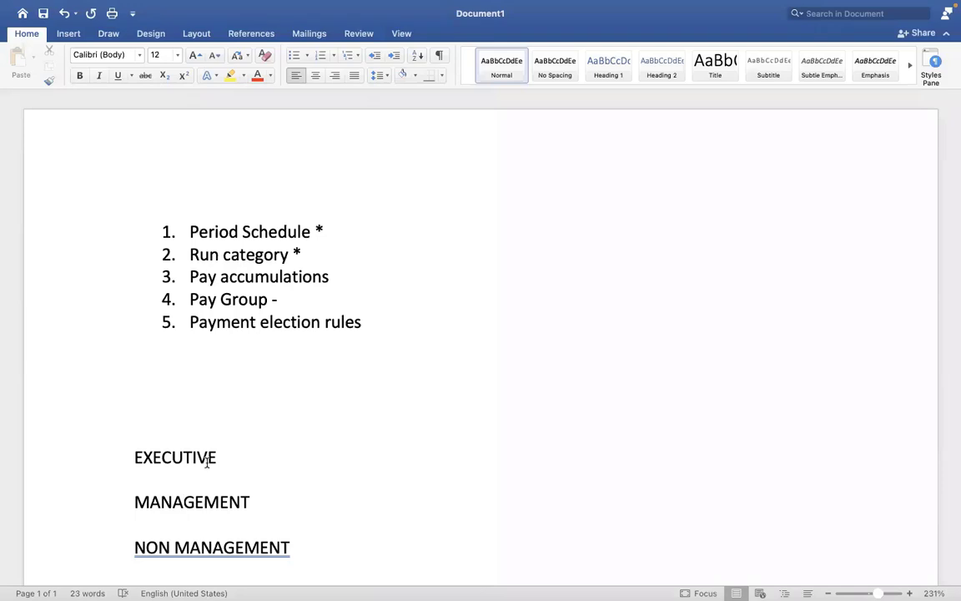
{"action": "key", "text": "ctrl+Right"}
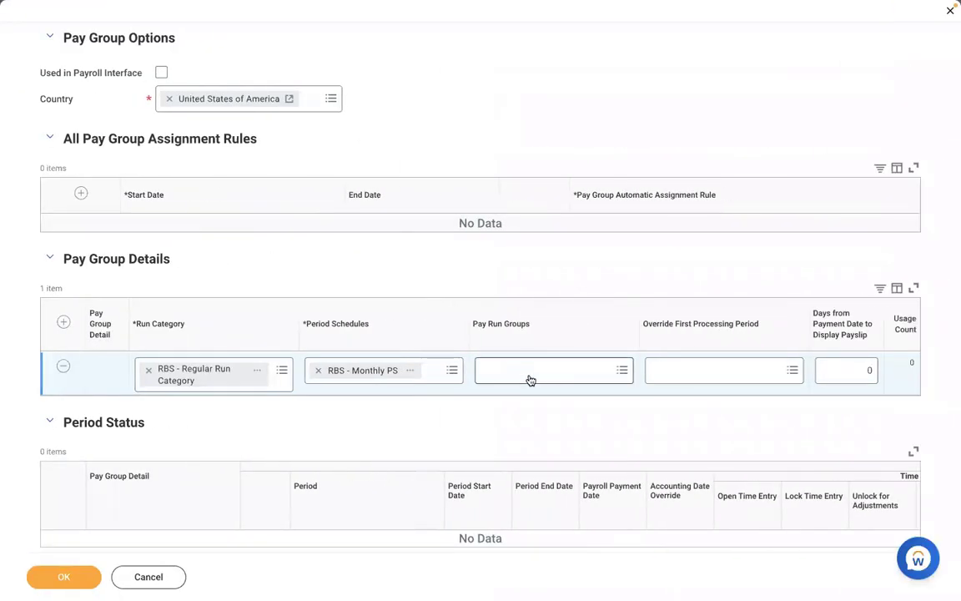
{"action": "left_click", "coordinate": [528, 375]}
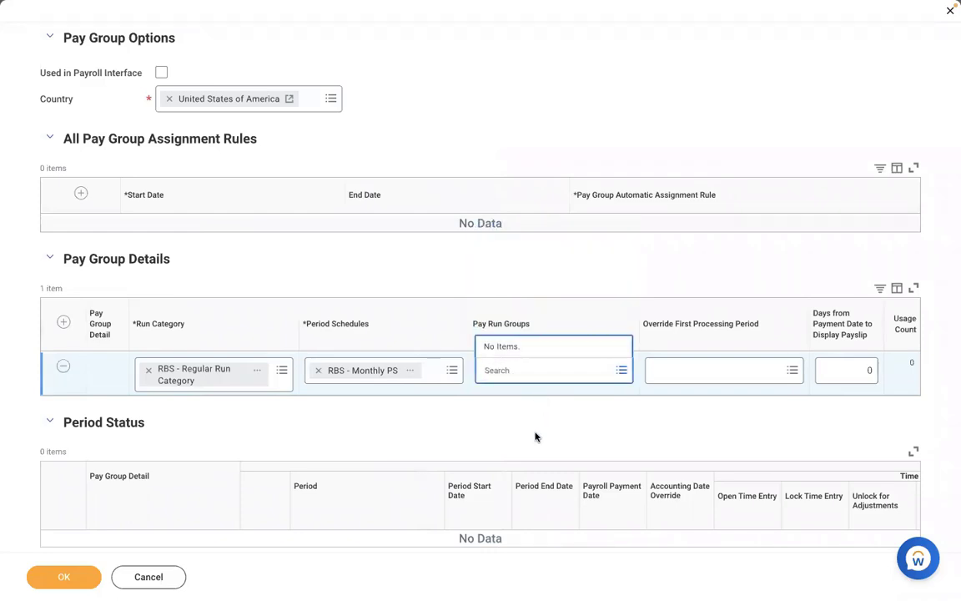
{"action": "left_click", "coordinate": [467, 418]}
{"action": "key", "text": "ctrl+Left"}
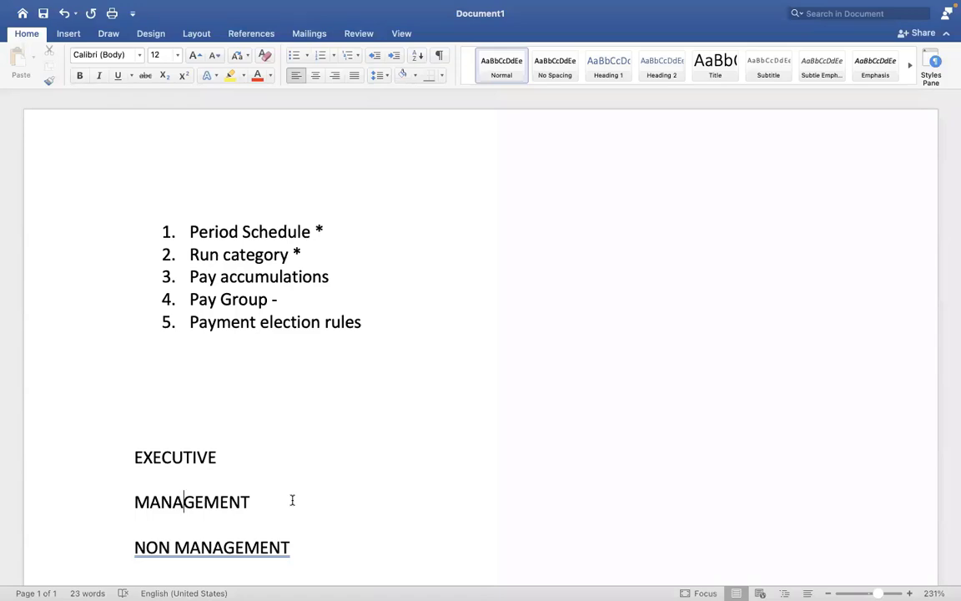
{"action": "key", "text": "ctrl+Right"}
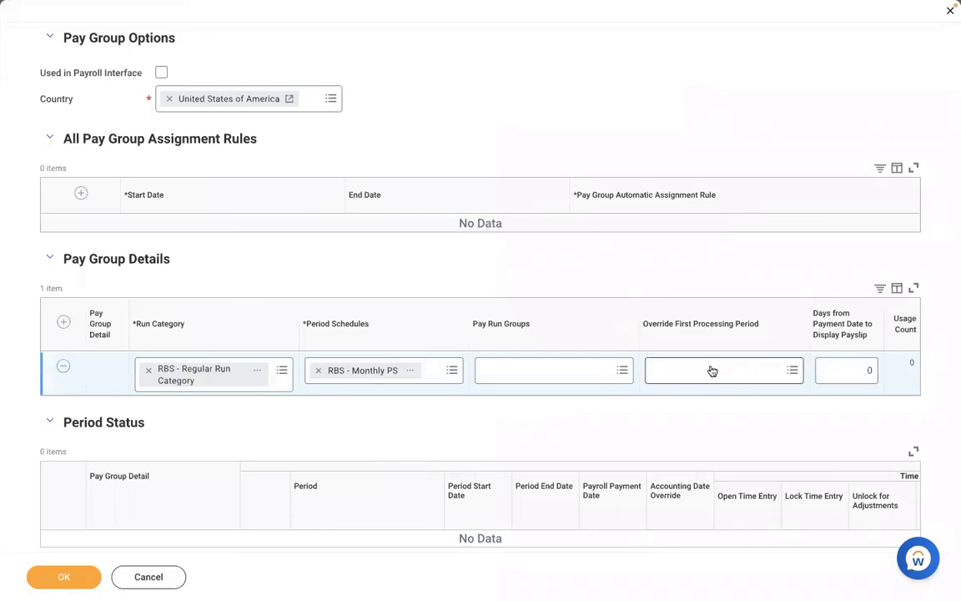
{"action": "left_click", "coordinate": [412, 371]}
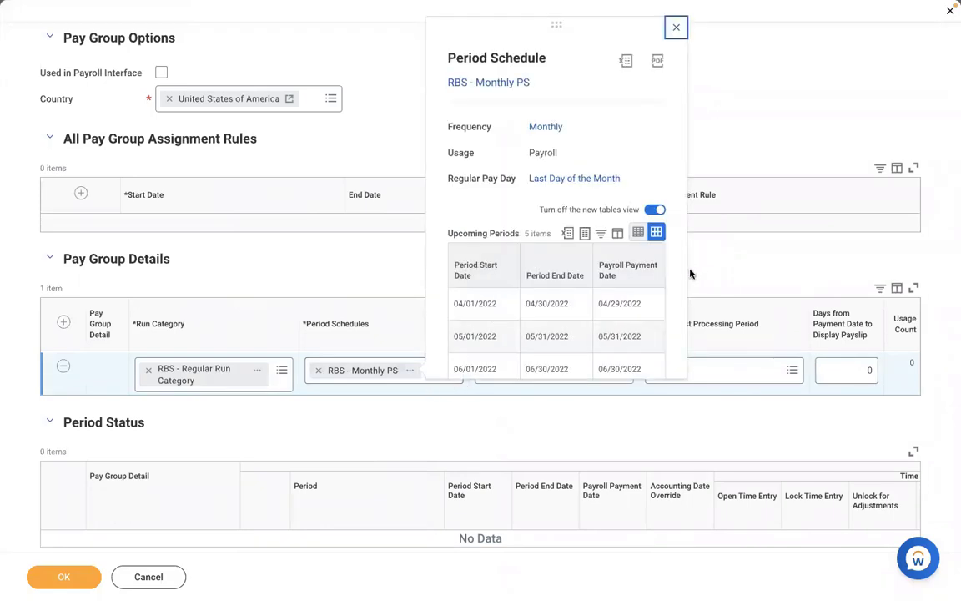
{"action": "scroll", "coordinate": [679, 283], "scroll_direction": "down", "scroll_amount": 3}
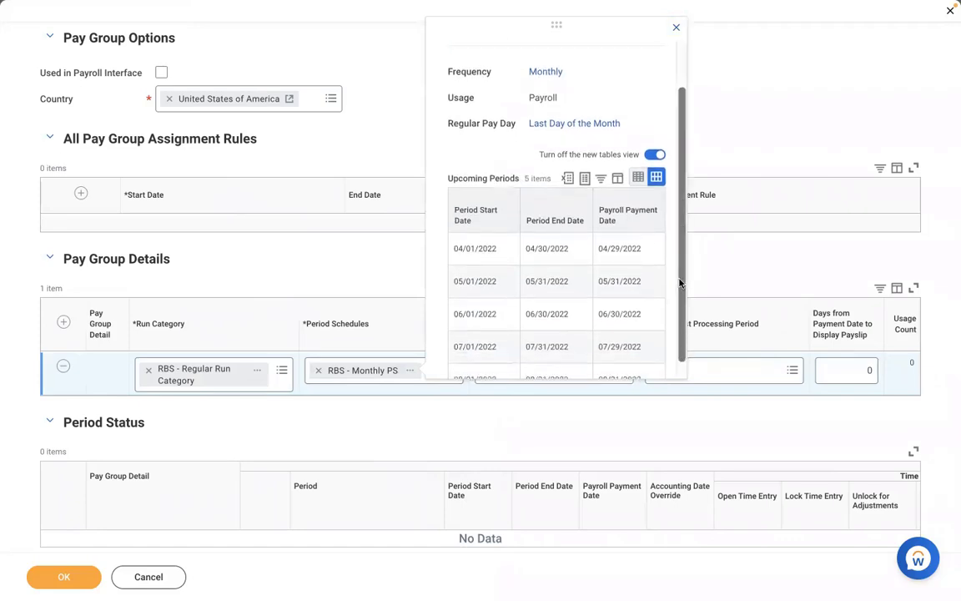
{"action": "left_click", "coordinate": [751, 368]}
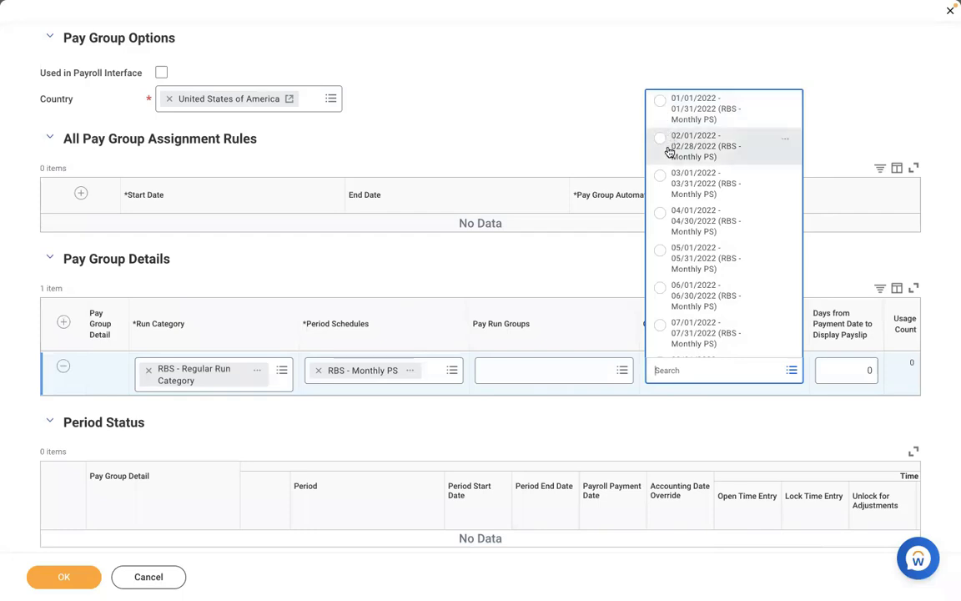
{"action": "left_click", "coordinate": [669, 149]}
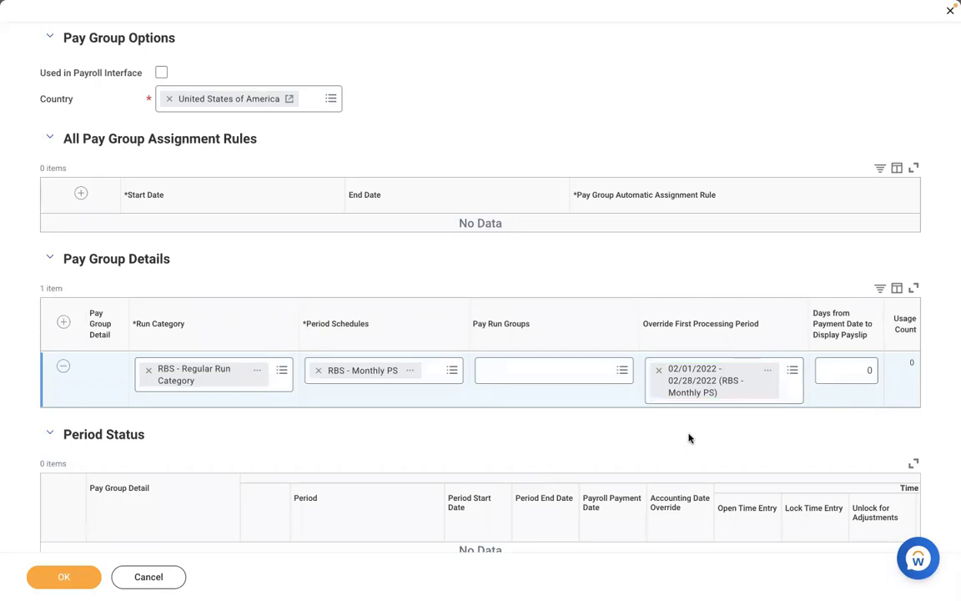
Remove the 02/01/2022 override first processing period, leaving that field empty.
{"action": "left_click", "coordinate": [658, 370]}
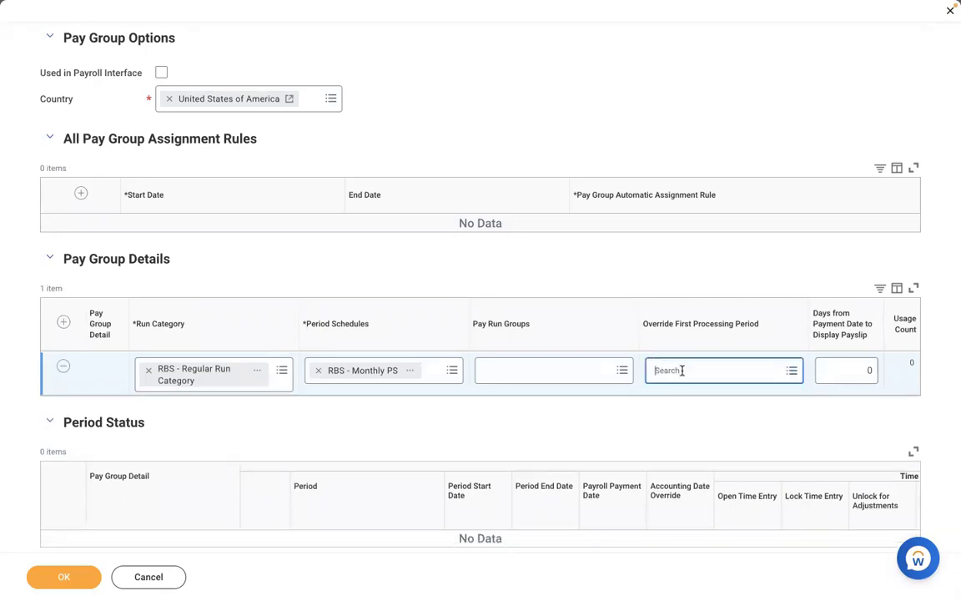
{"action": "left_click", "coordinate": [681, 369]}
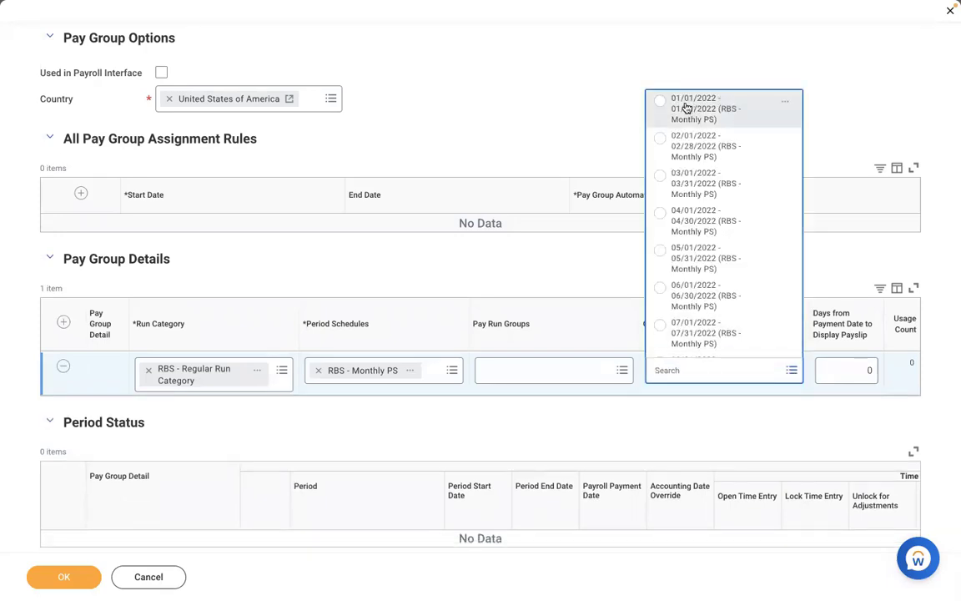
{"action": "left_click", "coordinate": [611, 279]}
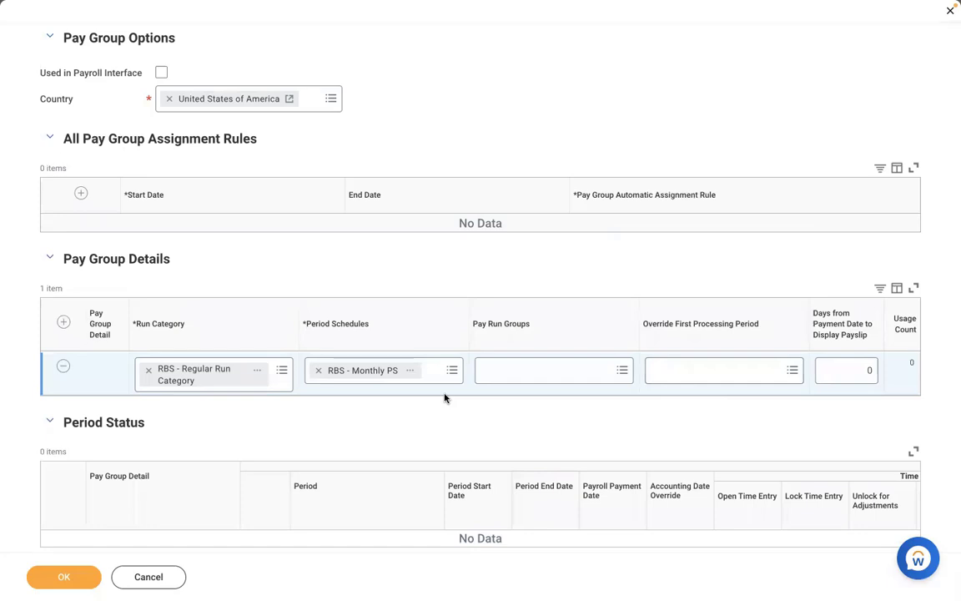
{"action": "left_click", "coordinate": [695, 372]}
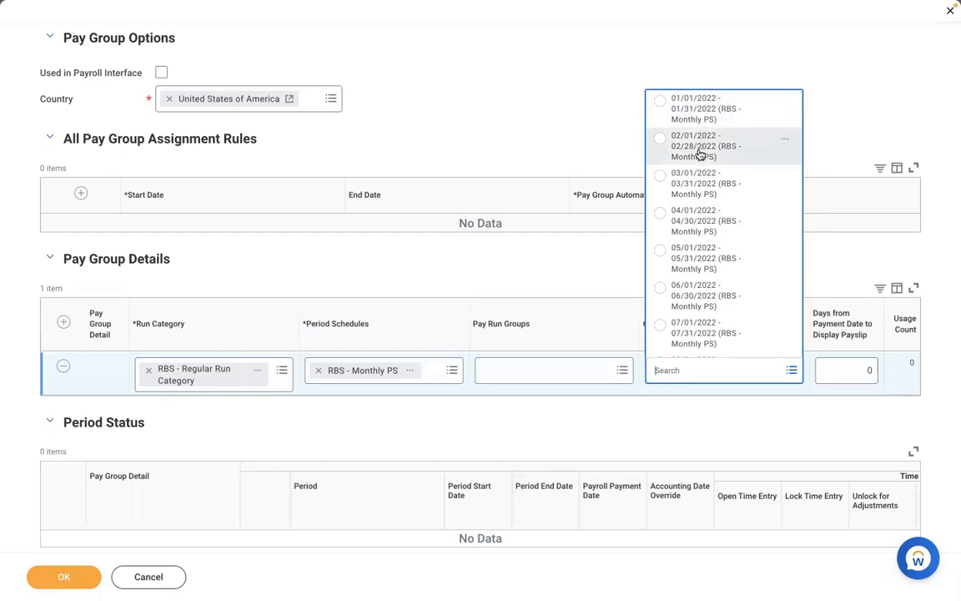
{"action": "left_click", "coordinate": [699, 150]}
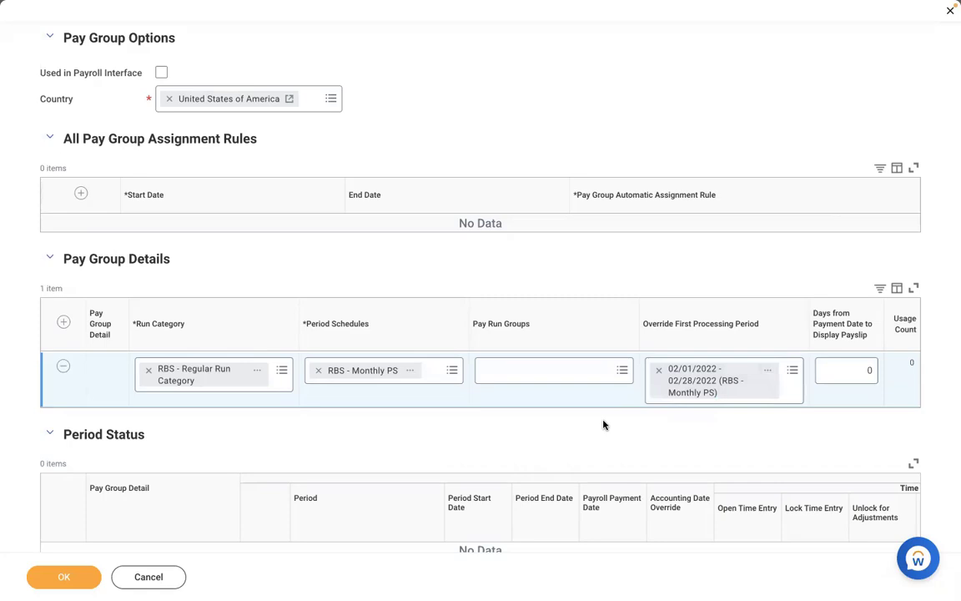
{"action": "left_click", "coordinate": [659, 372]}
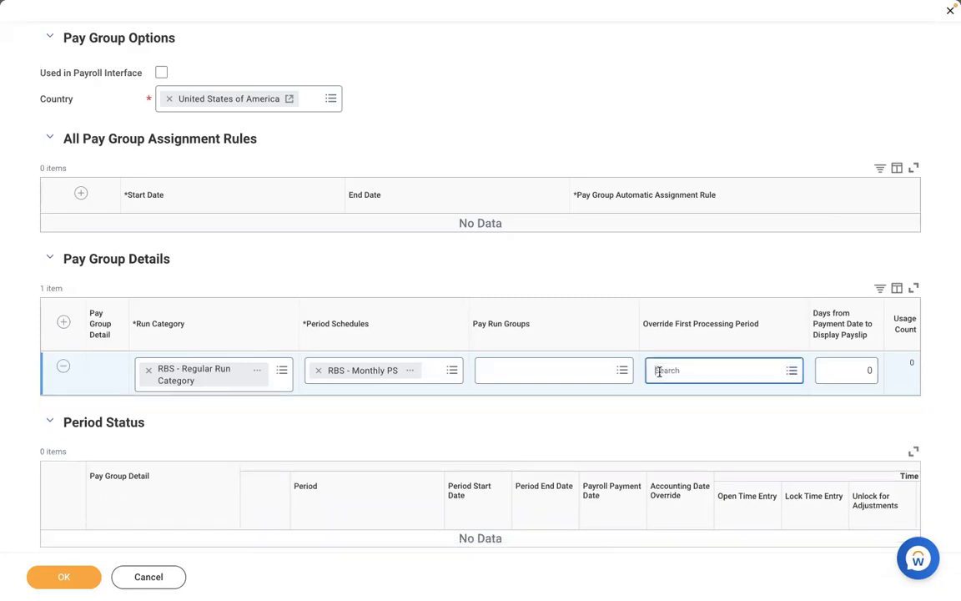
{"action": "left_click", "coordinate": [705, 364]}
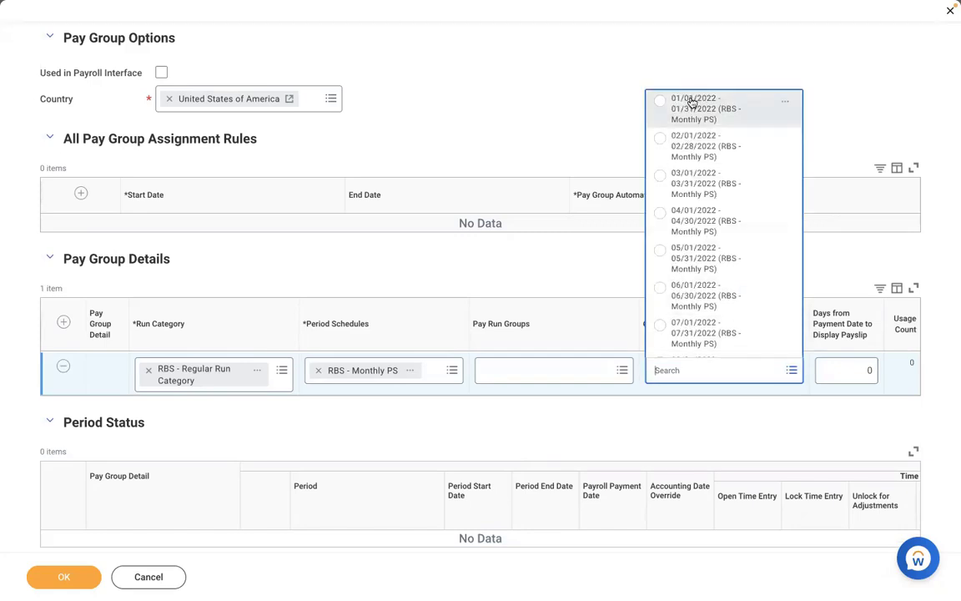
{"action": "left_click", "coordinate": [665, 432]}
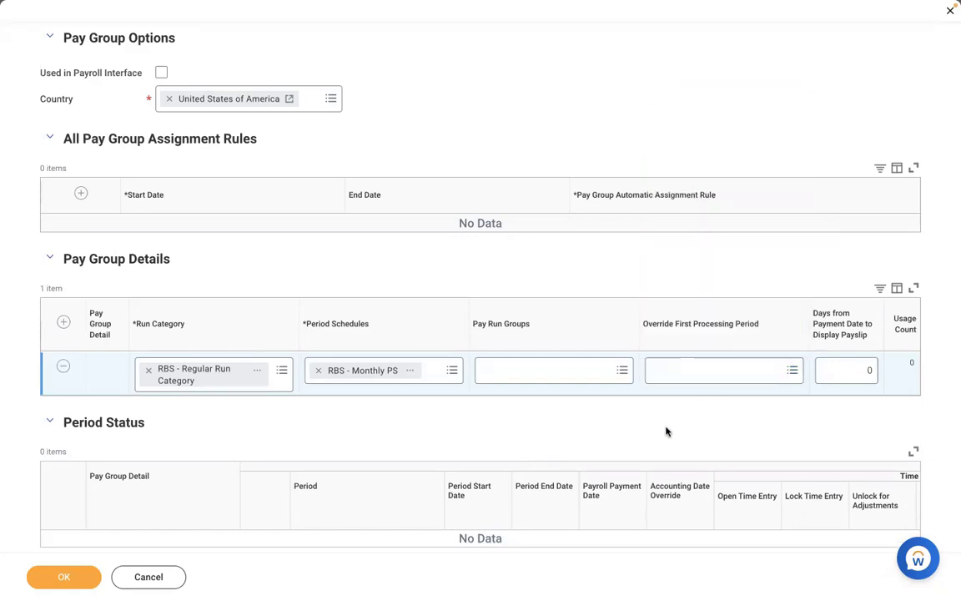
Preview the RBS - Monthly PS schedule and scroll its upcoming periods, 04/01/2022 through 08/31/2022.
{"action": "left_click", "coordinate": [834, 368]}
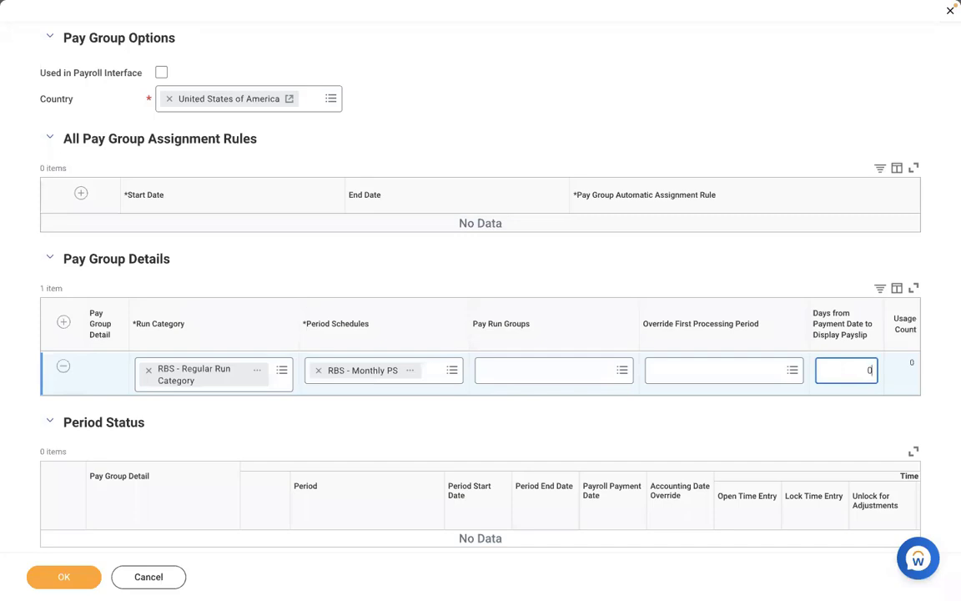
{"action": "left_click", "coordinate": [415, 372]}
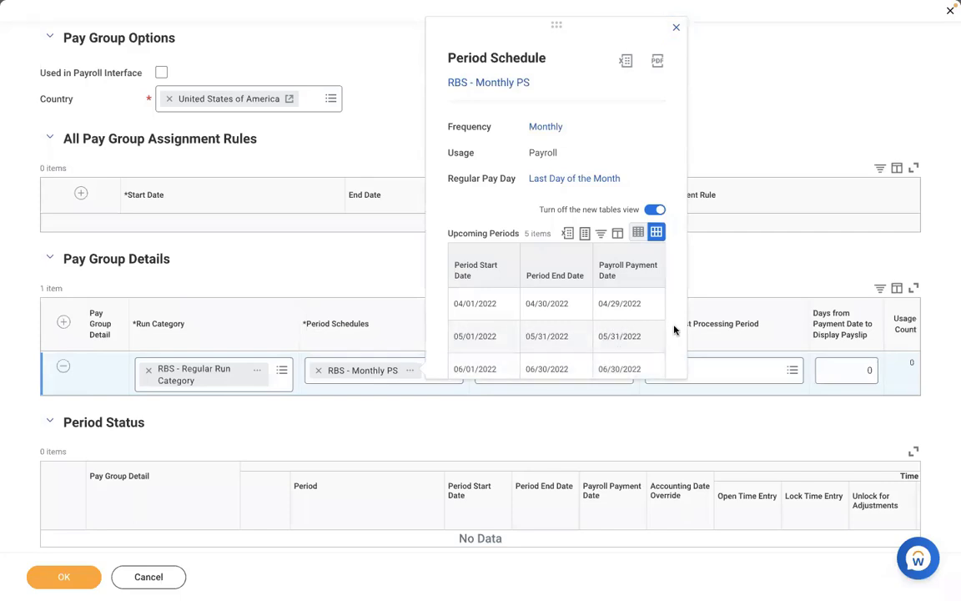
{"action": "scroll", "coordinate": [674, 331], "scroll_direction": "down", "scroll_amount": 2}
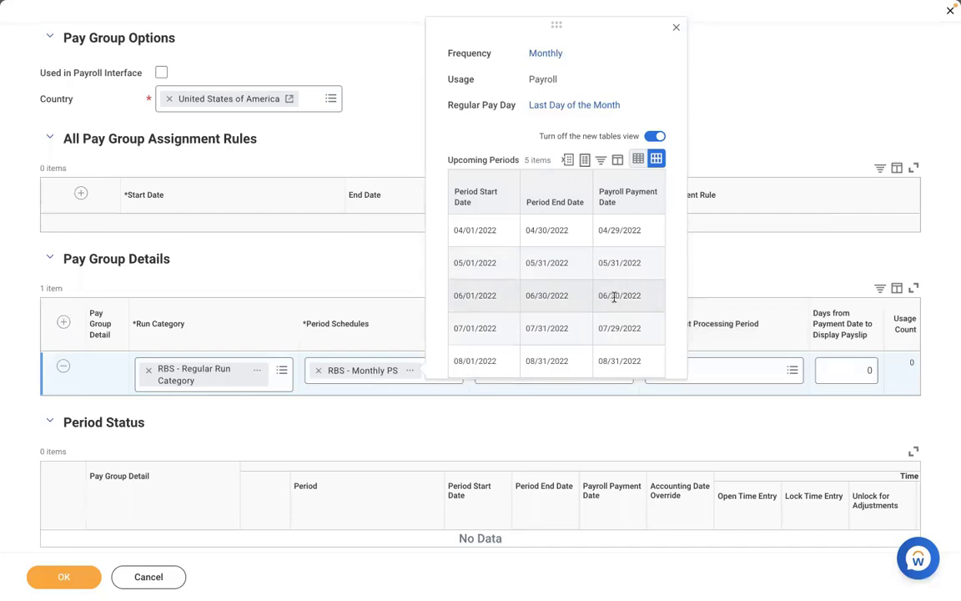
Try -1 for Days from Payment Date to Display Payslip, then set it back to 0.
{"action": "left_click", "coordinate": [850, 369]}
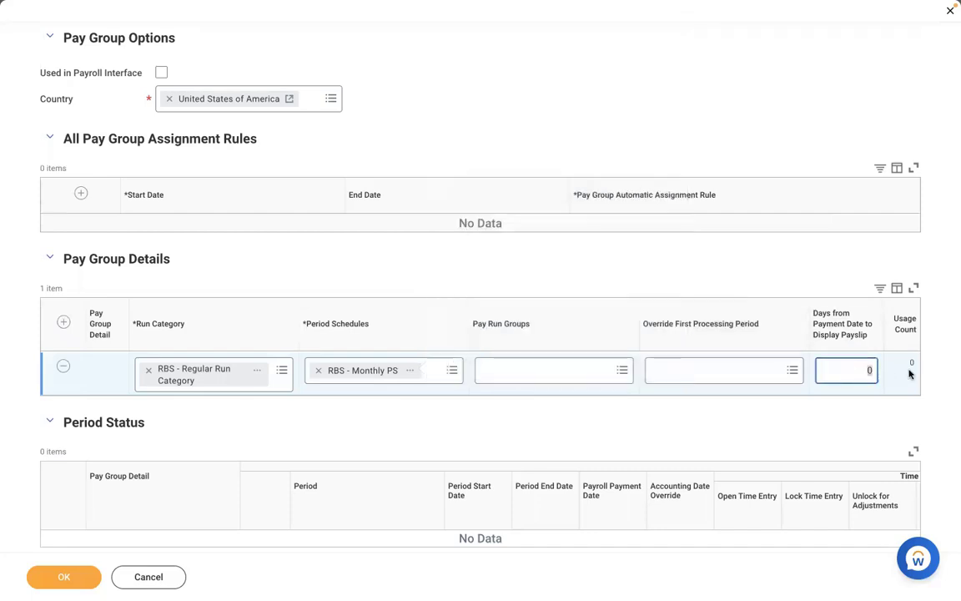
{"action": "key", "text": "BackSpace"}
{"action": "type", "text": "-1"}
{"action": "left_click", "coordinate": [412, 372]}
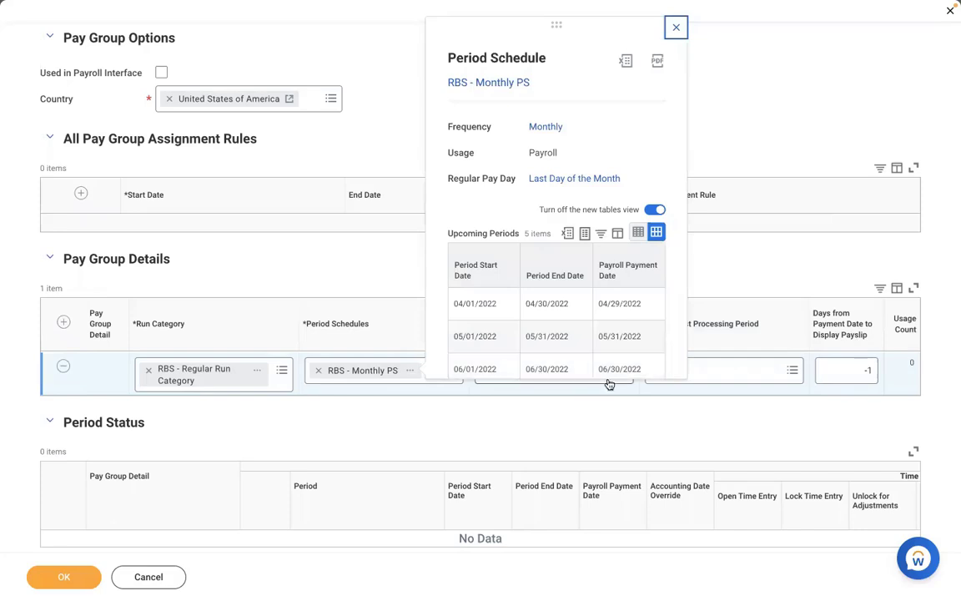
{"action": "left_click", "coordinate": [849, 371]}
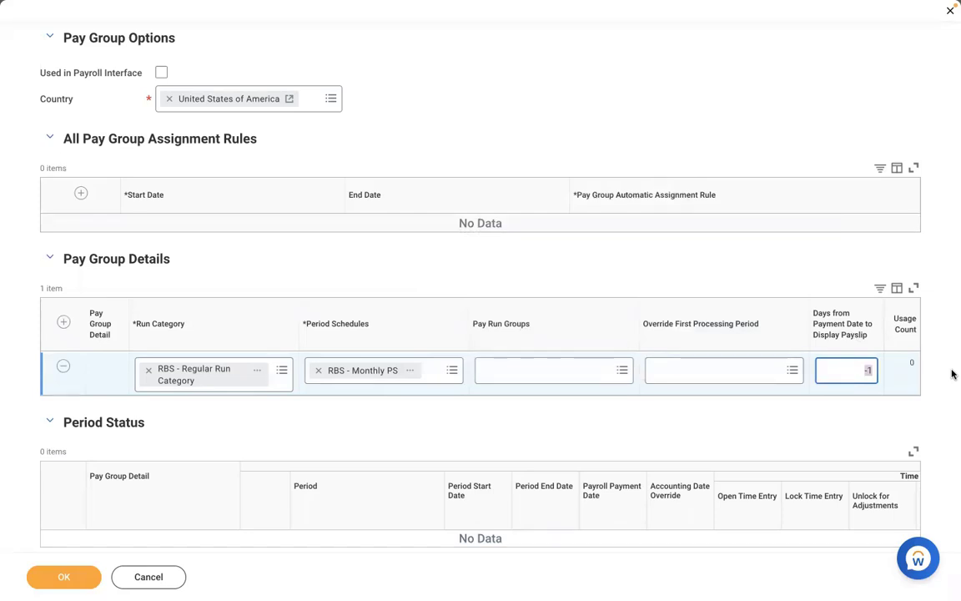
{"action": "key", "text": "BackSpace"}
{"action": "type", "text": "1"}
{"action": "key", "text": "BackSpace"}
{"action": "type", "text": "0"}
{"action": "left_click", "coordinate": [550, 87]}
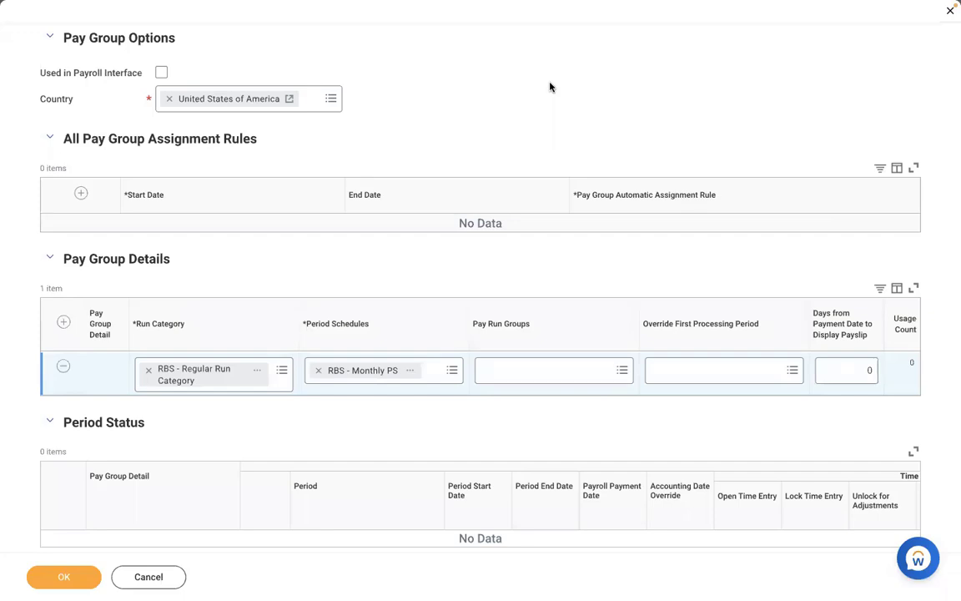
Retry -1 payslip display days, restore 0, and submit the DMD - Monthly PYG pay group.
{"action": "left_click", "coordinate": [851, 367]}
{"action": "type", "text": "-1"}
{"action": "key", "text": "BackSpace"}
{"action": "left_click", "coordinate": [515, 268]}
{"action": "left_click", "coordinate": [863, 370]}
{"action": "type", "text": "0"}
{"action": "left_click", "coordinate": [575, 82]}
{"action": "left_click", "coordinate": [58, 579]}
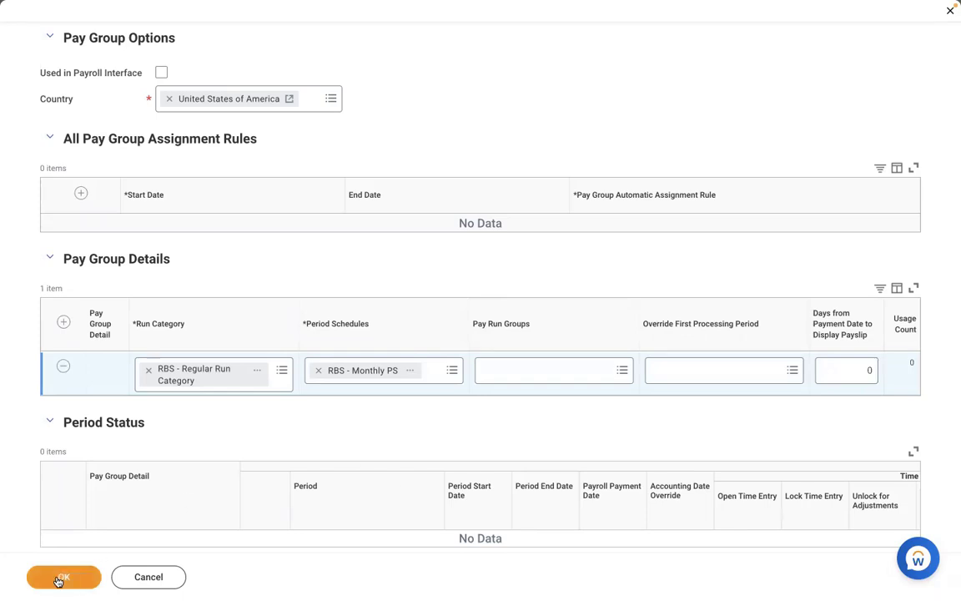
{"action": "scroll", "coordinate": [250, 445], "scroll_direction": "down", "scroll_amount": 1}
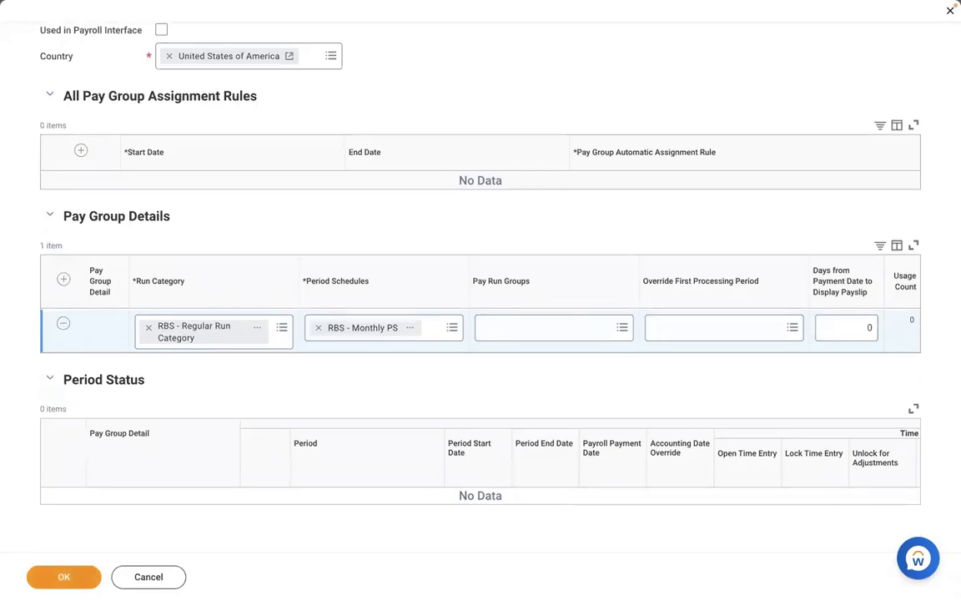
{"action": "left_click", "coordinate": [53, 582]}
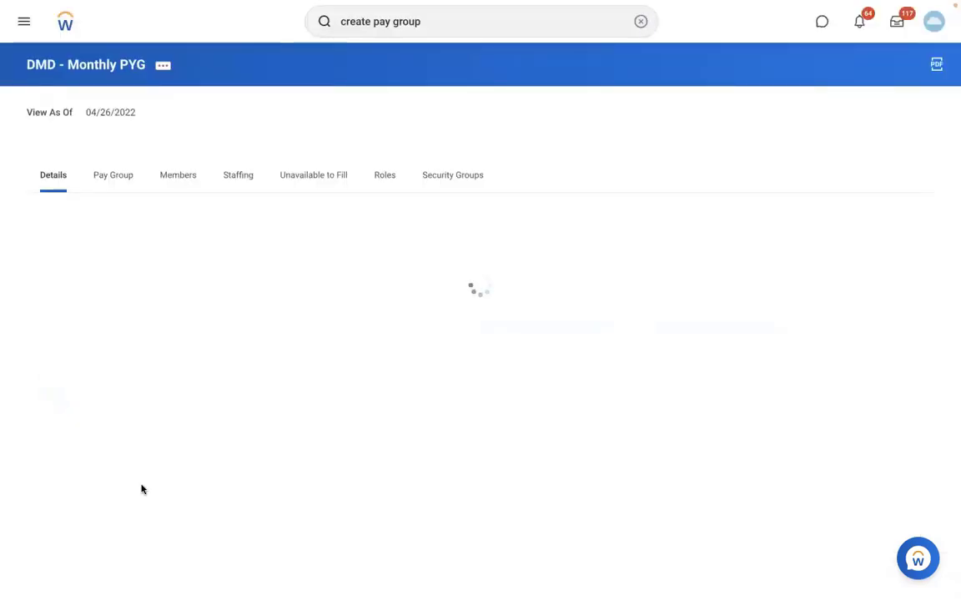
Show the DMD - Monthly PYG Pay Group tab and scroll its period details and 12 monthly 2022 periods.
{"action": "left_click", "coordinate": [105, 173]}
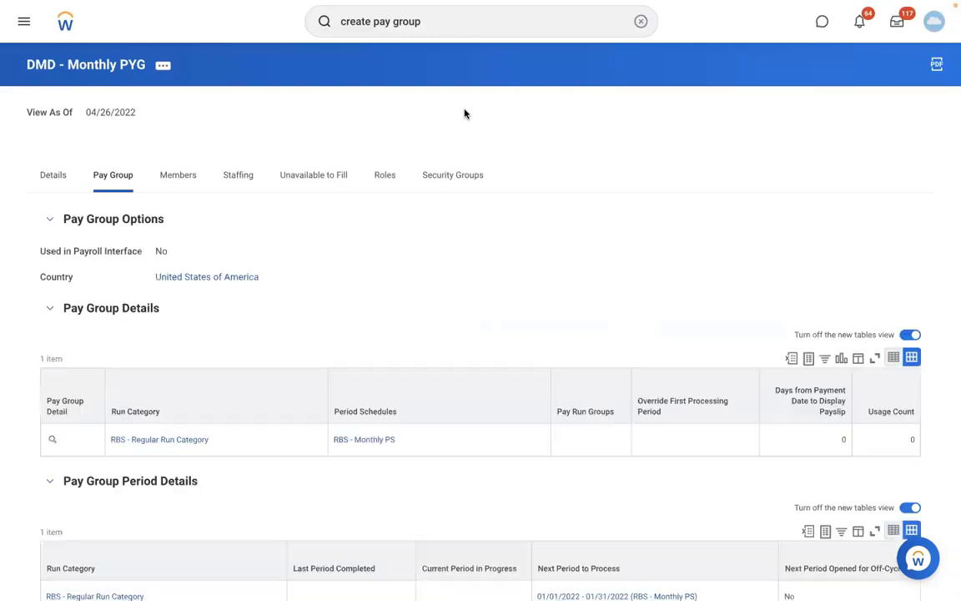
{"action": "scroll", "coordinate": [709, 115], "scroll_direction": "down", "scroll_amount": 5}
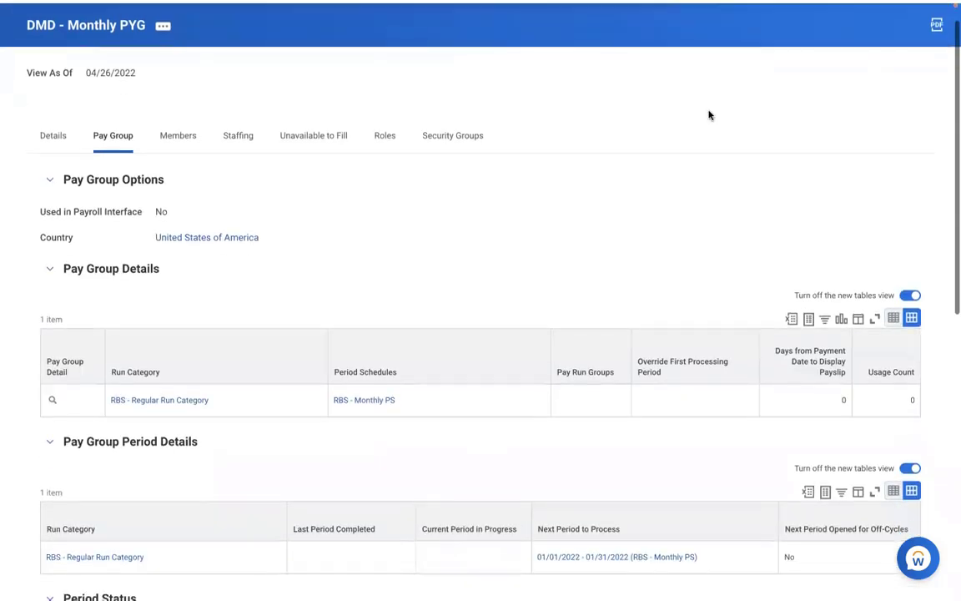
{"action": "scroll", "coordinate": [710, 115], "scroll_direction": "down", "scroll_amount": 4}
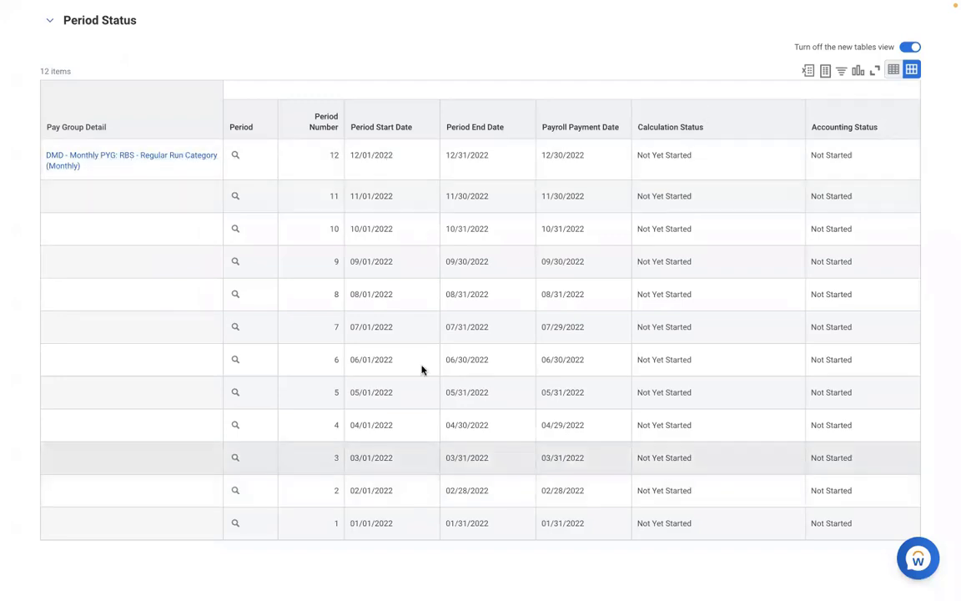
{"action": "scroll", "coordinate": [332, 254], "scroll_direction": "up", "scroll_amount": 3}
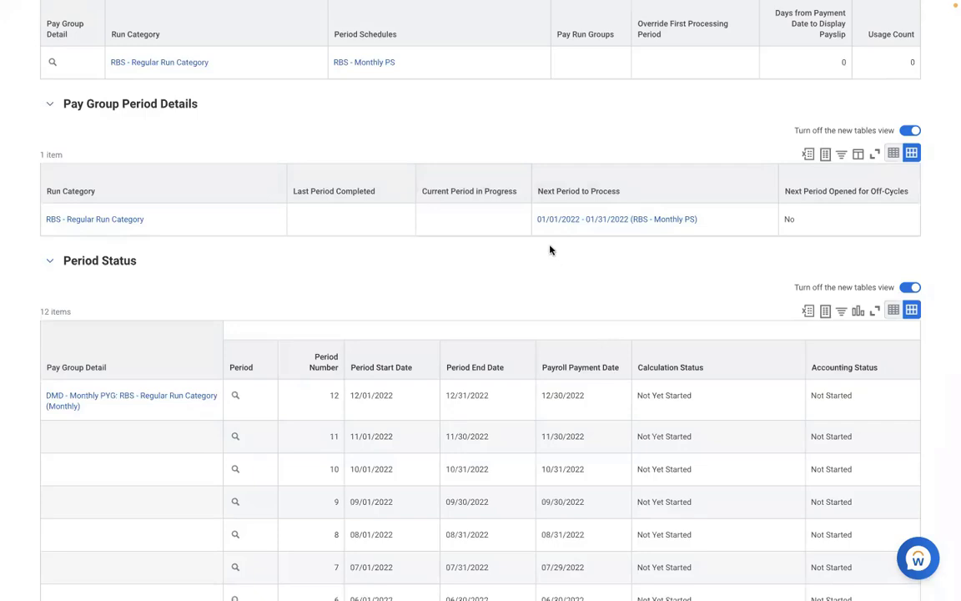
{"action": "left_click", "coordinate": [736, 227]}
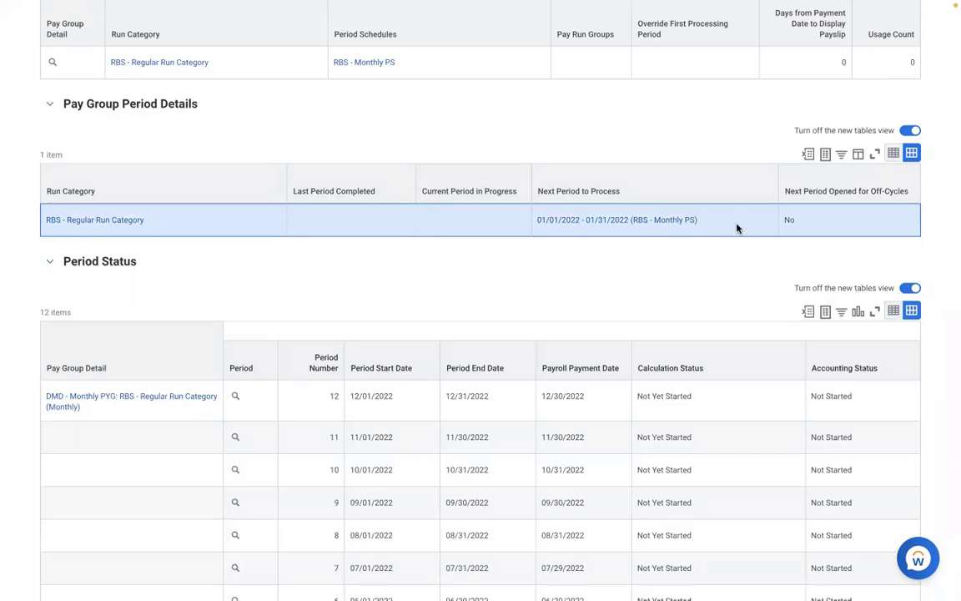
{"action": "scroll", "coordinate": [716, 300], "scroll_direction": "down", "scroll_amount": 1}
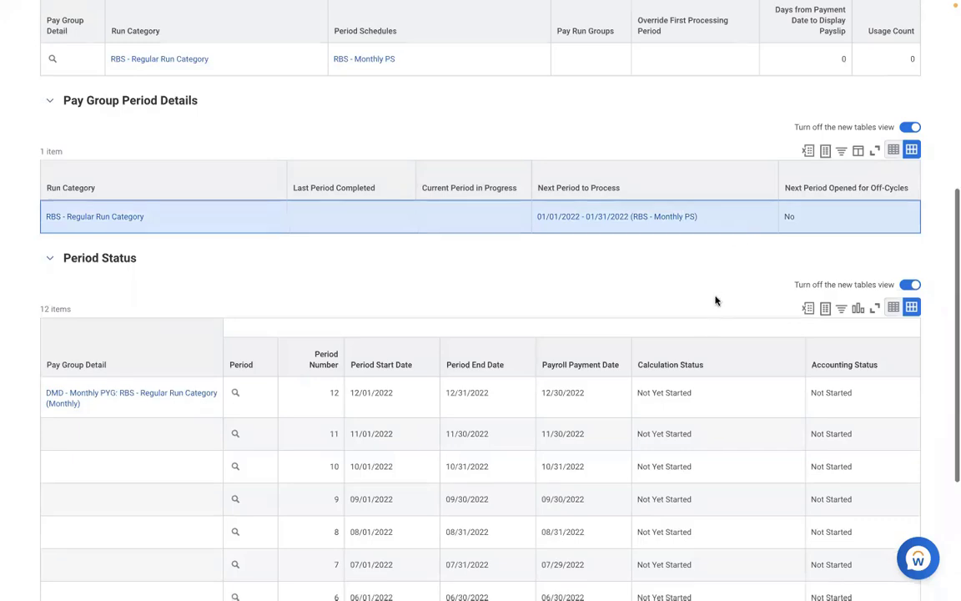
{"action": "scroll", "coordinate": [716, 300], "scroll_direction": "down", "scroll_amount": 5}
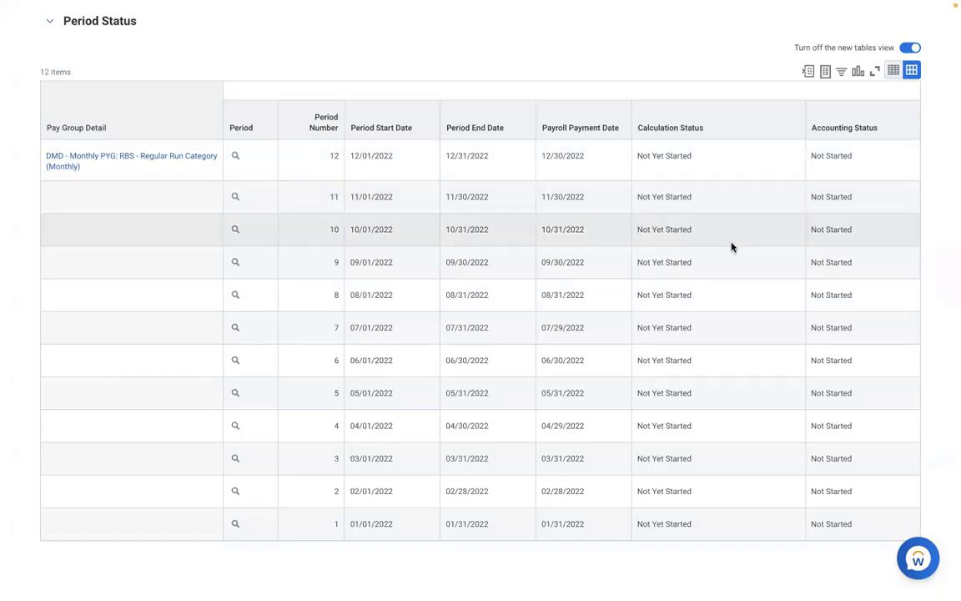
{"action": "left_click", "coordinate": [266, 469]}
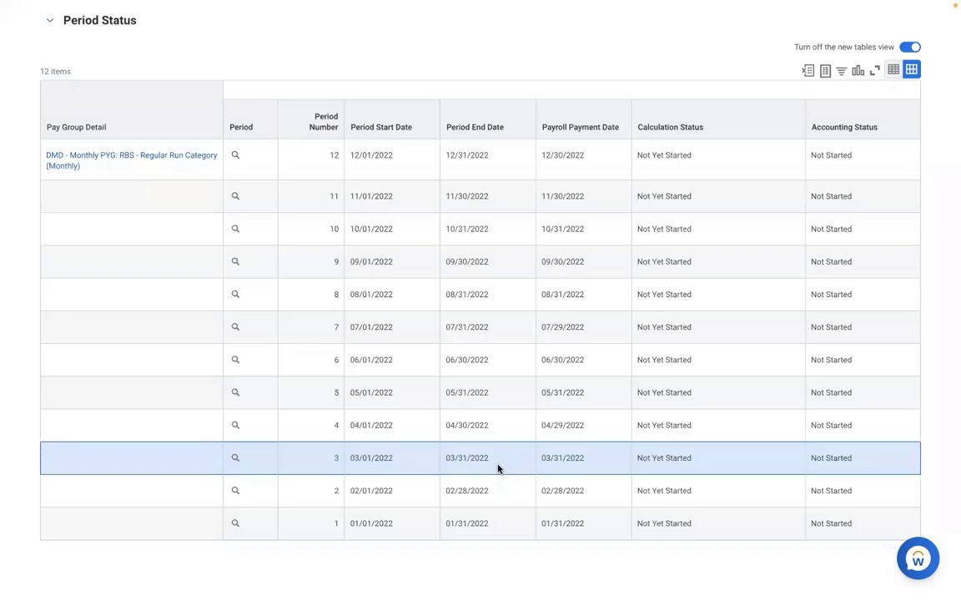
{"action": "scroll", "coordinate": [498, 469], "scroll_direction": "up", "scroll_amount": 5}
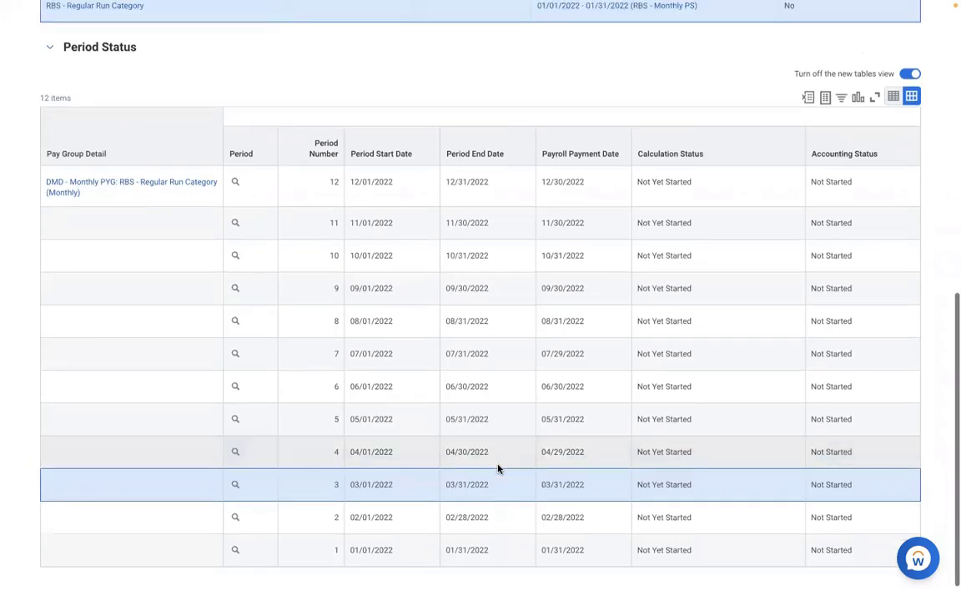
{"action": "scroll", "coordinate": [498, 469], "scroll_direction": "up", "scroll_amount": 2}
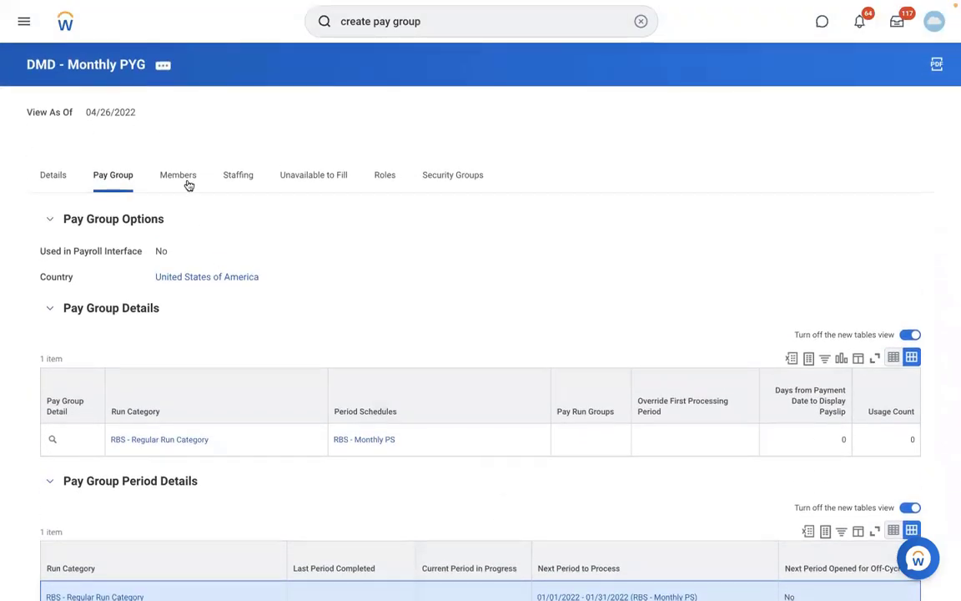
Check the DMD - Monthly PYG Members tab and confirm it lists no members.
{"action": "left_click", "coordinate": [182, 177]}
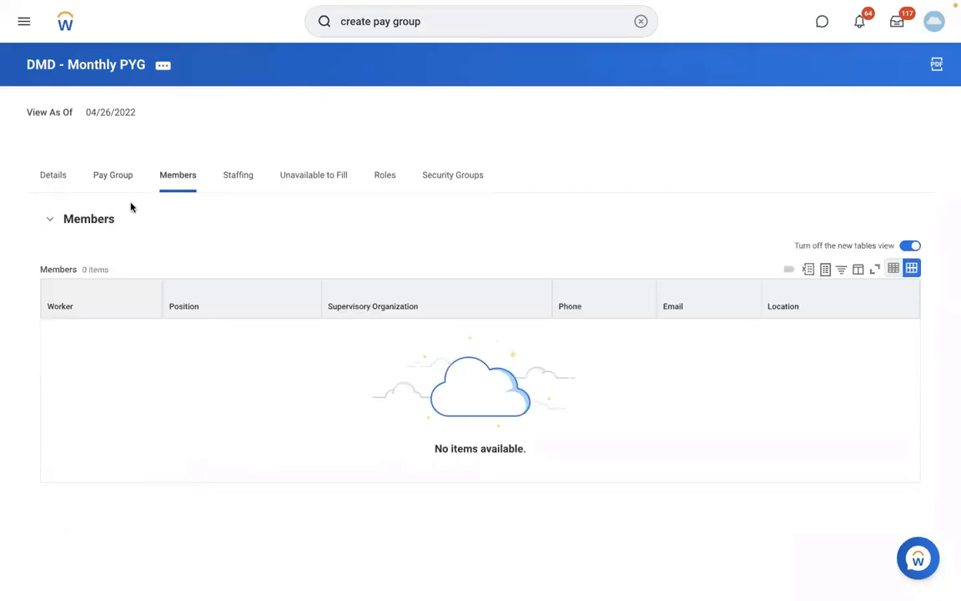
{"action": "left_click", "coordinate": [111, 184]}
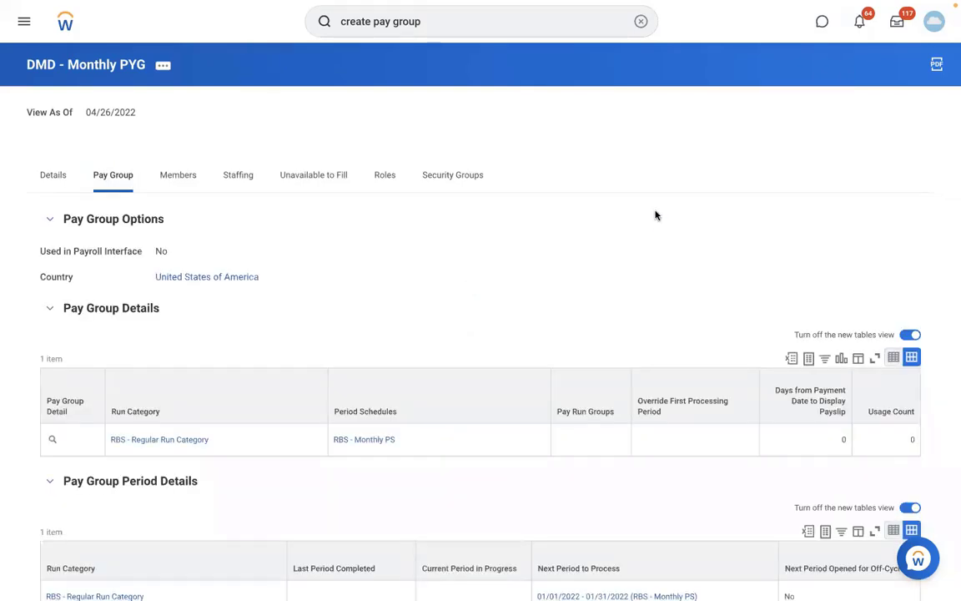
{"action": "scroll", "coordinate": [655, 215], "scroll_direction": "down", "scroll_amount": 3}
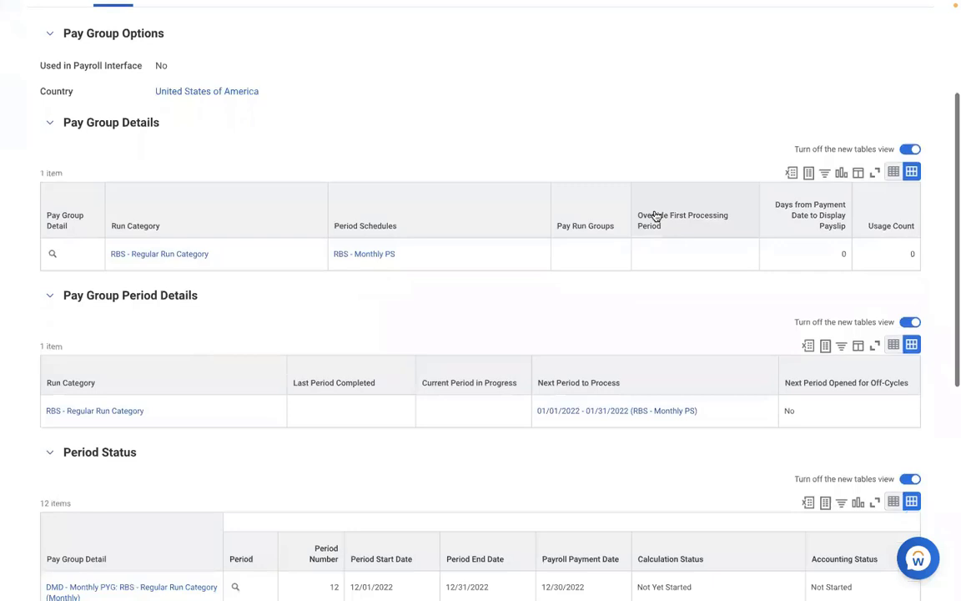
{"action": "scroll", "coordinate": [655, 215], "scroll_direction": "down", "scroll_amount": 1}
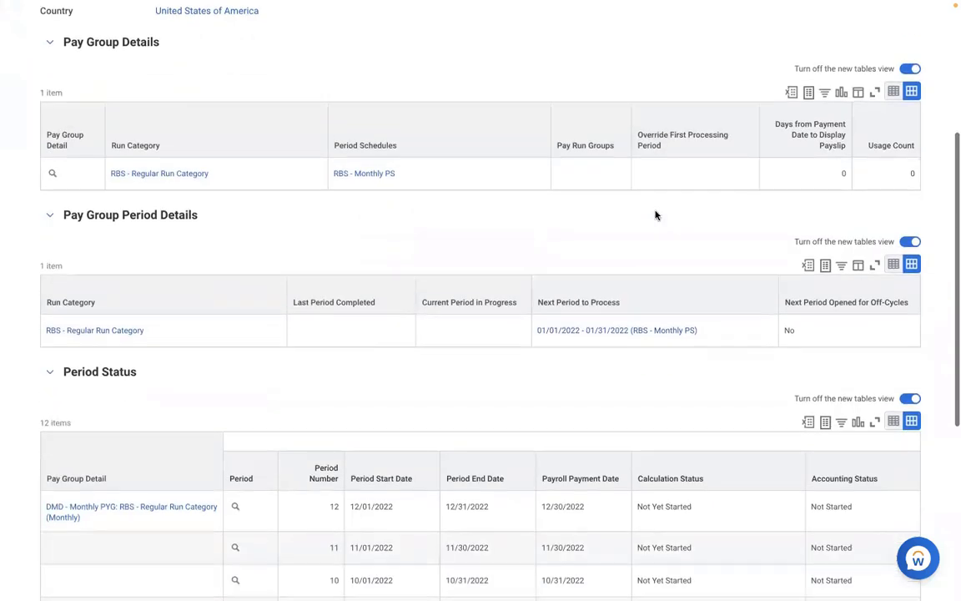
{"action": "scroll", "coordinate": [656, 215], "scroll_direction": "down", "scroll_amount": 4}
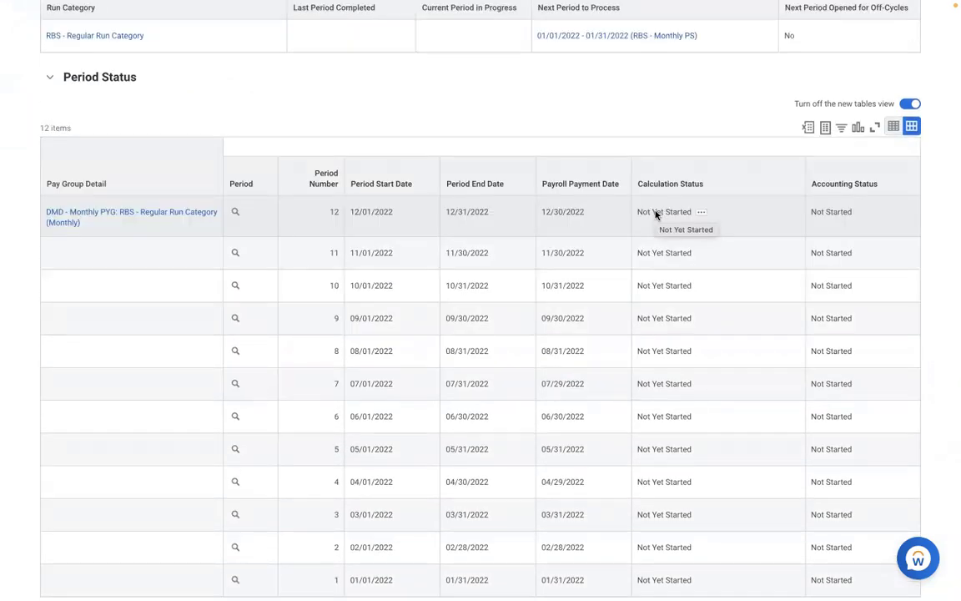
{"action": "scroll", "coordinate": [655, 213], "scroll_direction": "up", "scroll_amount": 6}
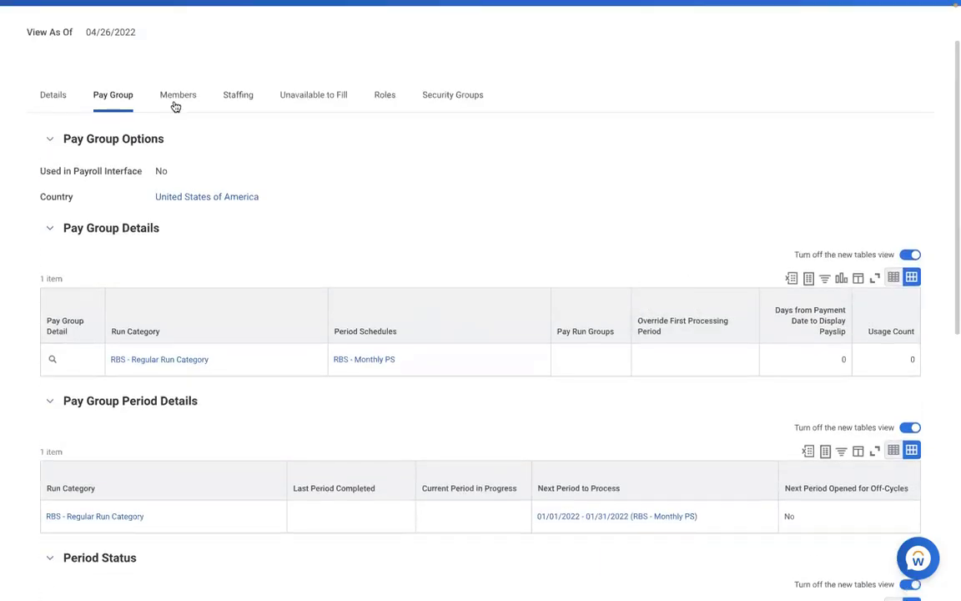
{"action": "left_click", "coordinate": [176, 101]}
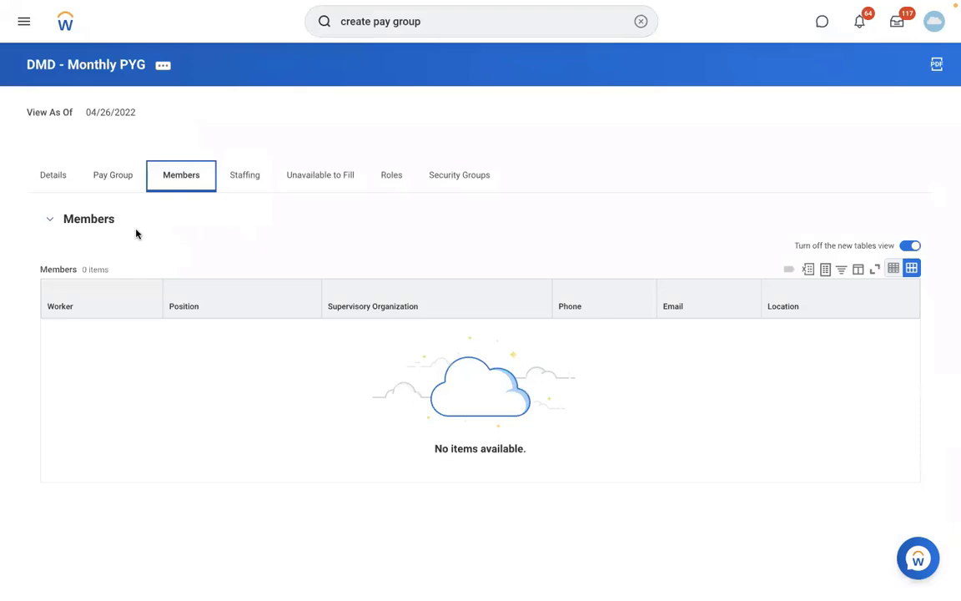
{"action": "left_click", "coordinate": [162, 465]}
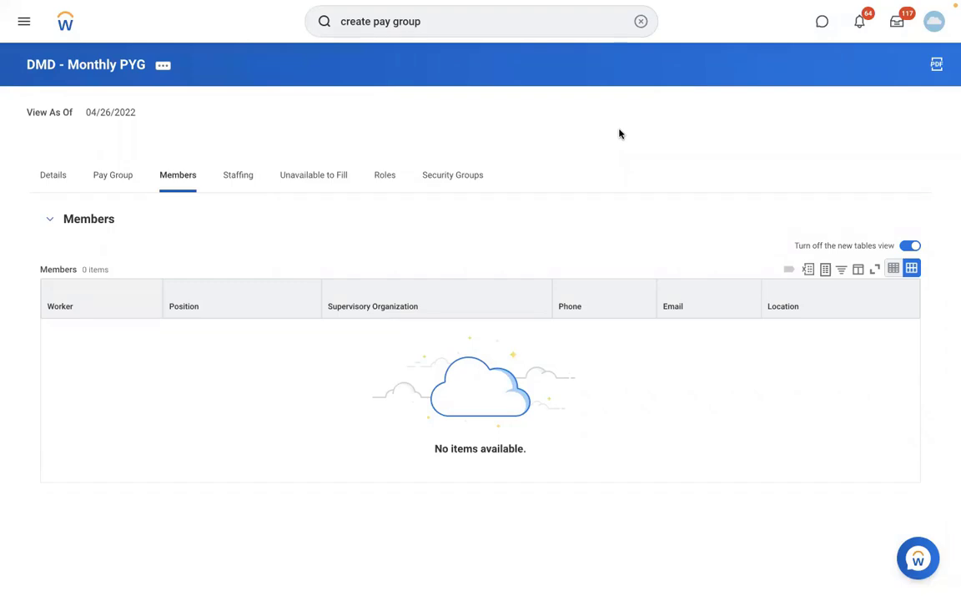
Search for the worker by name and open their profile.
{"action": "left_click", "coordinate": [640, 25]}
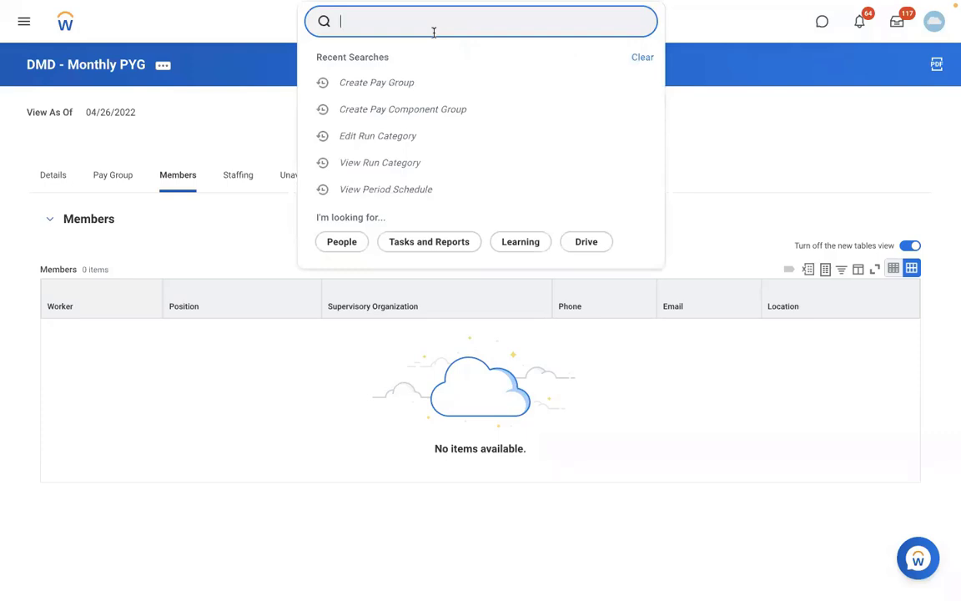
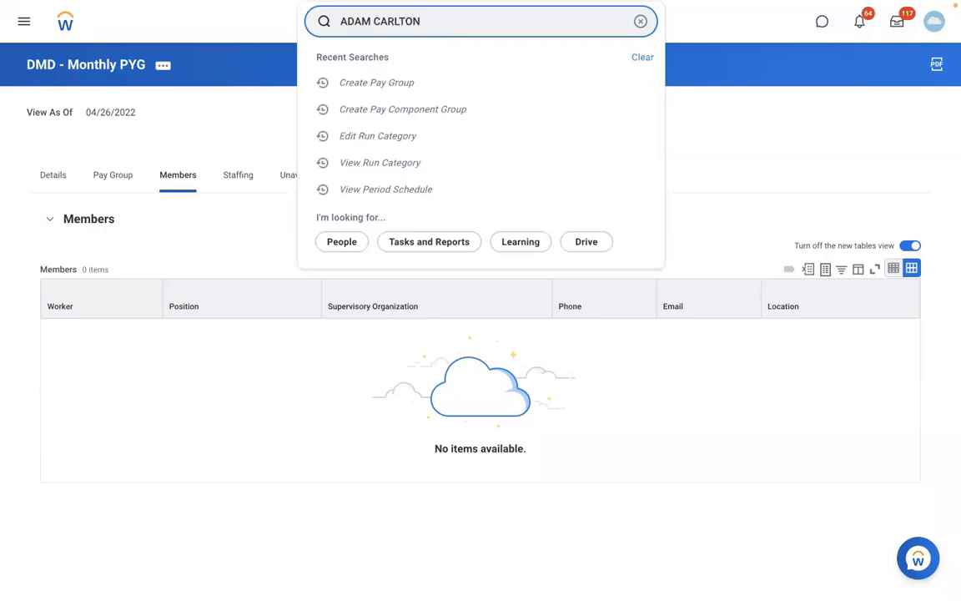
{"action": "left_click", "coordinate": [435, 79]}
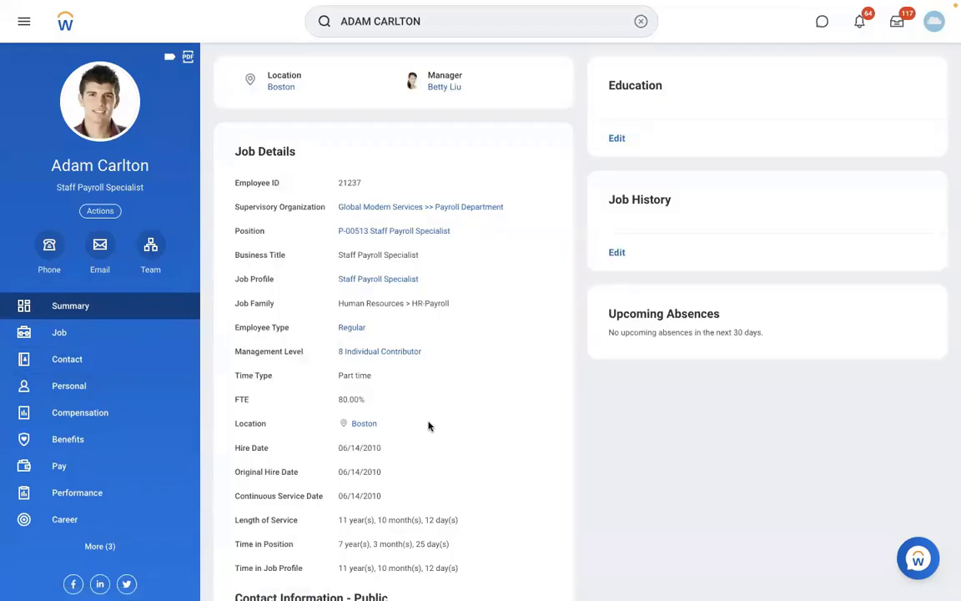
{"action": "scroll", "coordinate": [427, 466], "scroll_direction": "down", "scroll_amount": 2}
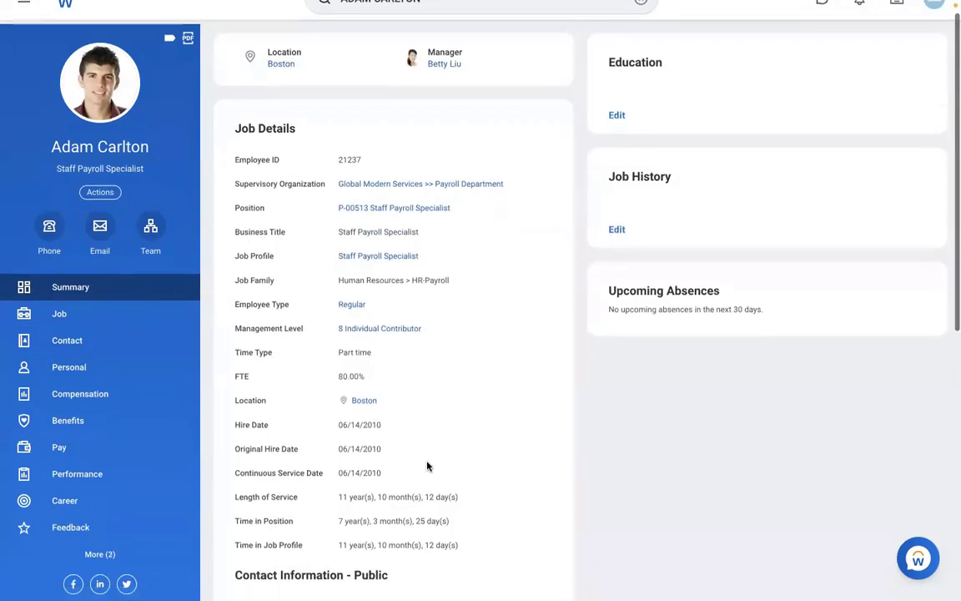
{"action": "scroll", "coordinate": [427, 463], "scroll_direction": "up", "scroll_amount": 2}
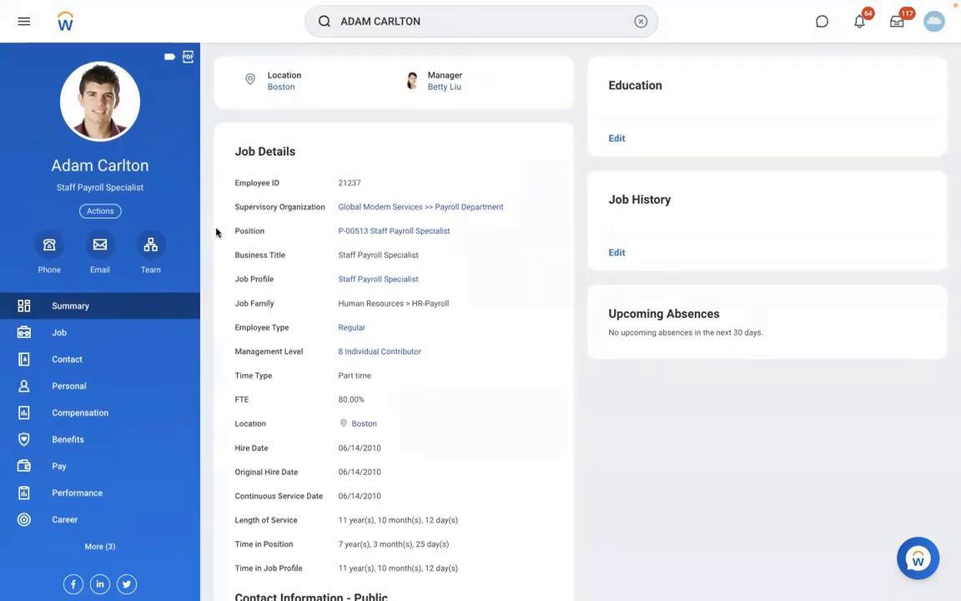
Open the Staff Payroll Specialist teammate's profile from the worker's Team org chart.
{"action": "left_click", "coordinate": [151, 265]}
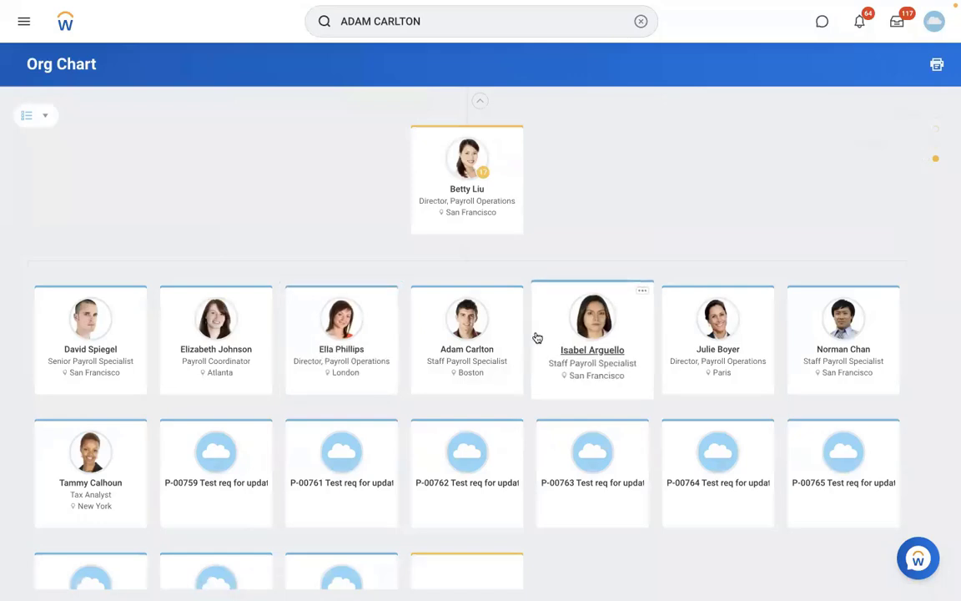
{"action": "left_click", "coordinate": [605, 347]}
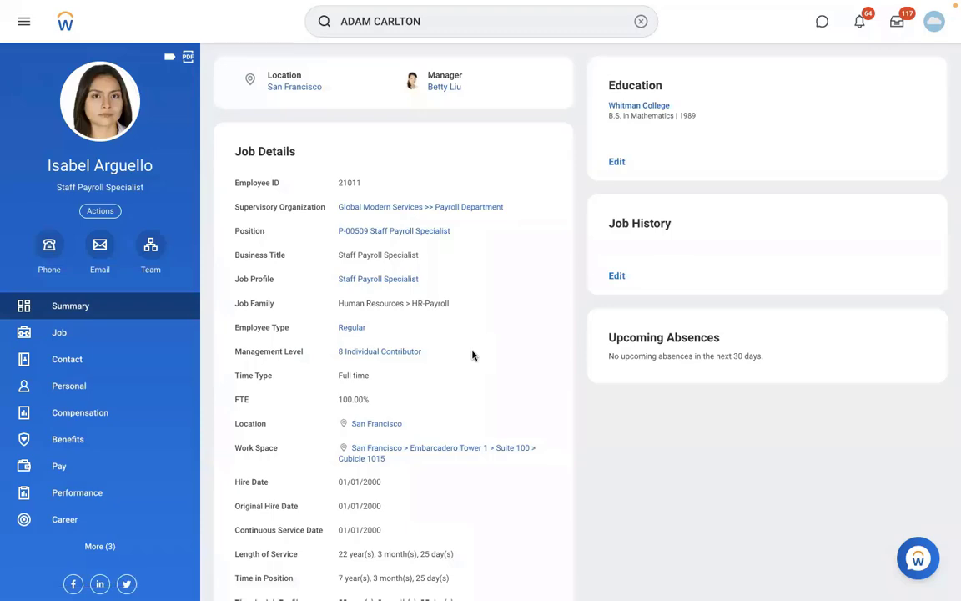
{"action": "scroll", "coordinate": [472, 356], "scroll_direction": "down", "scroll_amount": 1}
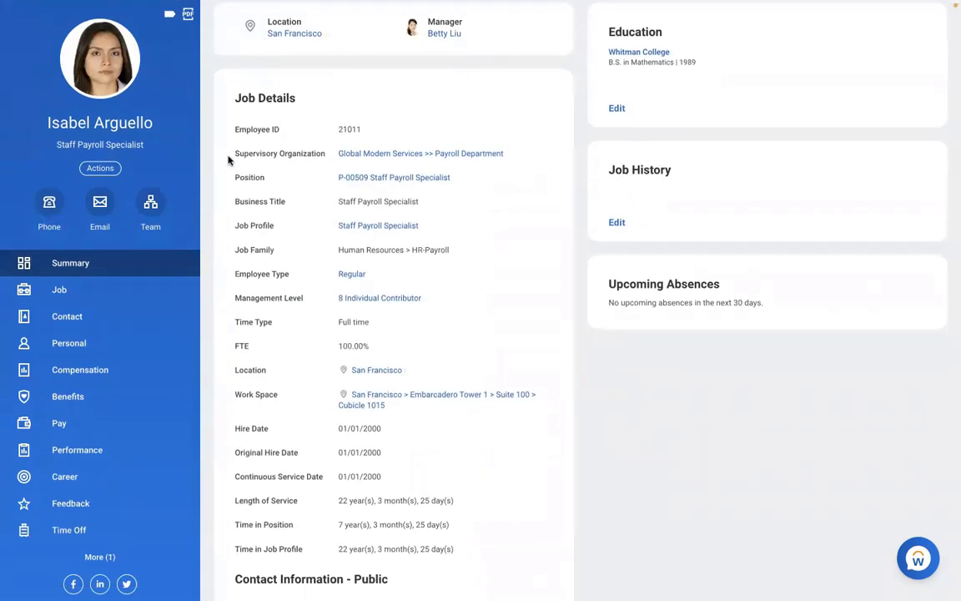
{"action": "left_click", "coordinate": [100, 168]}
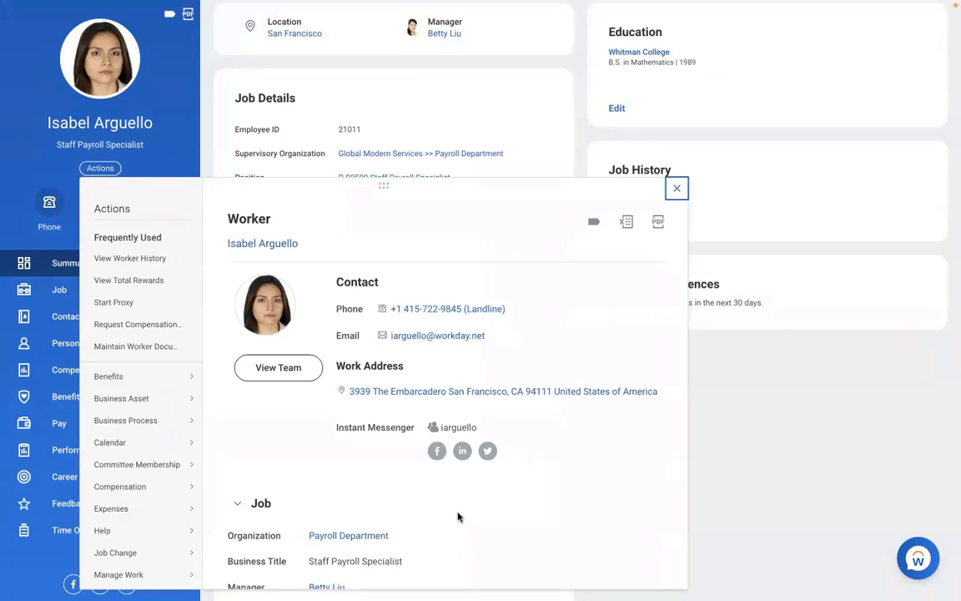
{"action": "scroll", "coordinate": [457, 517], "scroll_direction": "down", "scroll_amount": 1}
{"action": "scroll", "coordinate": [457, 517], "scroll_direction": "down", "scroll_amount": 3}
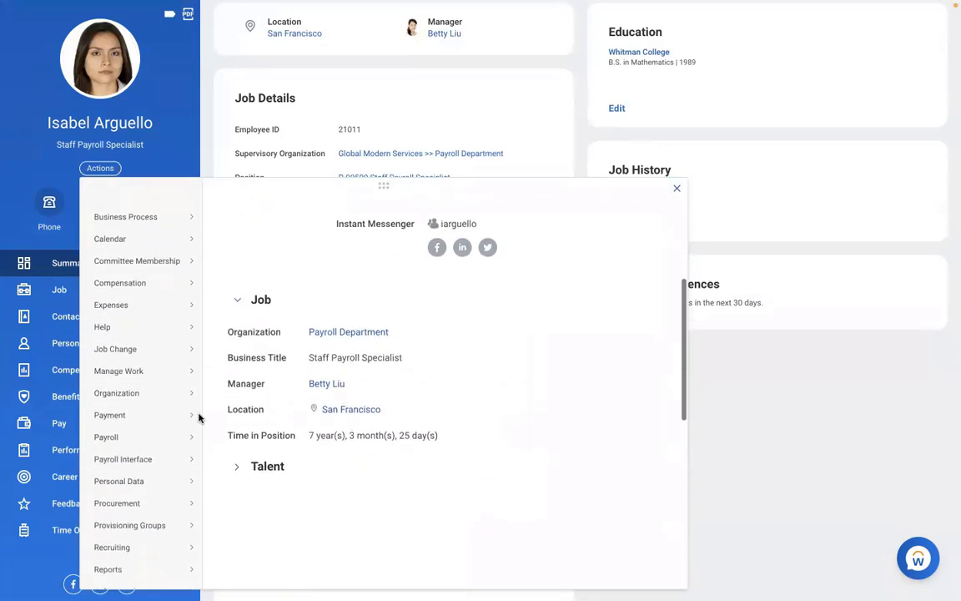
{"action": "mouse_move", "coordinate": [201, 430]}
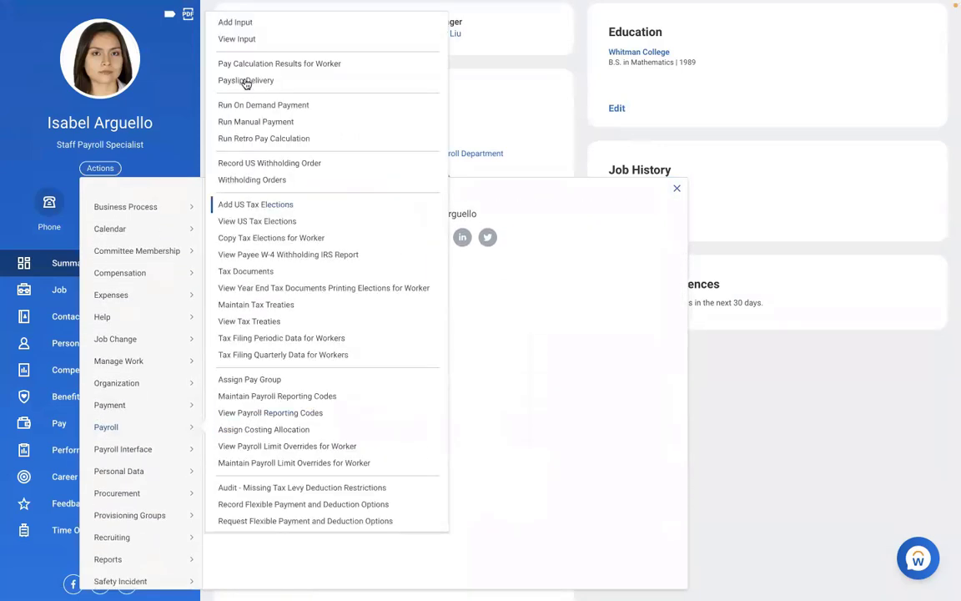
{"action": "left_click", "coordinate": [240, 381]}
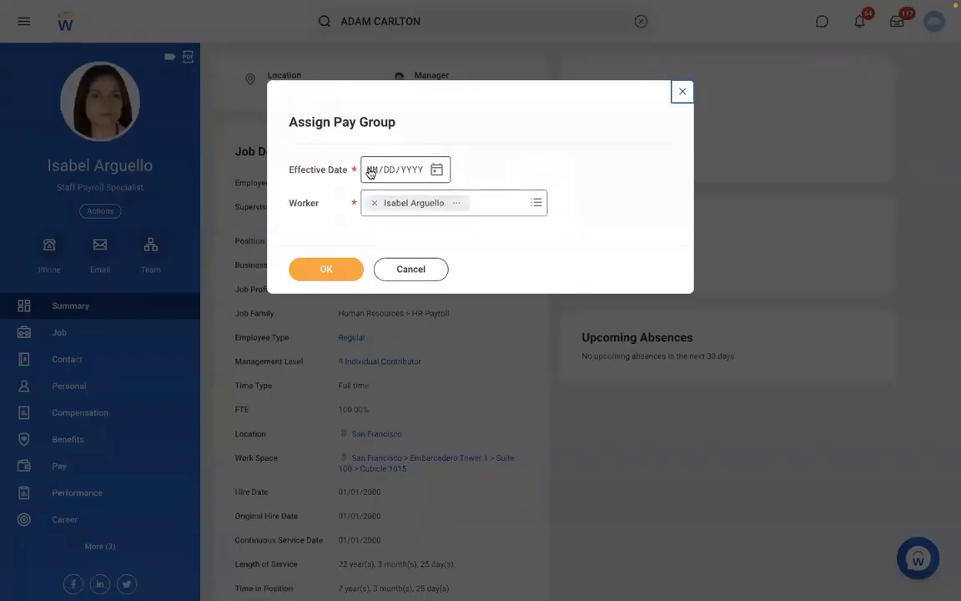
{"action": "left_click", "coordinate": [371, 171]}
{"action": "type", "text": "01/01/"}
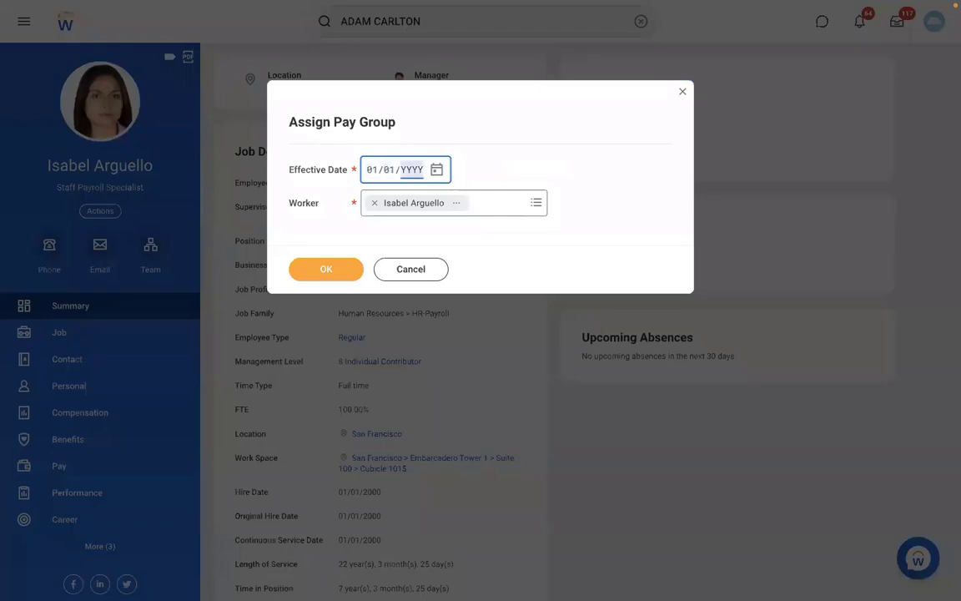
{"action": "type", "text": "2022"}
{"action": "left_click", "coordinate": [332, 271]}
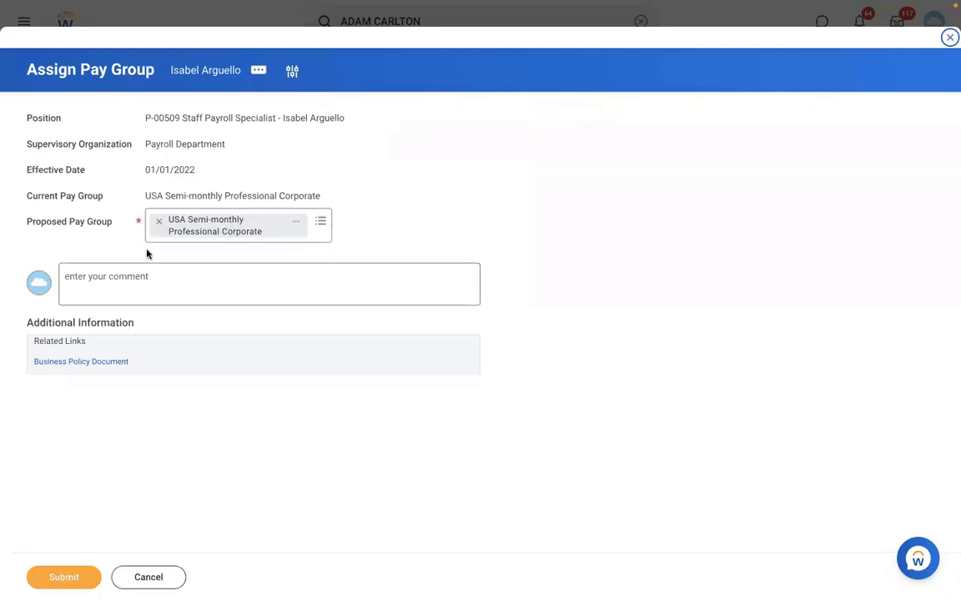
{"action": "left_click", "coordinate": [157, 222]}
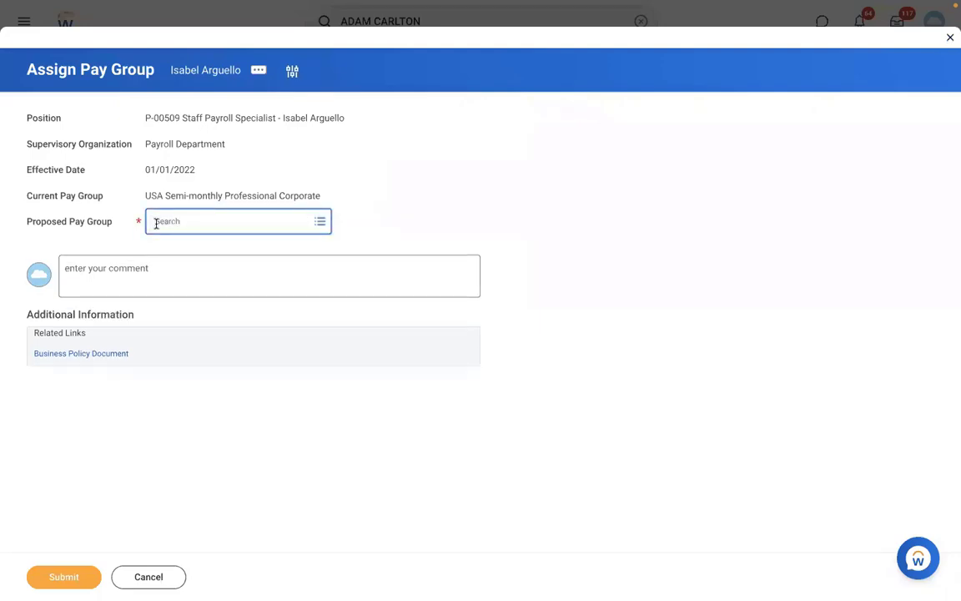
{"action": "type", "text": "RBS"}
{"action": "key", "text": "Return"}
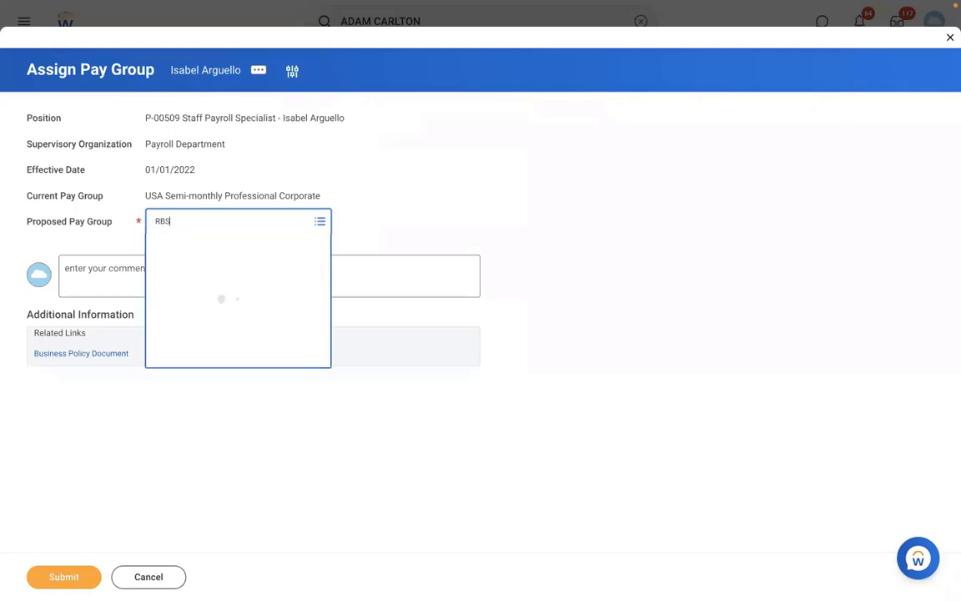
{"action": "left_click", "coordinate": [204, 224]}
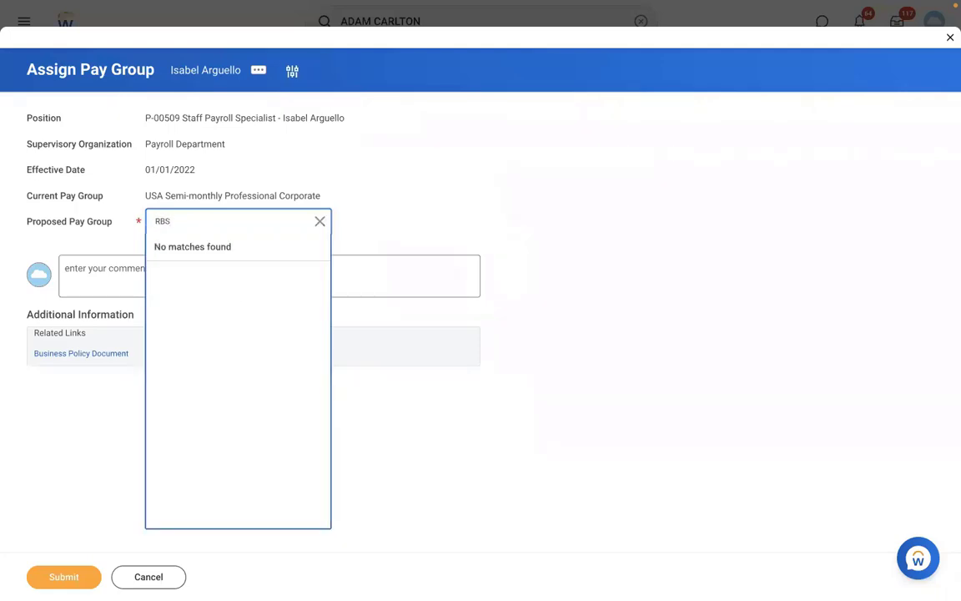
{"action": "key", "text": "Return"}
{"action": "left_click", "coordinate": [163, 583]}
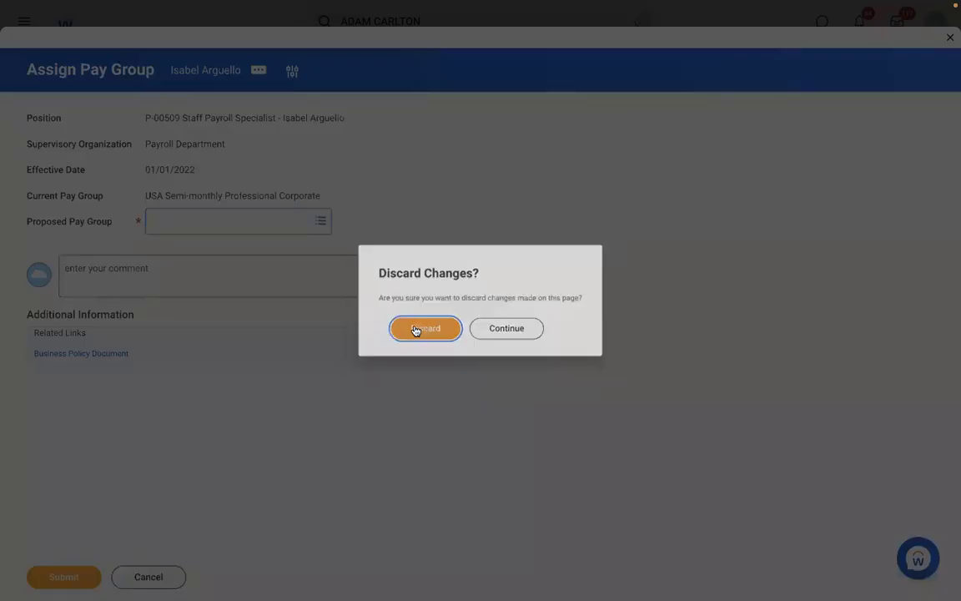
{"action": "left_click", "coordinate": [413, 329]}
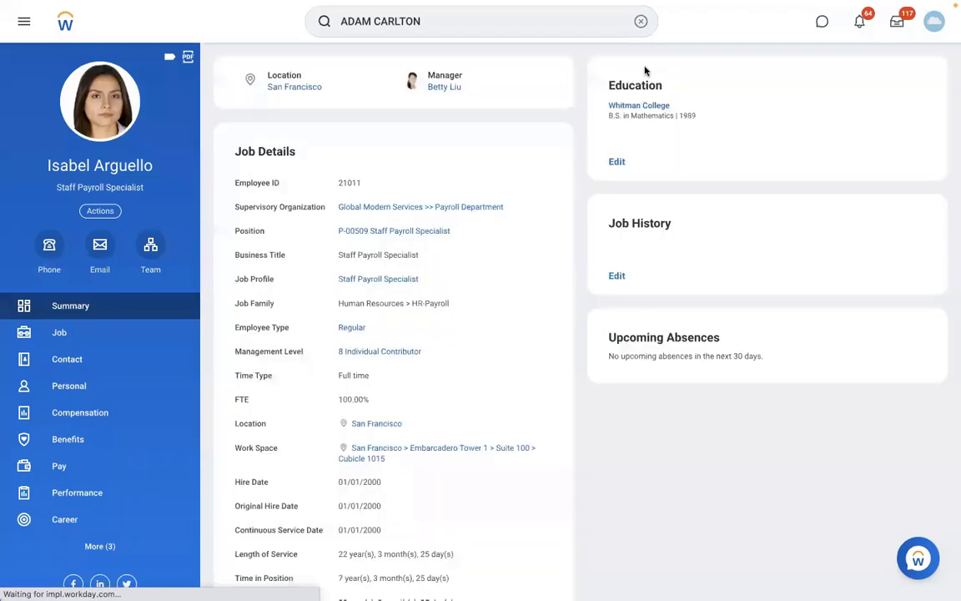
Use the View Pay Group task to open the DMD - Monthly PYG pay group.
{"action": "left_click", "coordinate": [640, 22]}
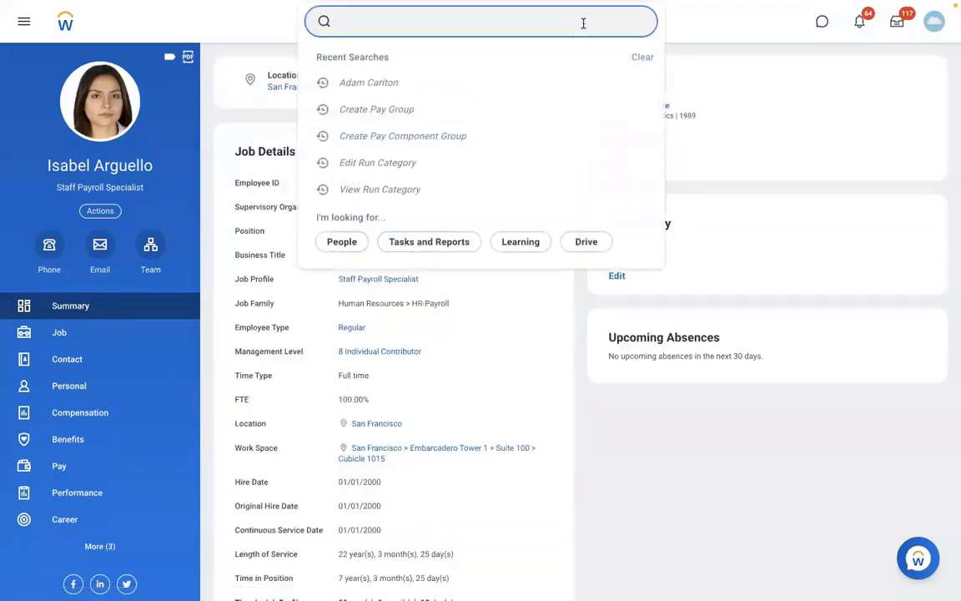
{"action": "type", "text": "ViEW PAY GROUP"}
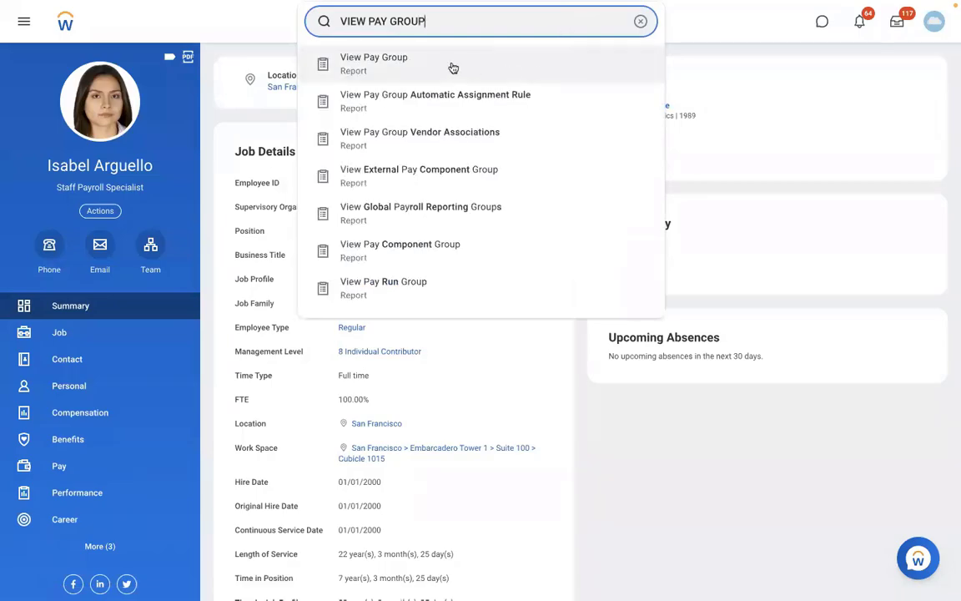
{"action": "left_click", "coordinate": [408, 62]}
{"action": "left_click", "coordinate": [372, 165]}
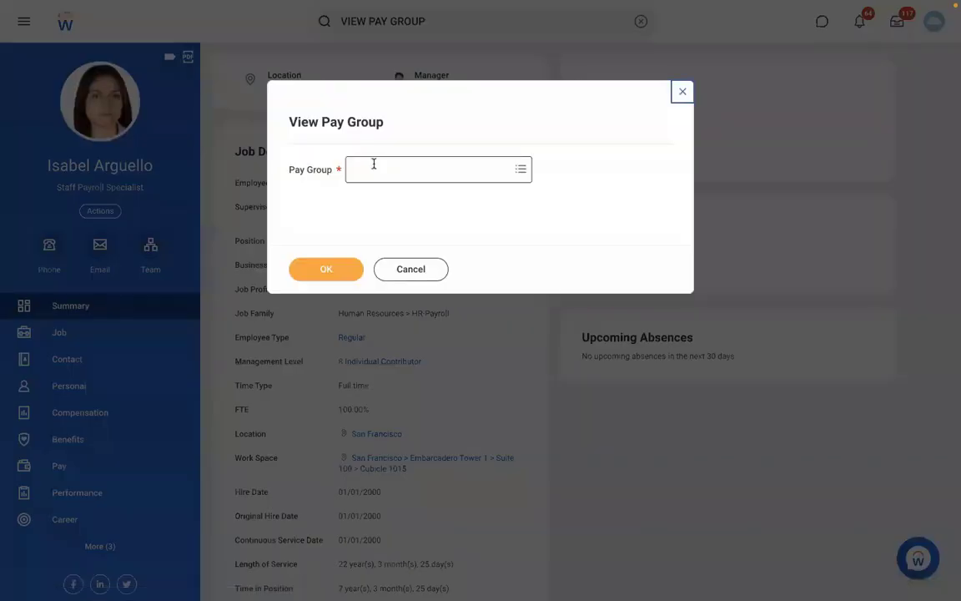
{"action": "type", "text": "RBS"}
{"action": "key", "text": "Return"}
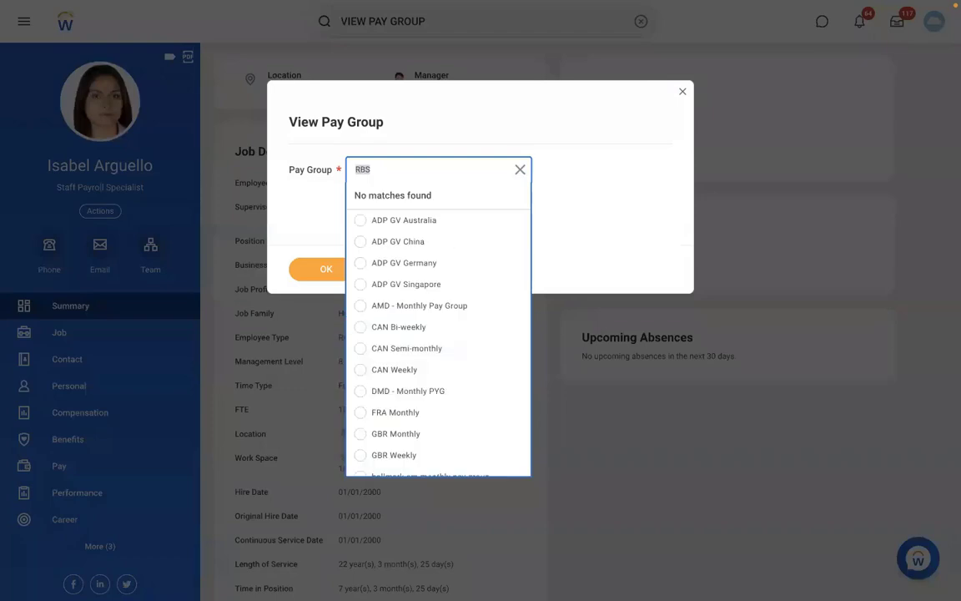
{"action": "type", "text": "DMD - Monthly PYG"}
{"action": "key", "text": "Return"}
{"action": "key", "text": "BackSpace"}
{"action": "type", "text": "DMD"}
{"action": "key", "text": "Return"}
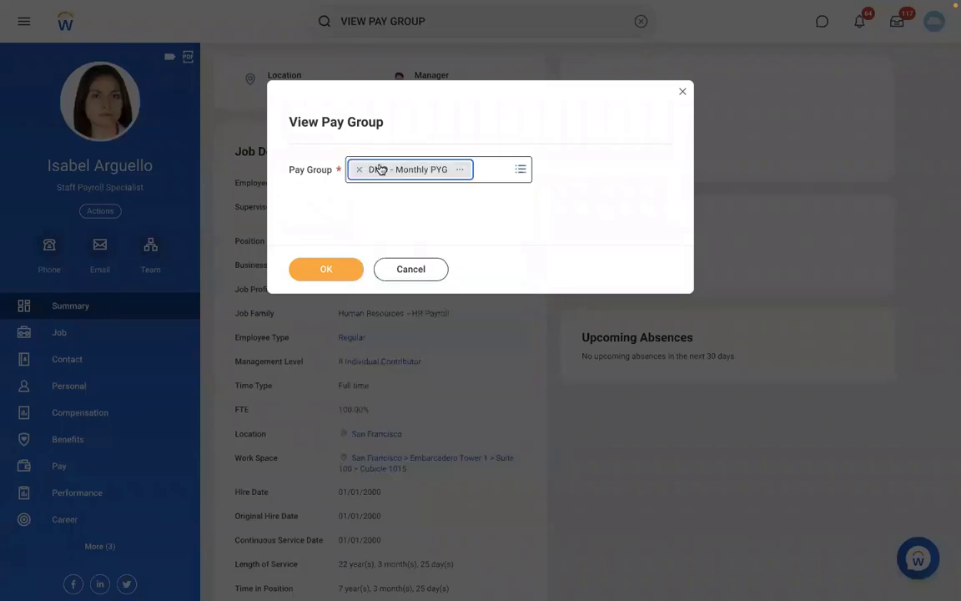
{"action": "left_click", "coordinate": [332, 268]}
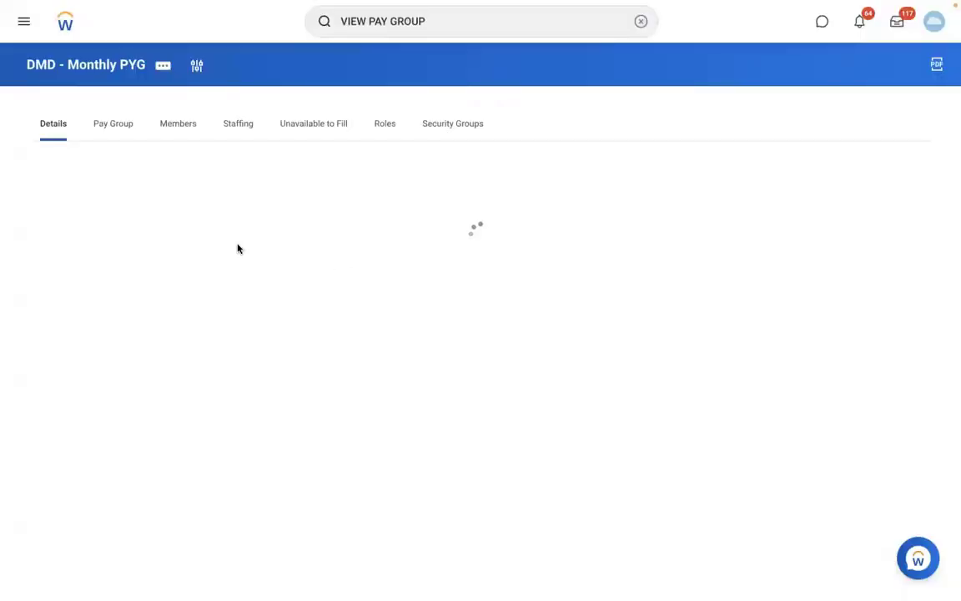
Open Edit Organization from the pay group's related actions.
{"action": "left_click", "coordinate": [165, 66]}
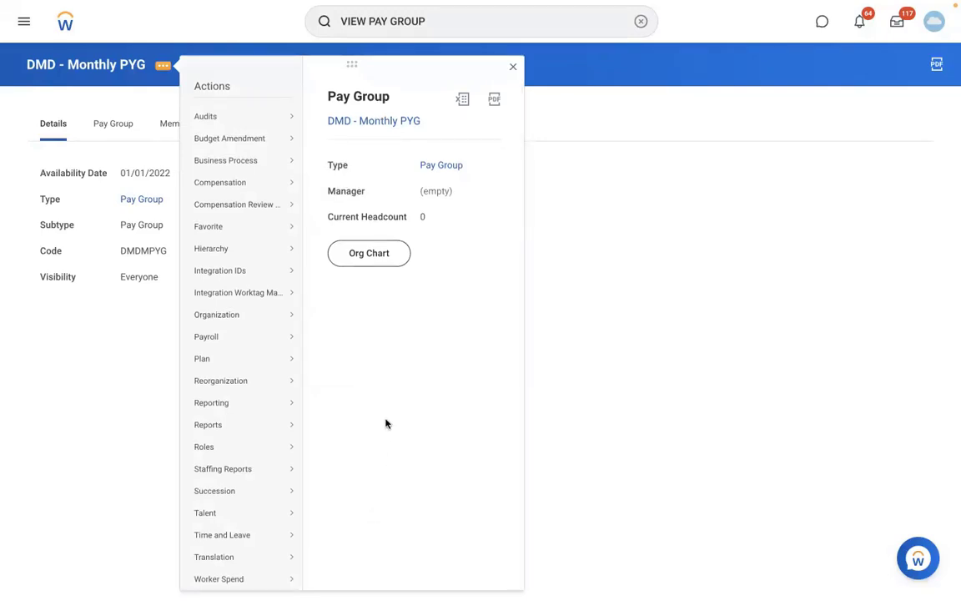
{"action": "mouse_move", "coordinate": [296, 324]}
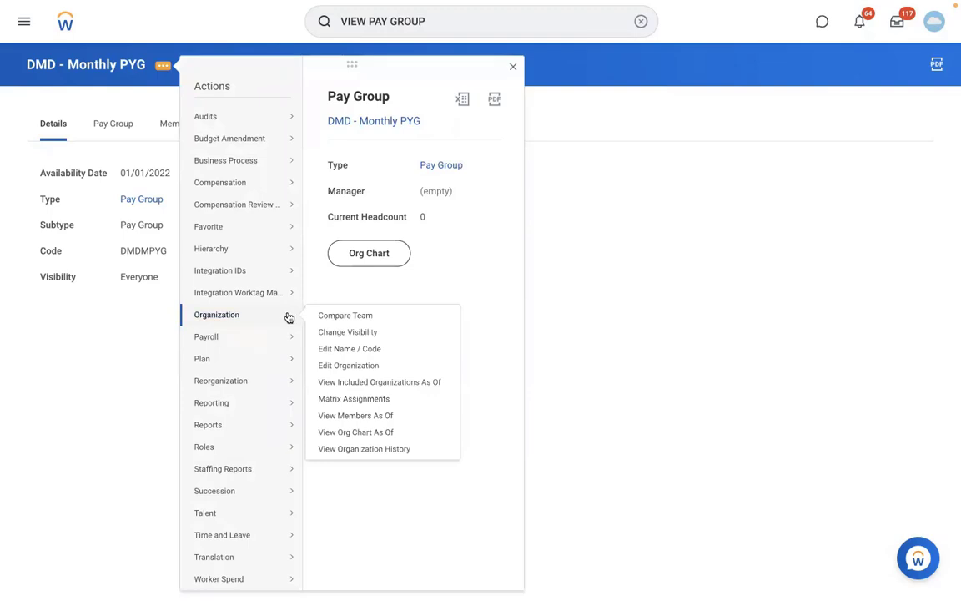
{"action": "left_click", "coordinate": [330, 366]}
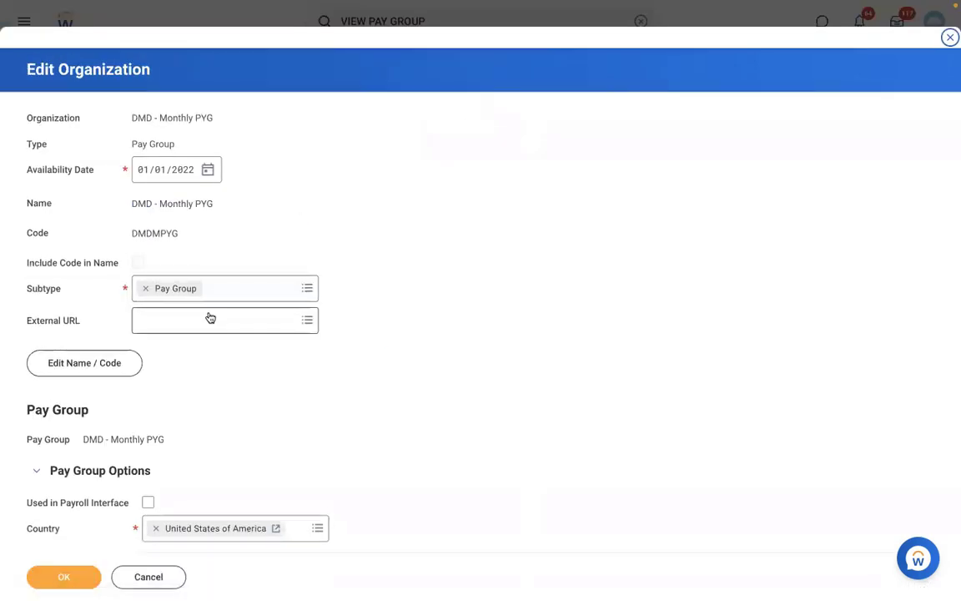
Set the rename's effective date to 01/01/2022.
{"action": "left_click", "coordinate": [89, 372]}
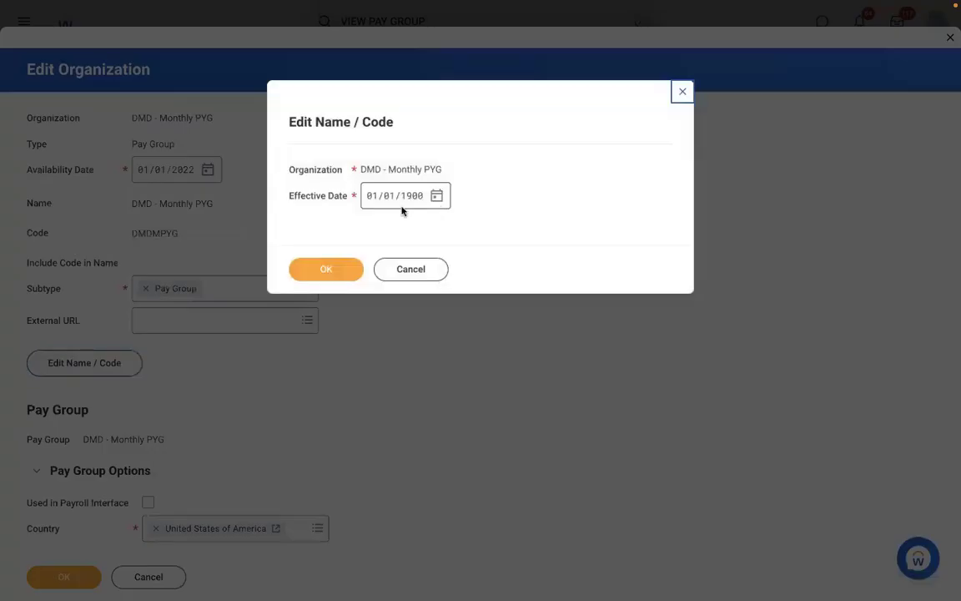
{"action": "left_click", "coordinate": [411, 199]}
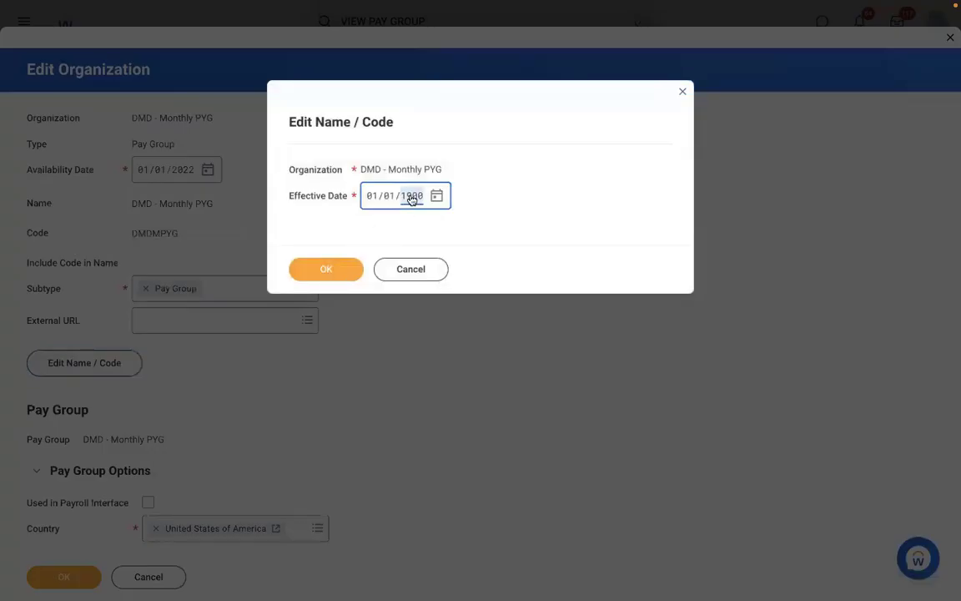
{"action": "type", "text": "2022"}
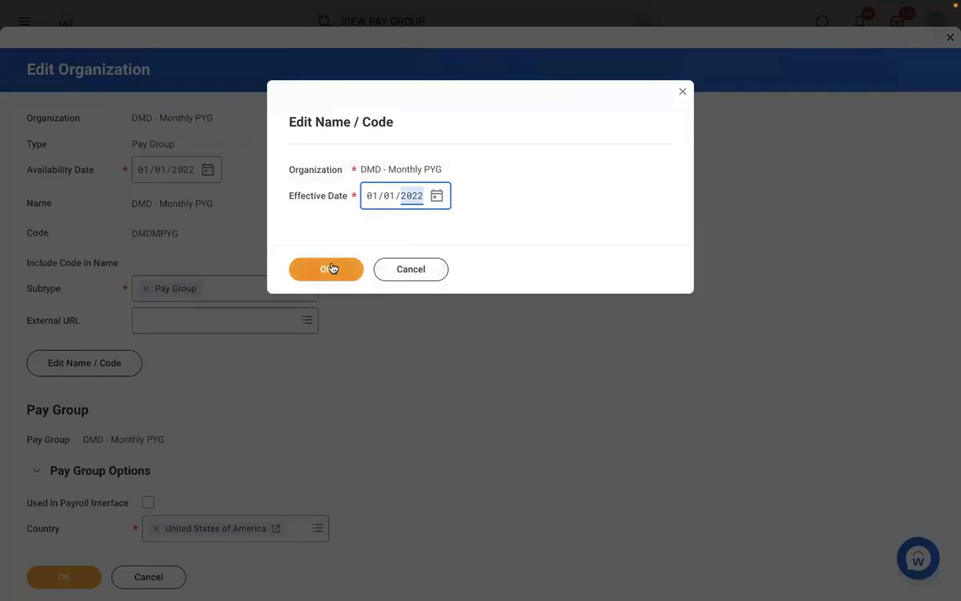
{"action": "left_click", "coordinate": [330, 268]}
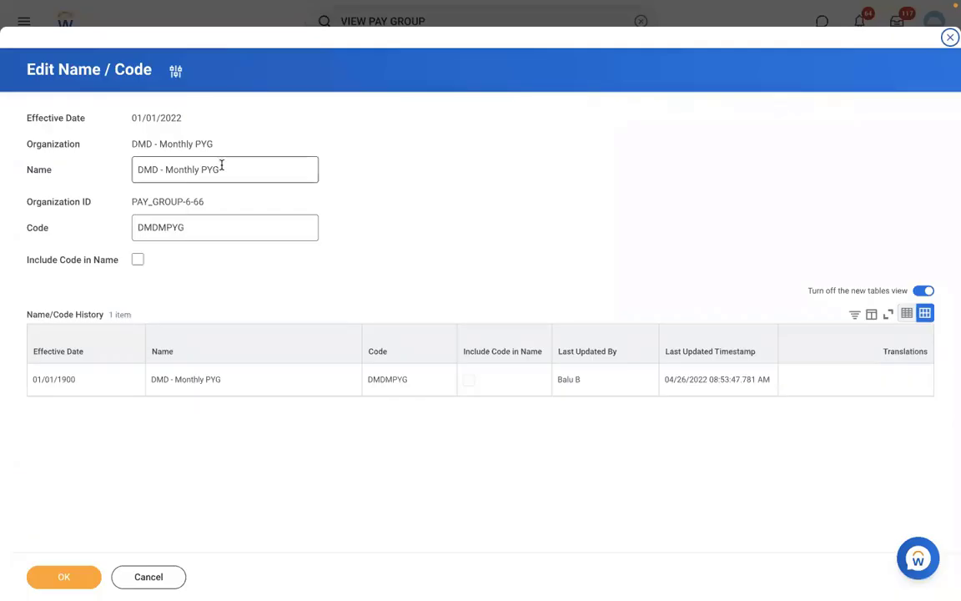
Replace the DMD prefix with RBS, save, and open the RBS - Monthly PYG page.
{"action": "double_click", "coordinate": [160, 167]}
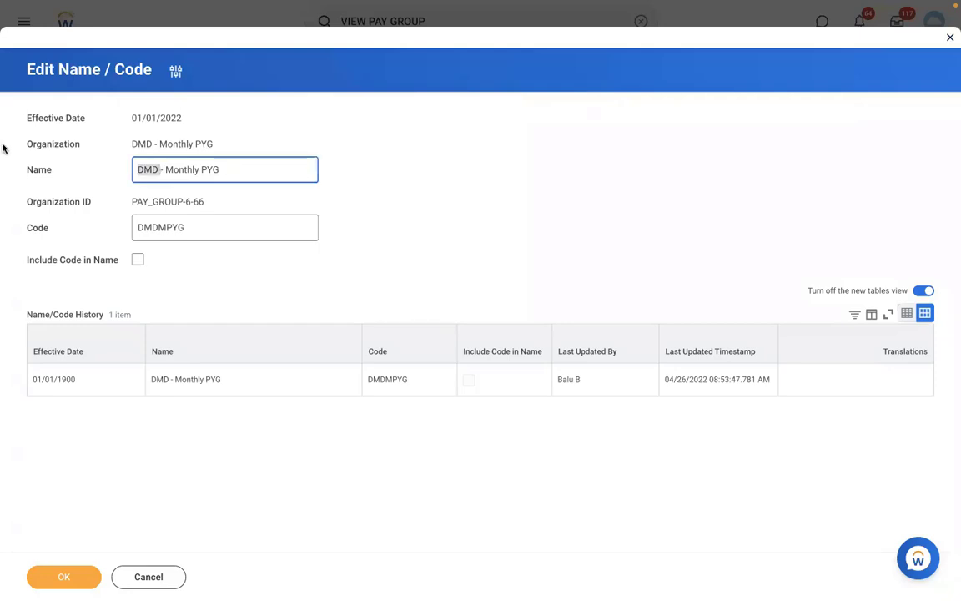
{"action": "key", "text": "BackSpace"}
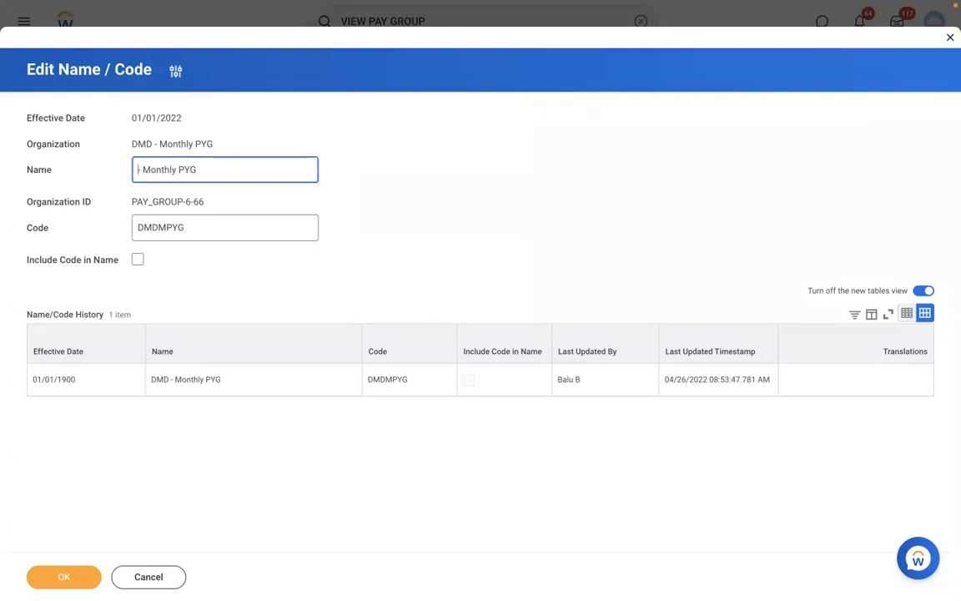
{"action": "type", "text": "RBS"}
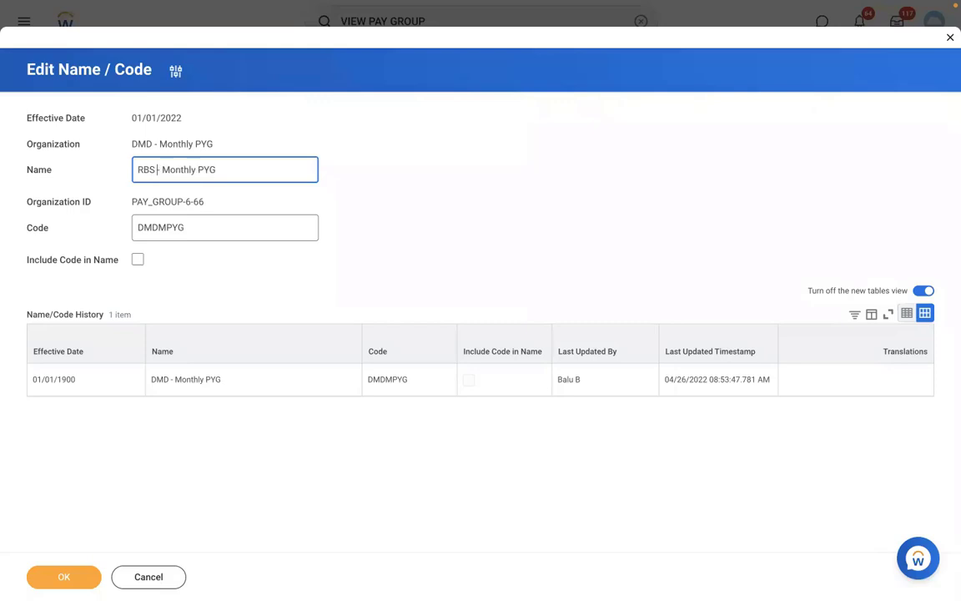
{"action": "left_click", "coordinate": [62, 574]}
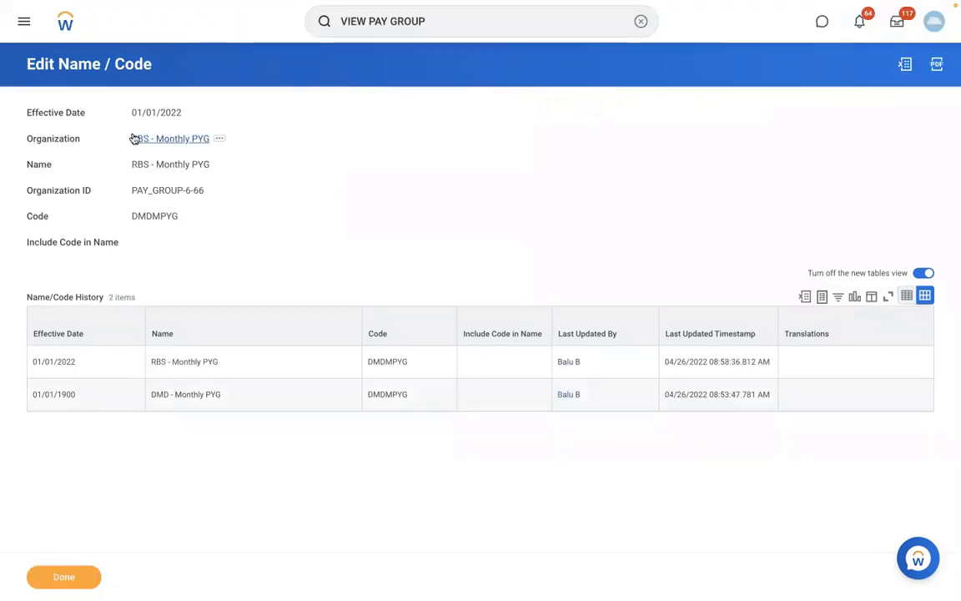
{"action": "left_click", "coordinate": [138, 138]}
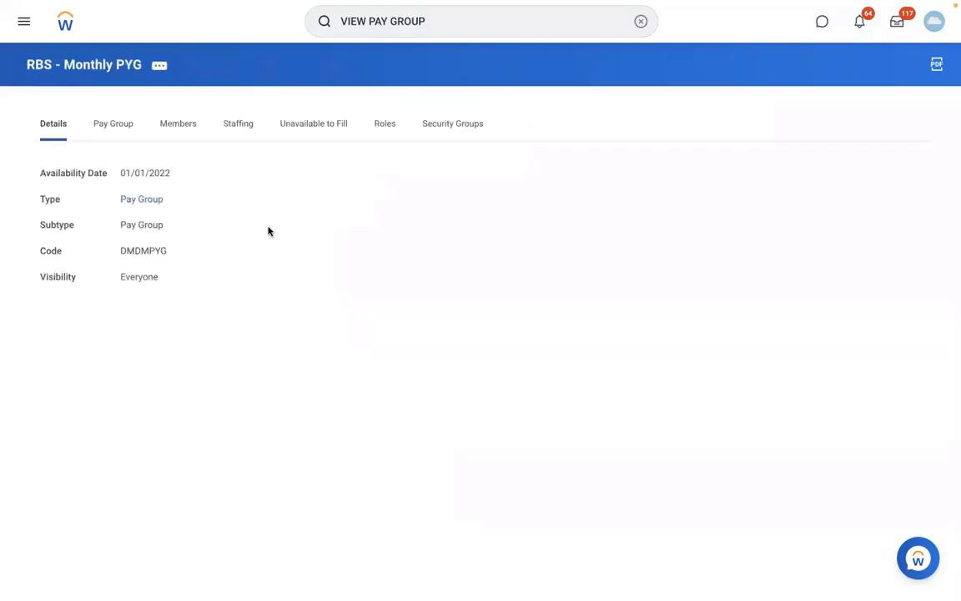
Confirm RBS - Monthly PYG has no members, then search for and open the payroll specialist's profile.
{"action": "left_click", "coordinate": [179, 132]}
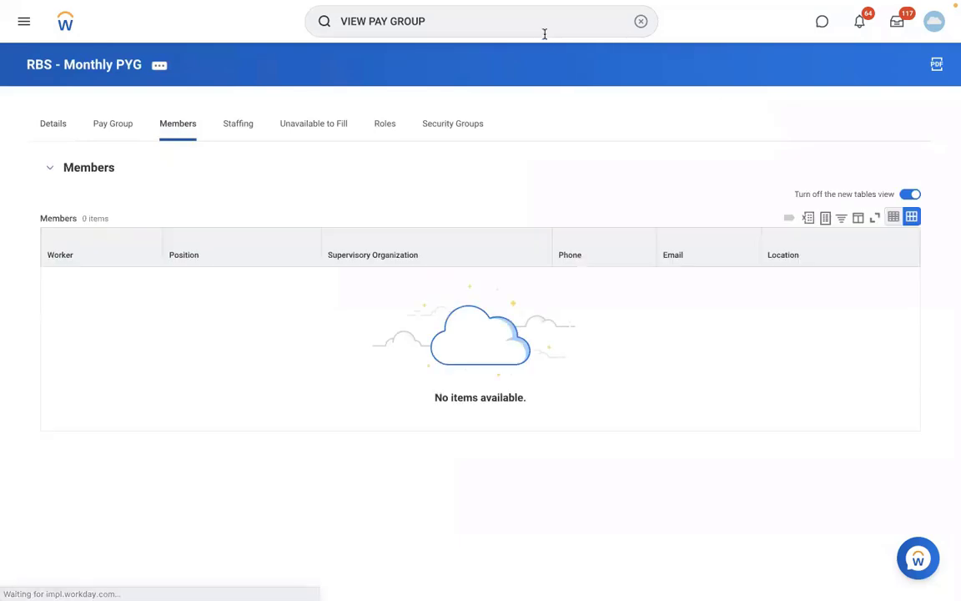
{"action": "left_click", "coordinate": [635, 21]}
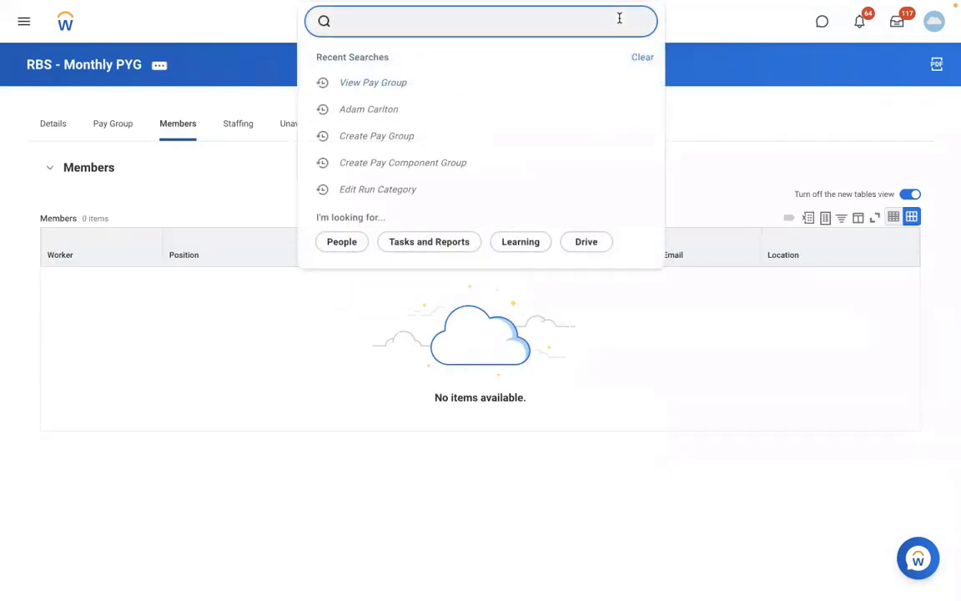
{"action": "type", "text": "AREG"}
{"action": "key", "text": "Return"}
{"action": "key", "text": "BackSpace"}
{"action": "key", "text": "BackSpace"}
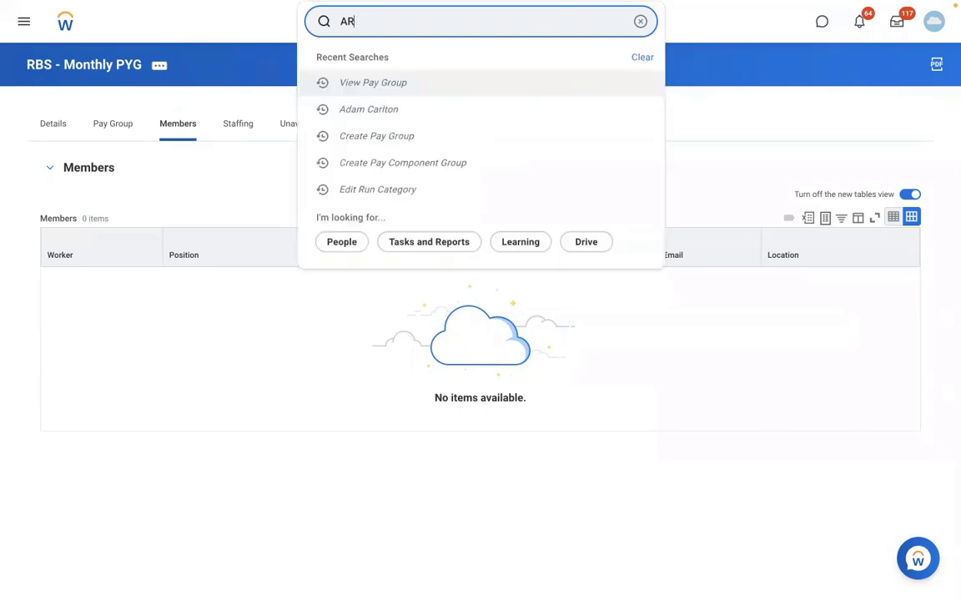
{"action": "key", "text": "BackSpace"}
{"action": "key", "text": "BackSpace"}
{"action": "type", "text": "ISAB"}
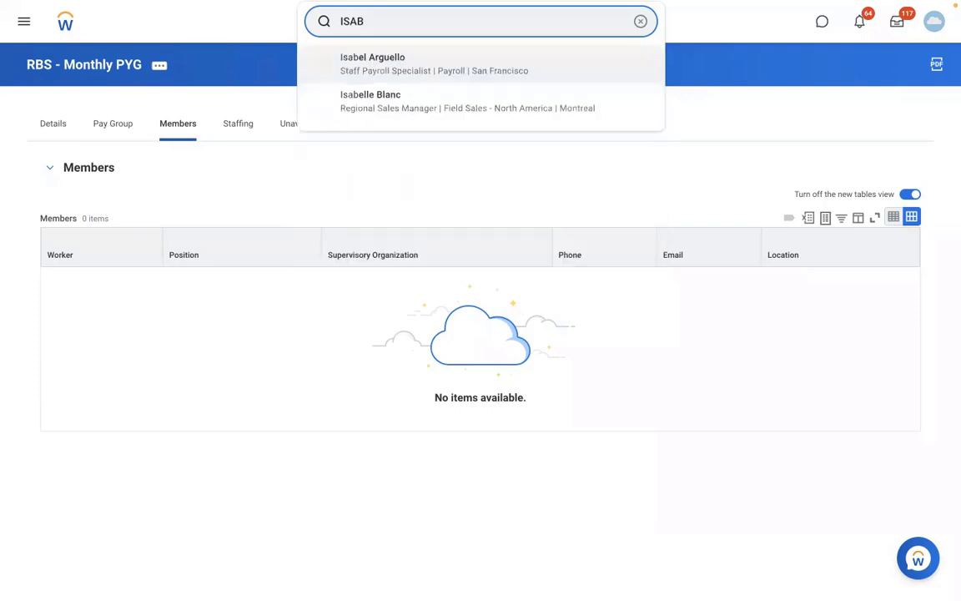
{"action": "left_click", "coordinate": [498, 192]}
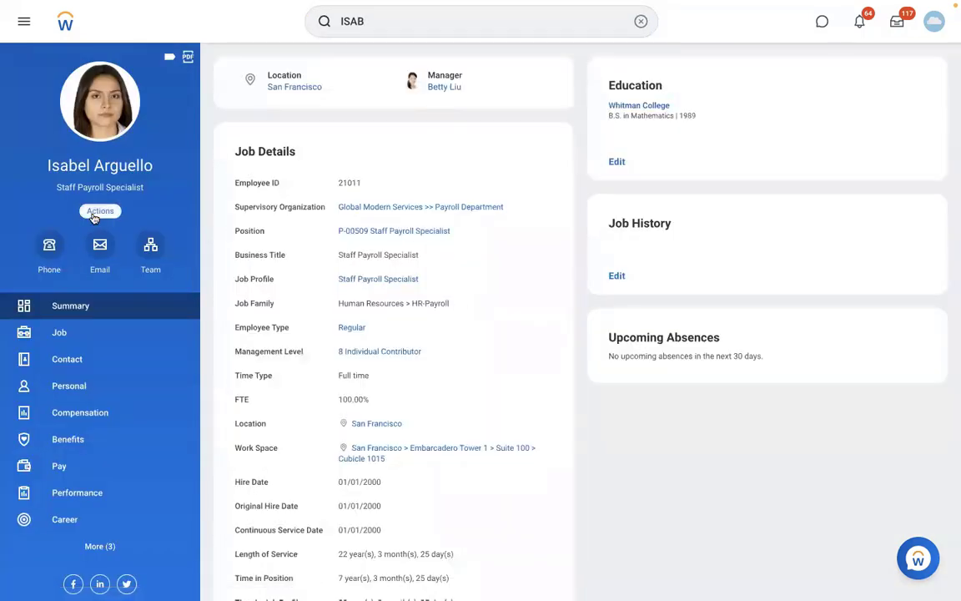
Show the worker's Actions list down to the Payroll actions.
{"action": "left_click", "coordinate": [95, 213]}
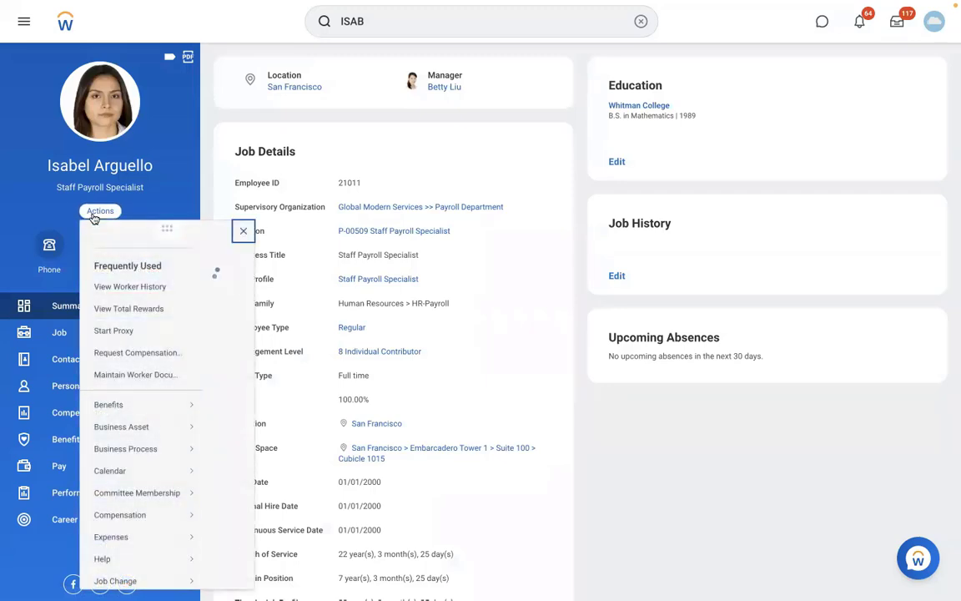
{"action": "scroll", "coordinate": [297, 469], "scroll_direction": "down", "scroll_amount": 5}
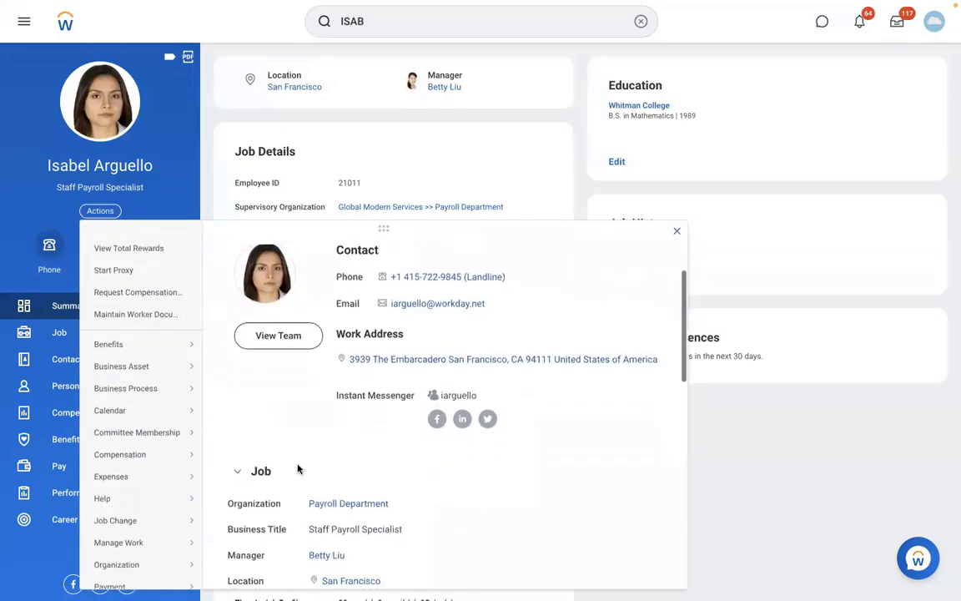
{"action": "scroll", "coordinate": [297, 469], "scroll_direction": "down", "scroll_amount": 3}
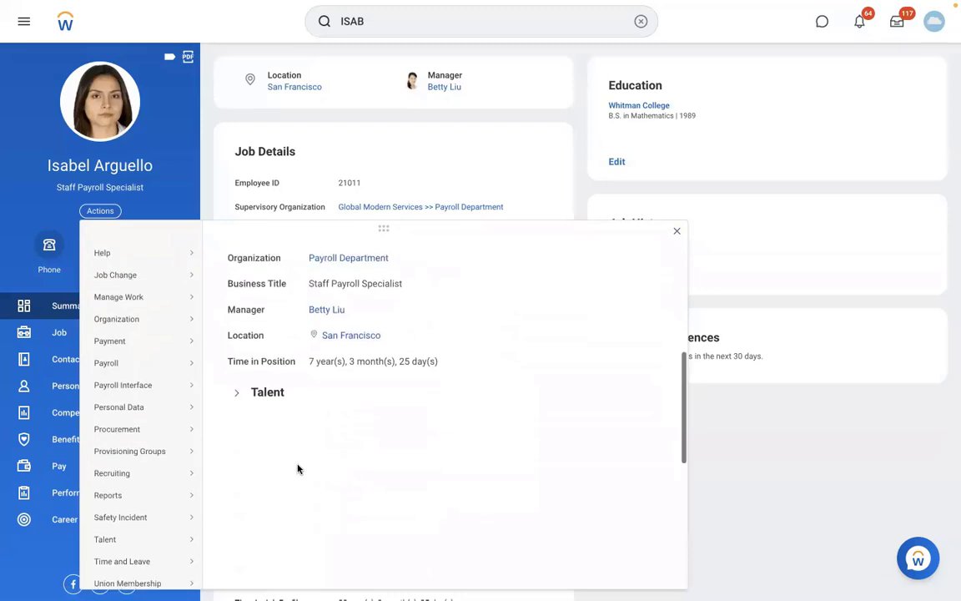
Assign the specialist to RBS - Monthly PYG effective 01/01/2022 and submit.
{"action": "mouse_move", "coordinate": [124, 370]}
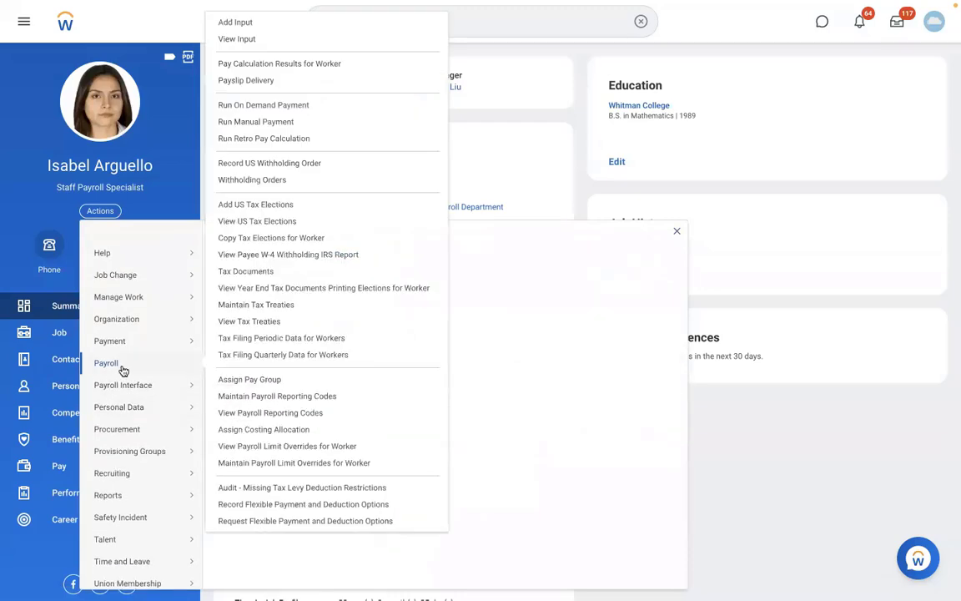
{"action": "left_click", "coordinate": [268, 381]}
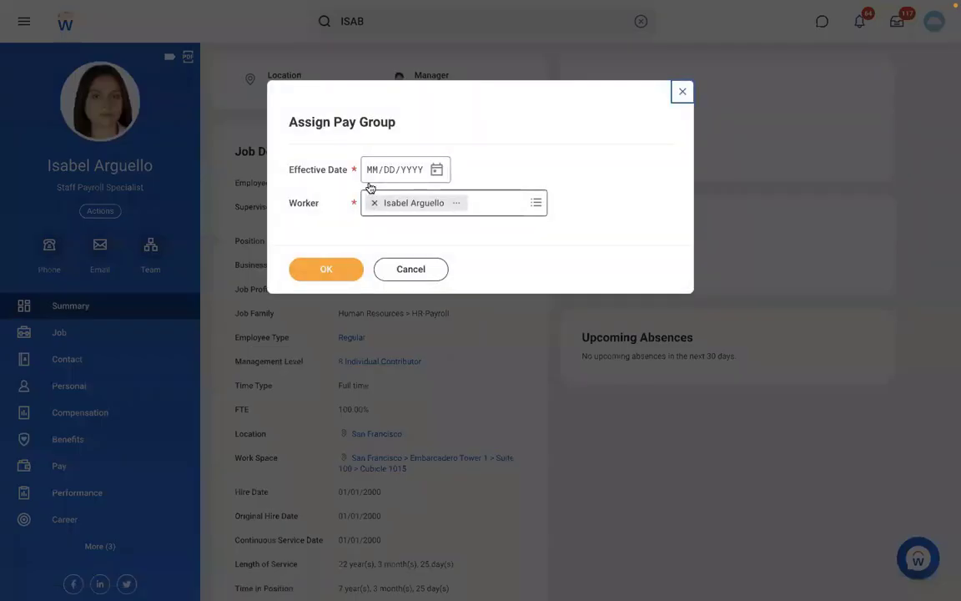
{"action": "type", "text": "01012022"}
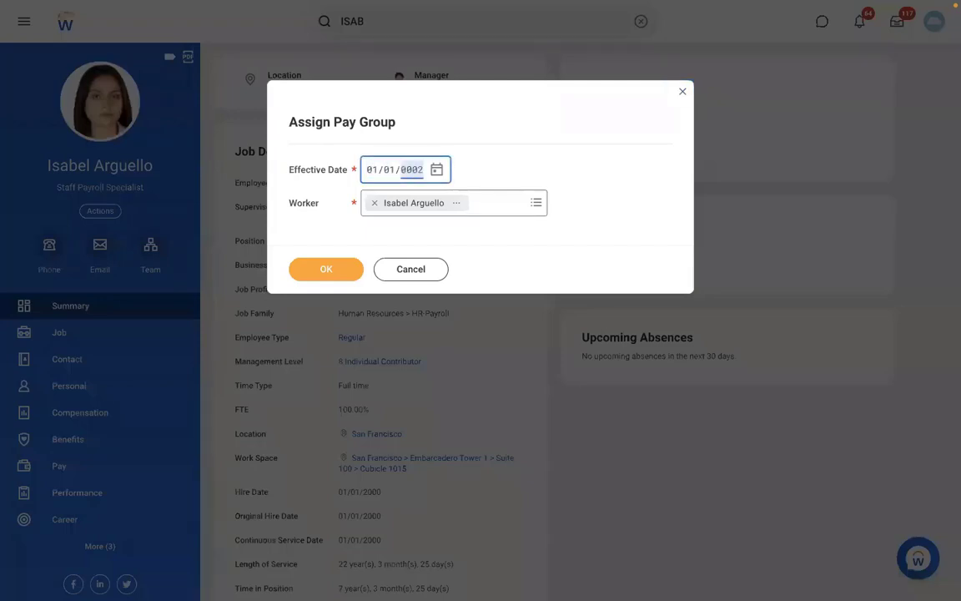
{"action": "left_click", "coordinate": [317, 277]}
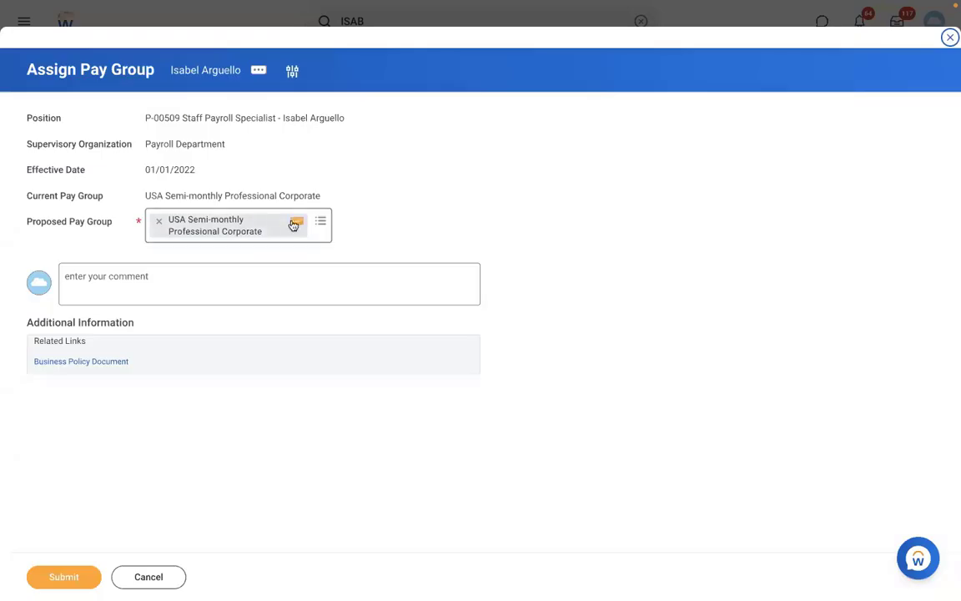
{"action": "left_click", "coordinate": [155, 222]}
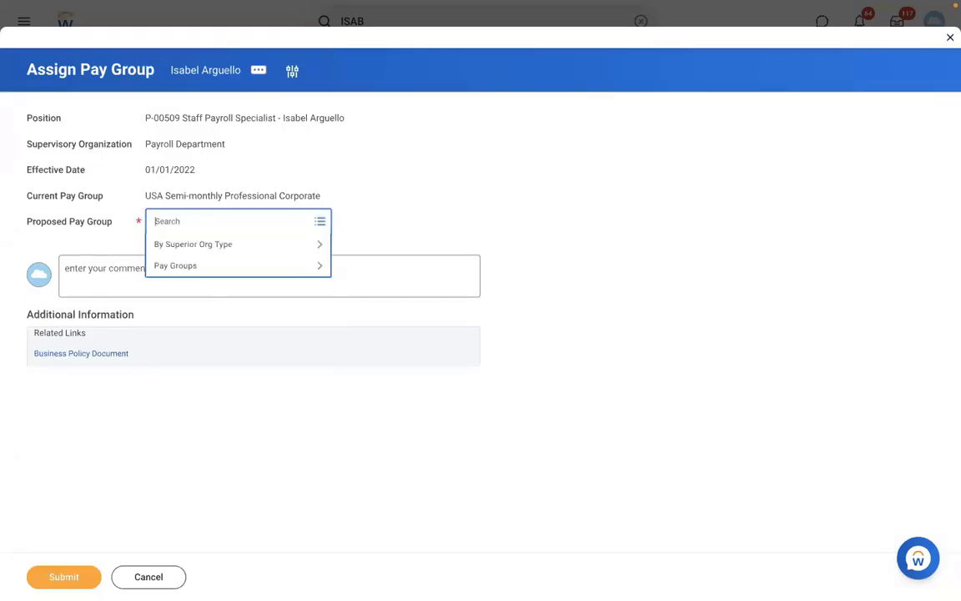
{"action": "type", "text": "RBS"}
{"action": "key", "text": "Return"}
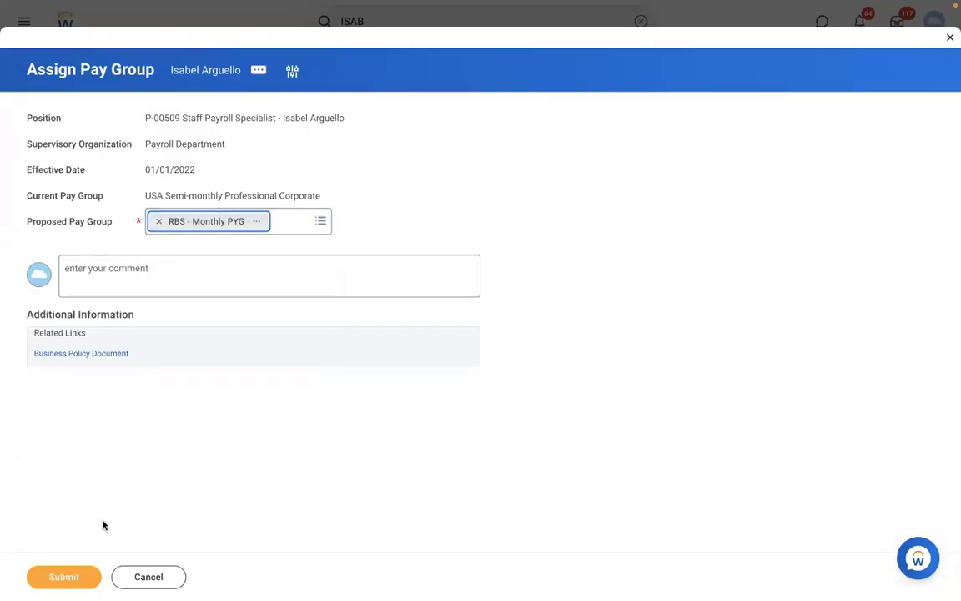
{"action": "left_click", "coordinate": [64, 575]}
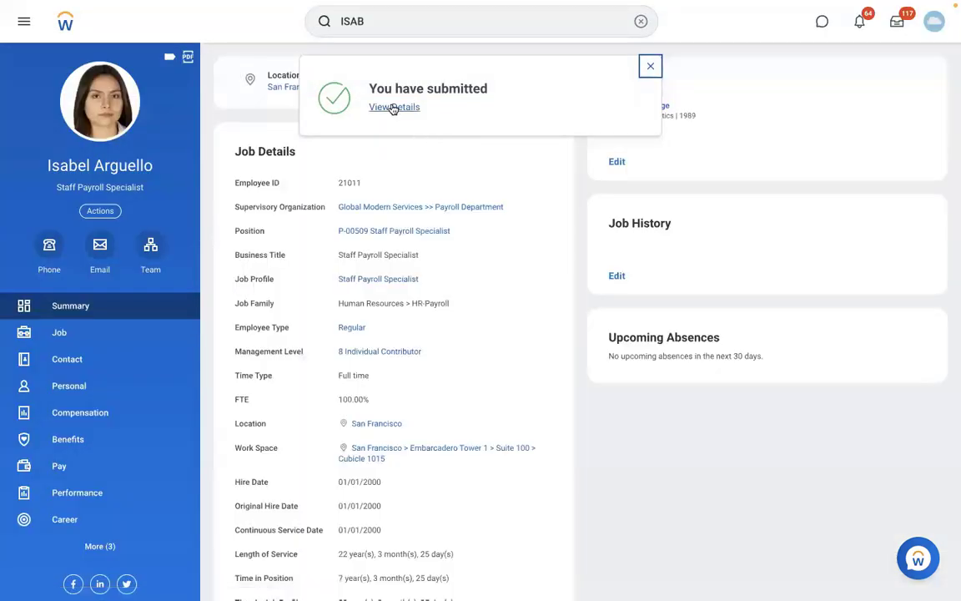
Open the submission's details and follow the link to RBS - Monthly PYG.
{"action": "left_click", "coordinate": [393, 107]}
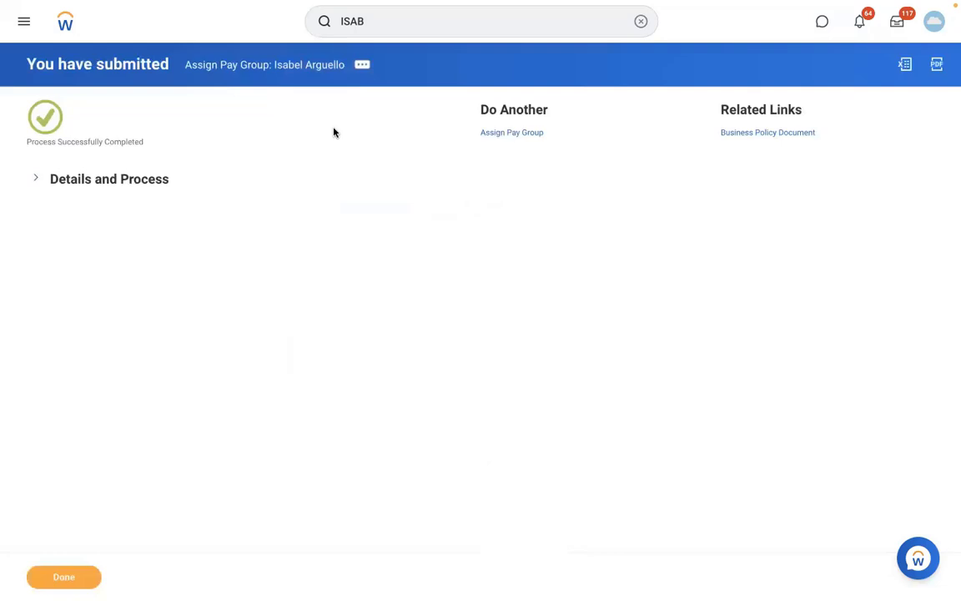
{"action": "left_click", "coordinate": [132, 179]}
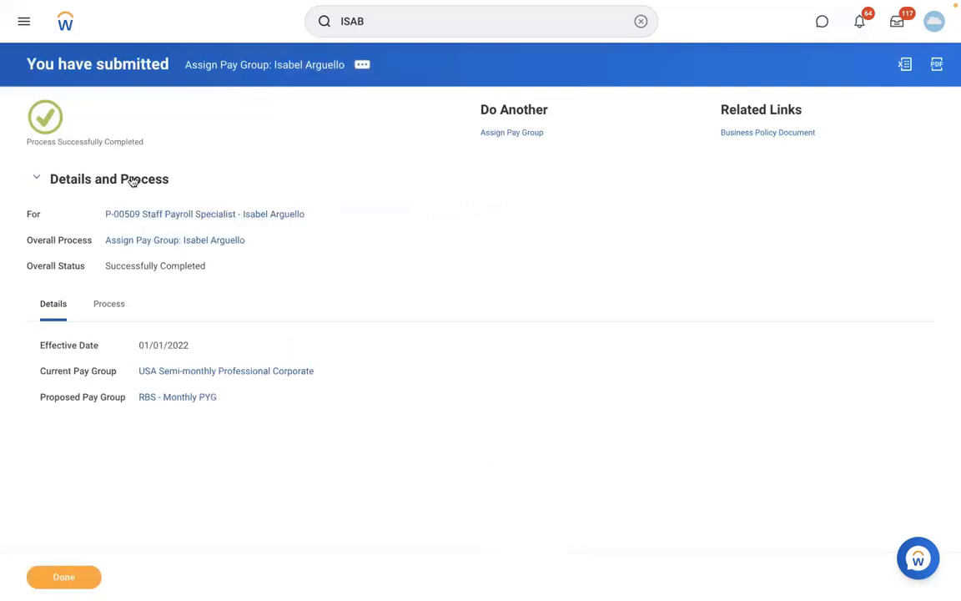
{"action": "left_click", "coordinate": [178, 399]}
Confirm the specialist is RBS - Monthly PYG's only member and open her team org chart.
{"action": "left_click", "coordinate": [174, 125]}
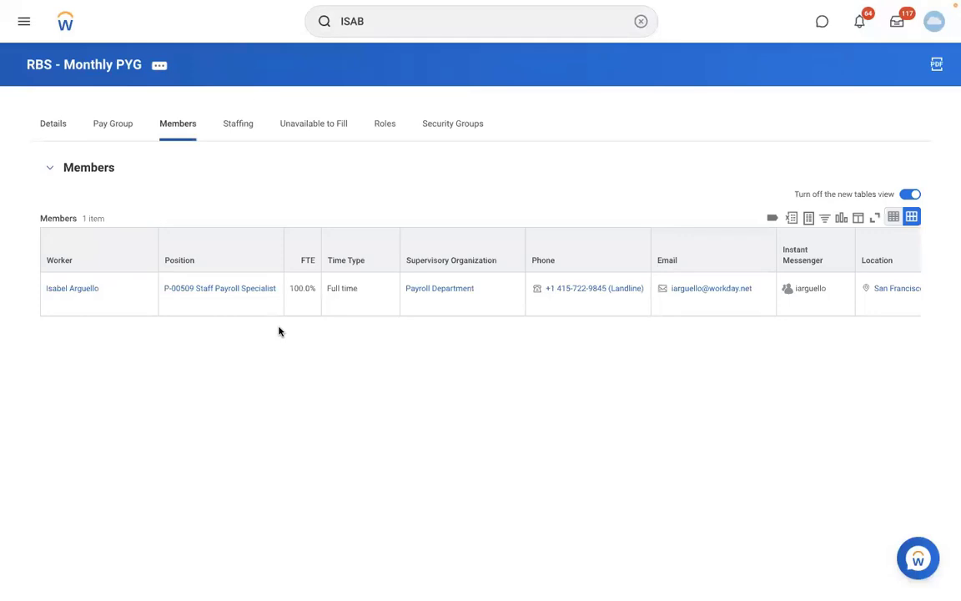
{"action": "left_click", "coordinate": [83, 289]}
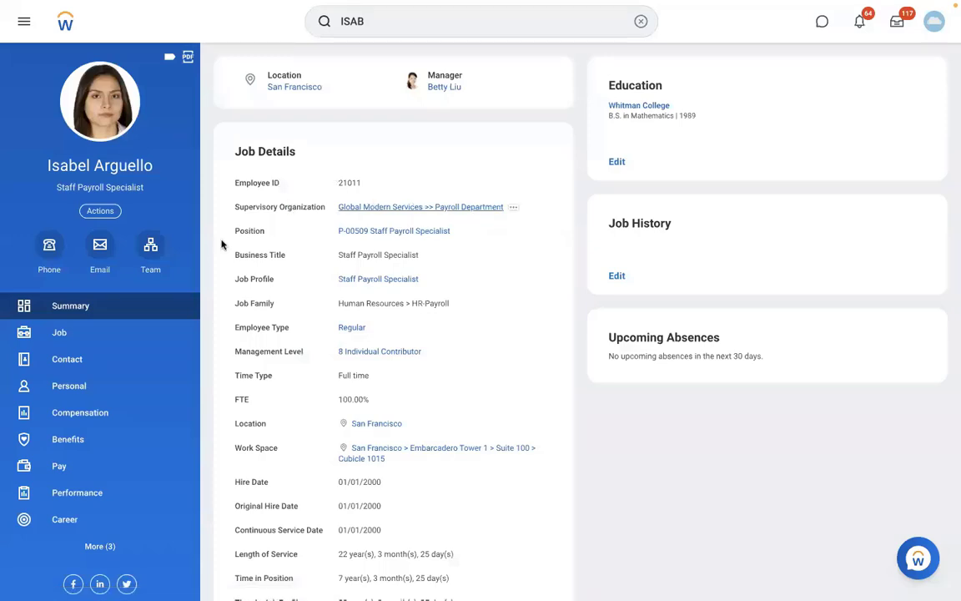
{"action": "left_click", "coordinate": [152, 252]}
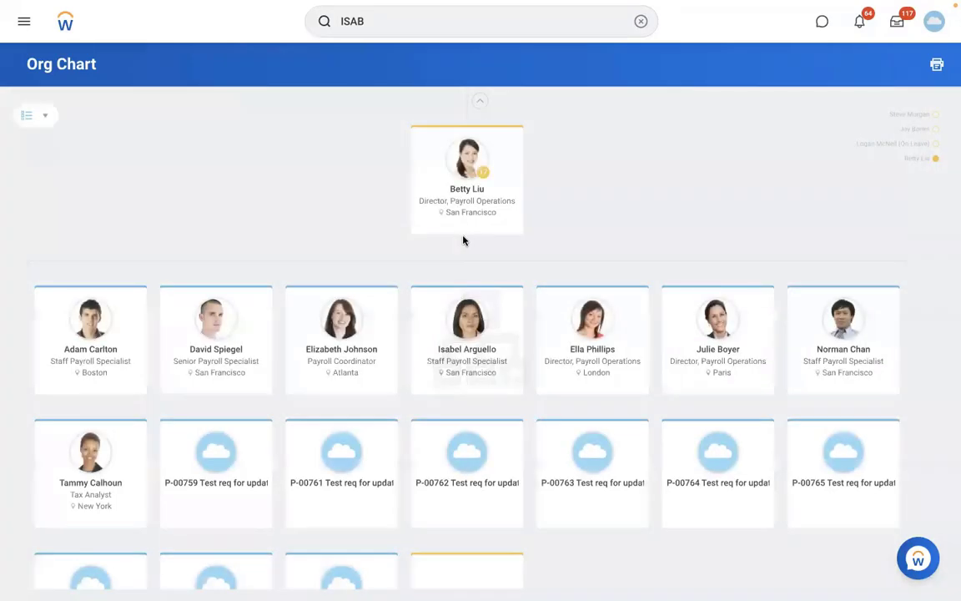
Open the Payroll Coordinator teammate's profile and select her full name.
{"action": "left_click", "coordinate": [344, 351]}
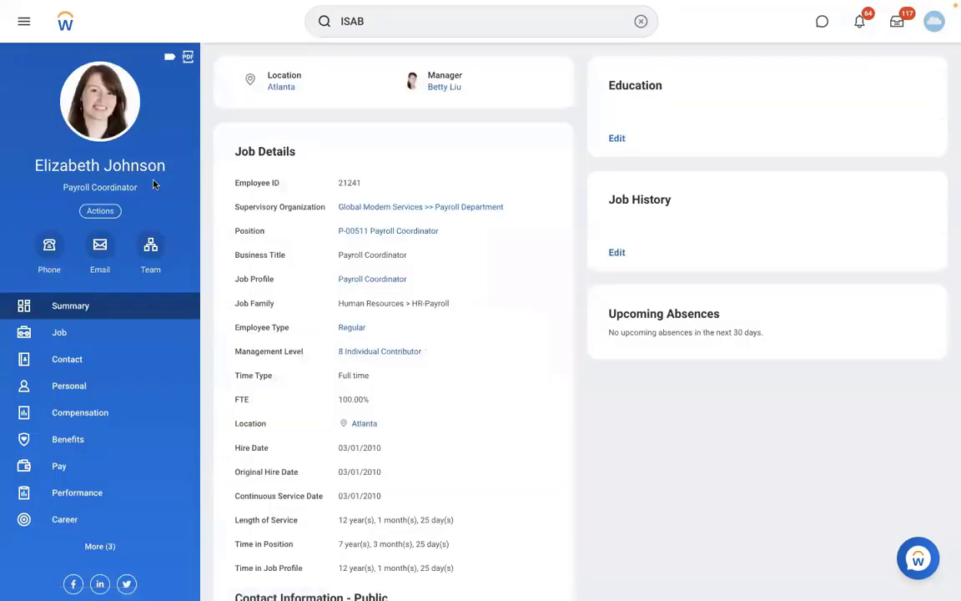
{"action": "triple_click", "coordinate": [32, 171]}
{"action": "left_click_drag", "start_coordinate": [32, 168], "coordinate": [32, 169]}
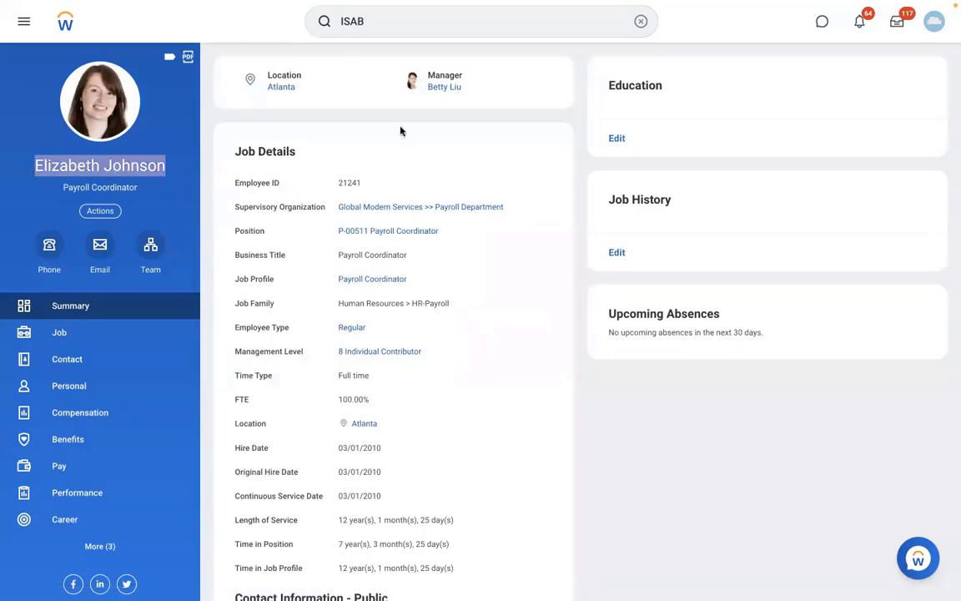
Start Assign Pay Group for the payroll coordinator, effective 01/01/2022.
{"action": "left_click", "coordinate": [640, 21]}
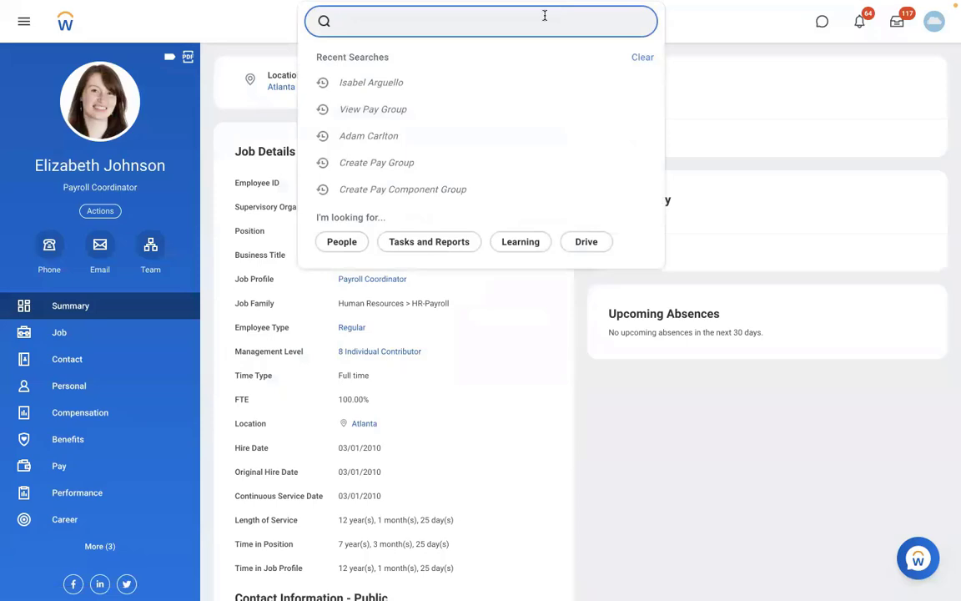
{"action": "type", "text": "ASSIGN PAY GR"}
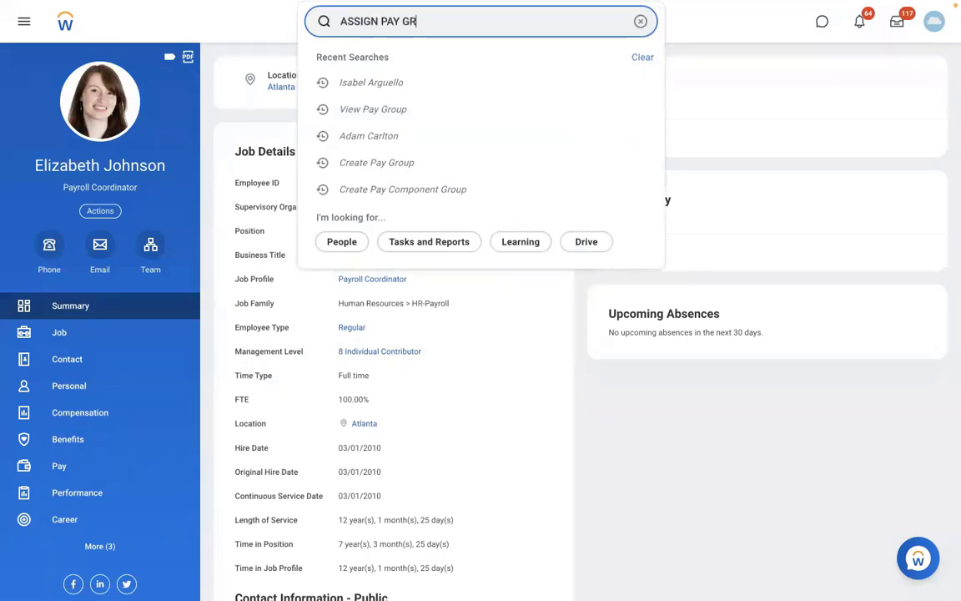
{"action": "type", "text": "OUP"}
{"action": "left_click", "coordinate": [397, 66]}
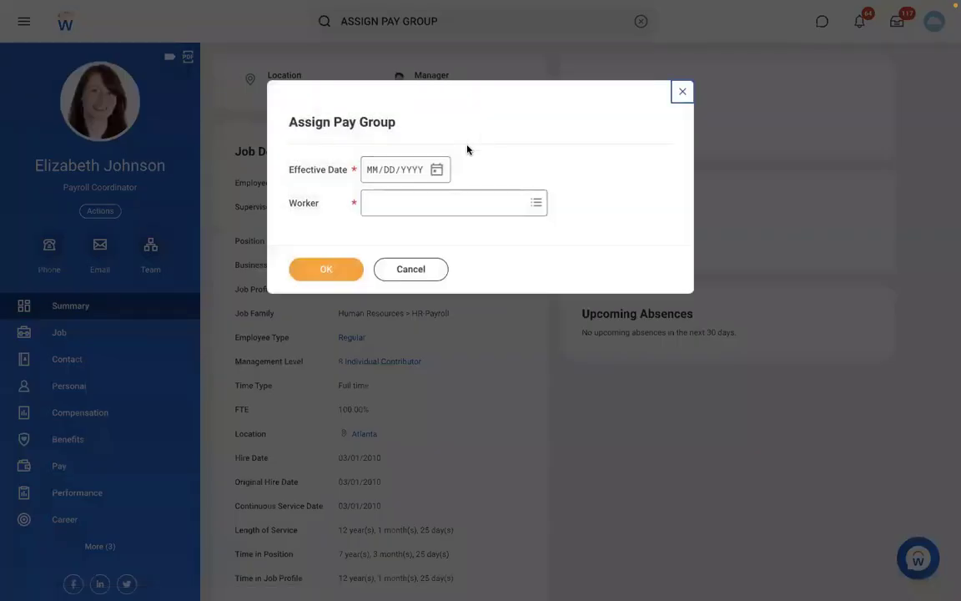
{"action": "left_click", "coordinate": [371, 170]}
{"action": "type", "text": "01/01/"}
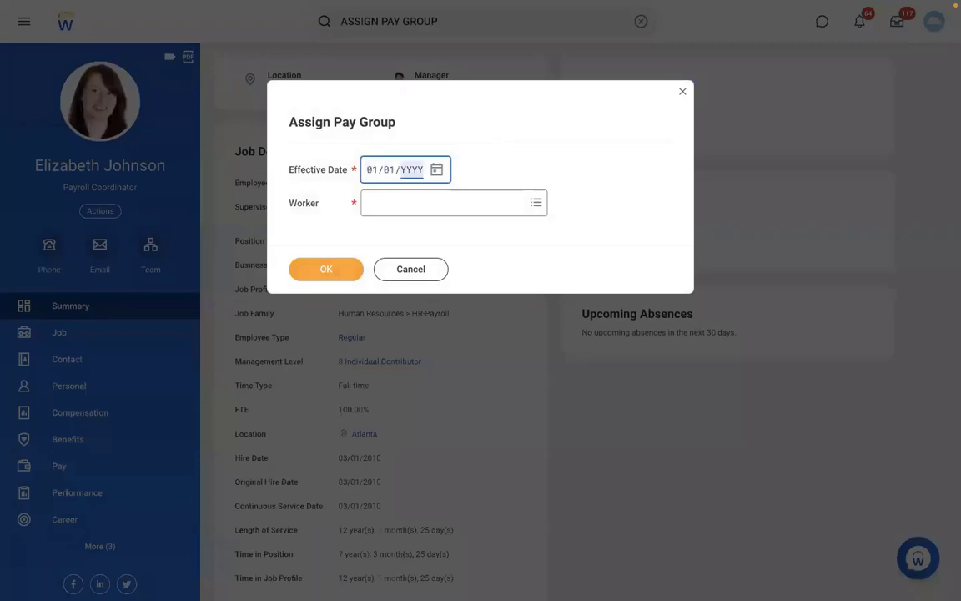
{"action": "type", "text": "2022"}
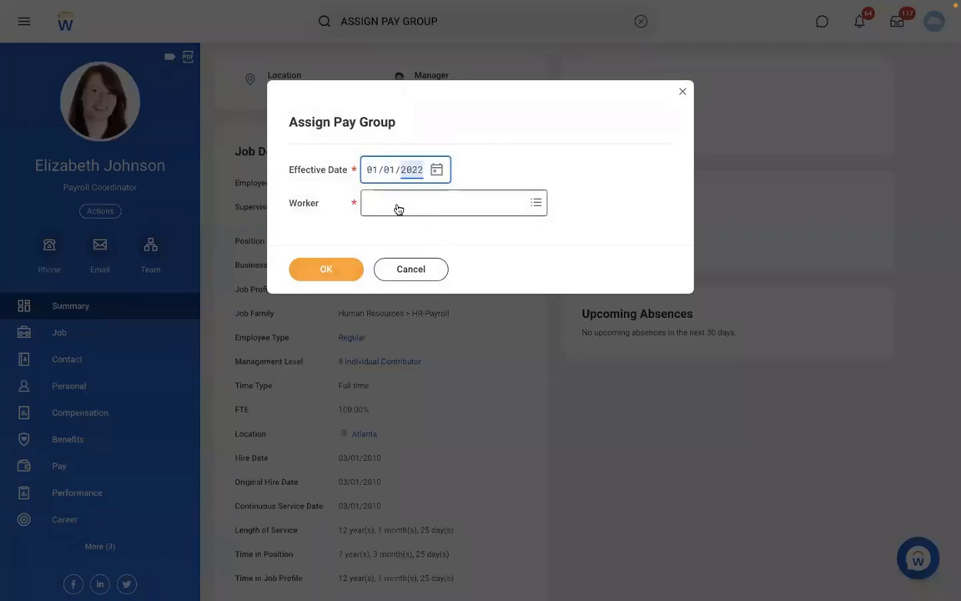
{"action": "left_click", "coordinate": [398, 206]}
{"action": "key", "text": "Return"}
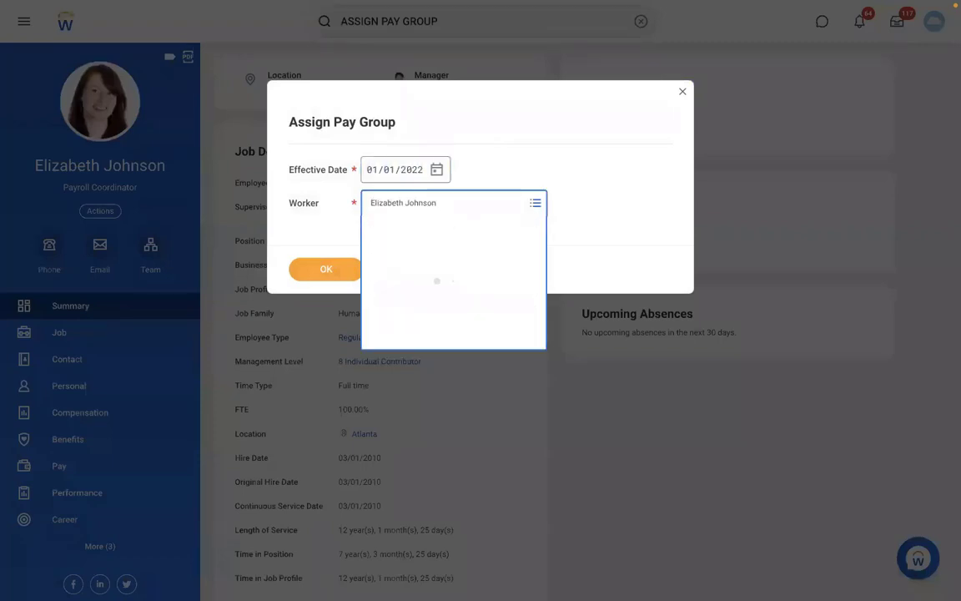
{"action": "left_click", "coordinate": [317, 273]}
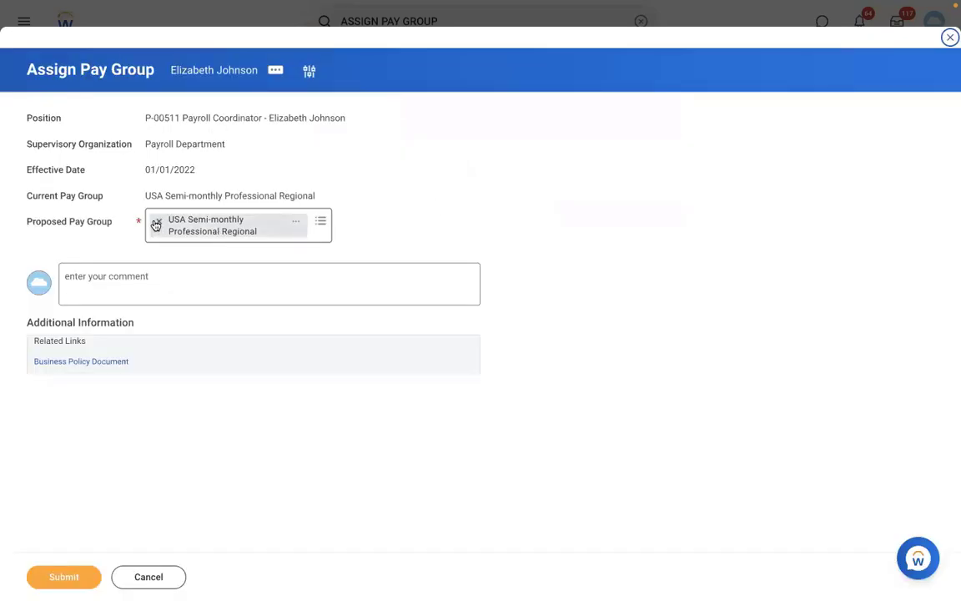
Replace the proposed pay group with RBS - Monthly PYG, submit, and open that pay group.
{"action": "left_click", "coordinate": [155, 224]}
{"action": "type", "text": "RBS"}
{"action": "key", "text": "Return"}
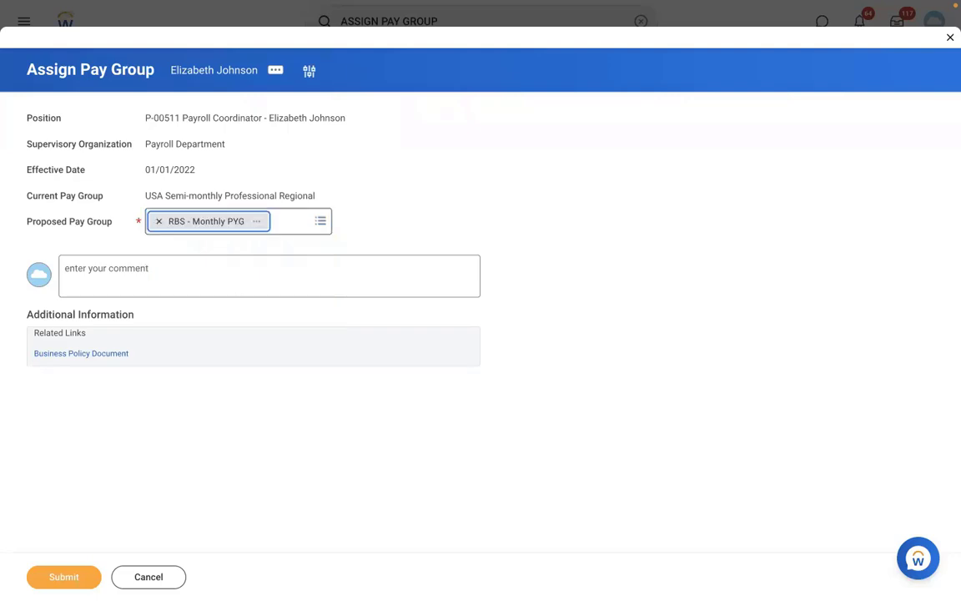
{"action": "left_click", "coordinate": [52, 576]}
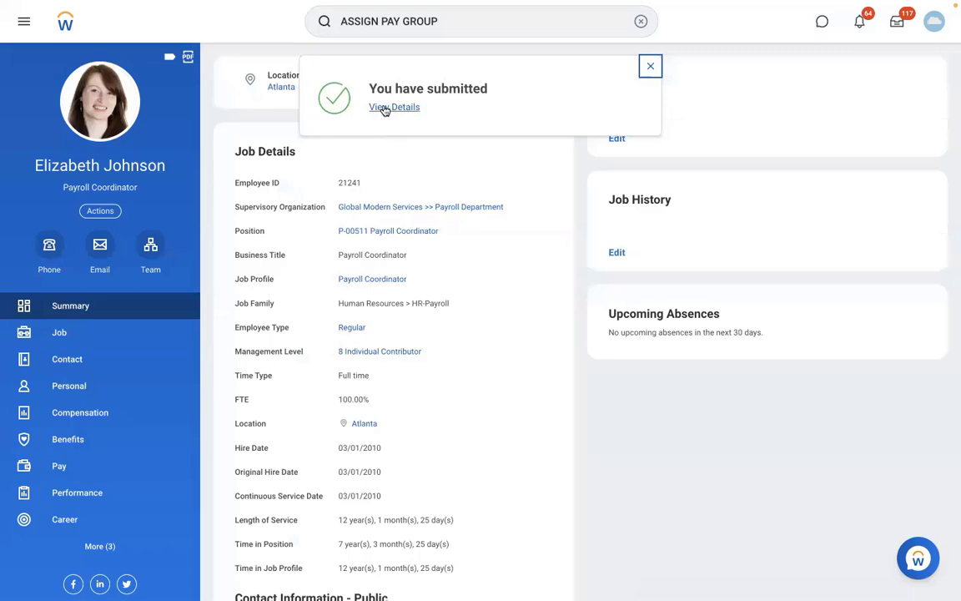
{"action": "left_click", "coordinate": [384, 109]}
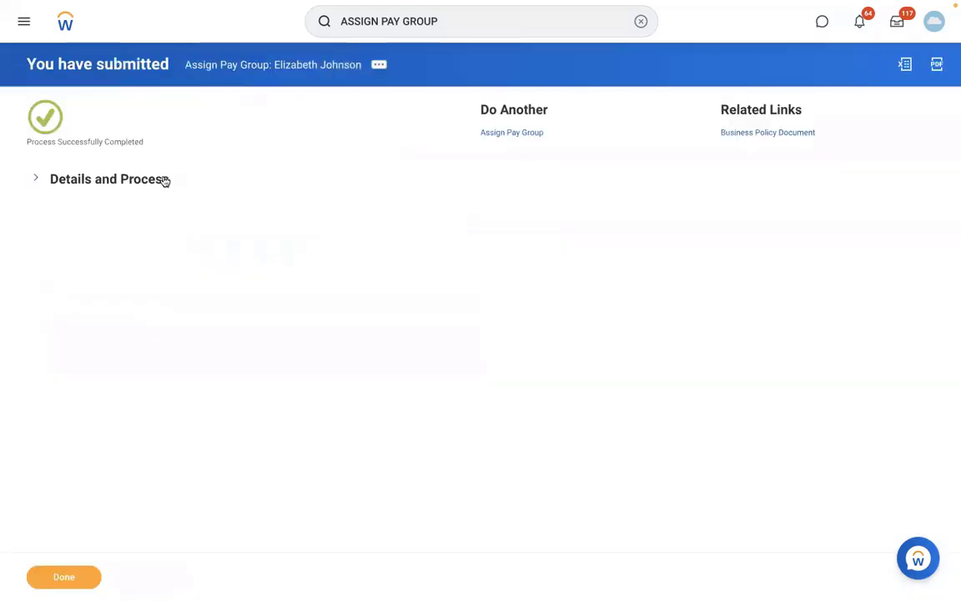
{"action": "left_click", "coordinate": [178, 397]}
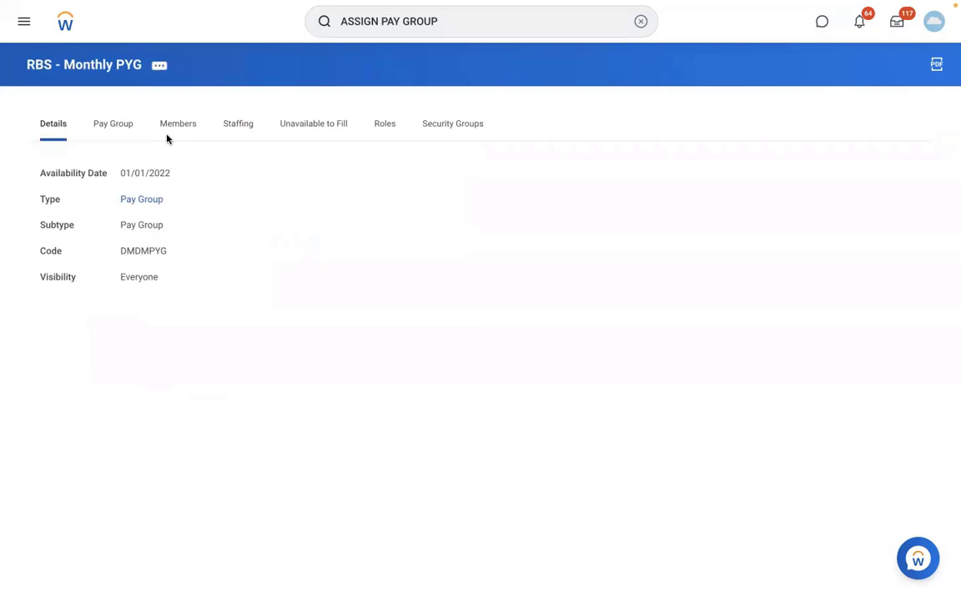
Review RBS - Monthly PYG's two members and open its related actions menu.
{"action": "left_click", "coordinate": [168, 138]}
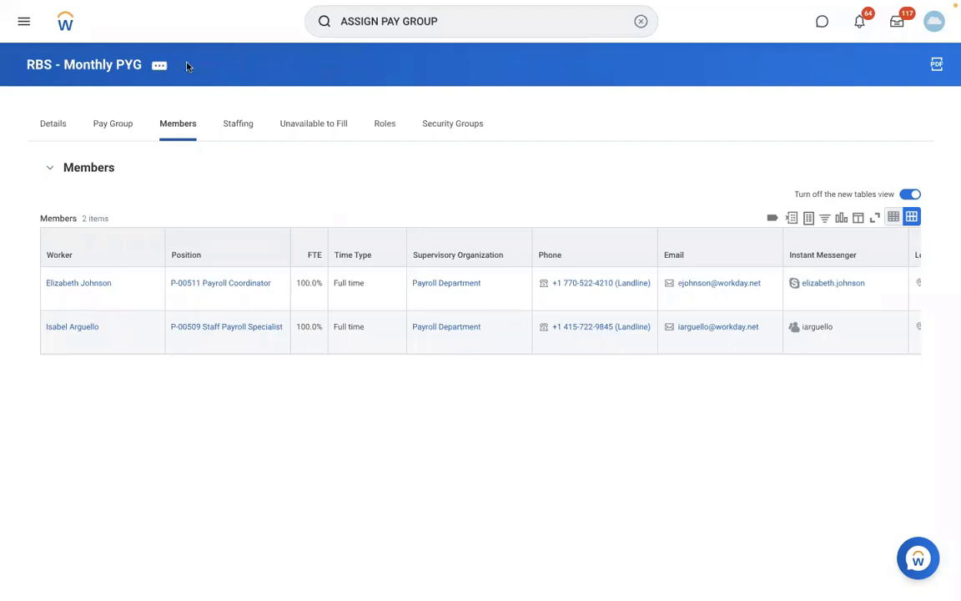
{"action": "left_click", "coordinate": [160, 66]}
{"action": "mouse_move", "coordinate": [269, 135]}
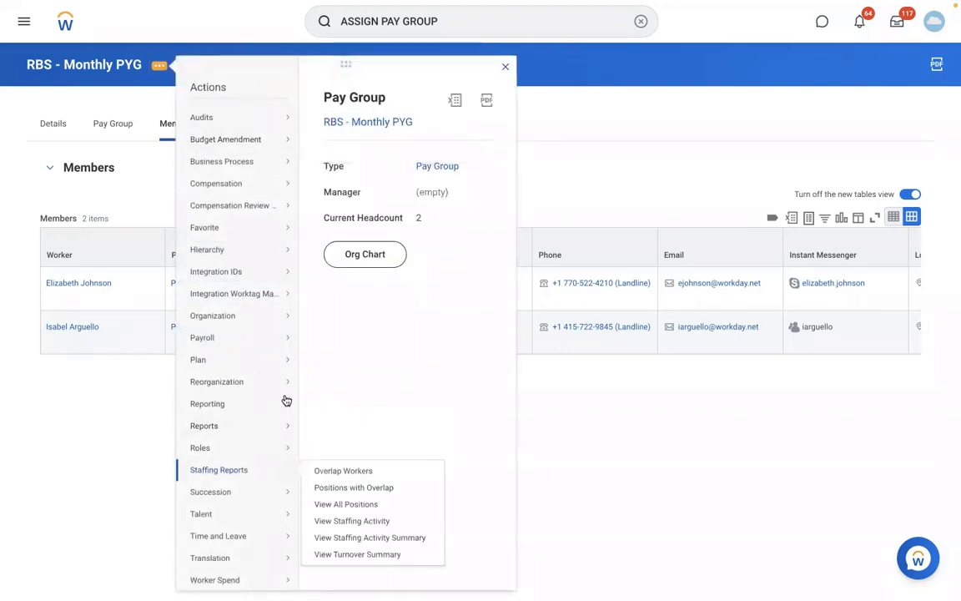
In Edit Organization, add then remove an empty assignment rule row and save unchanged.
{"action": "mouse_move", "coordinate": [242, 320]}
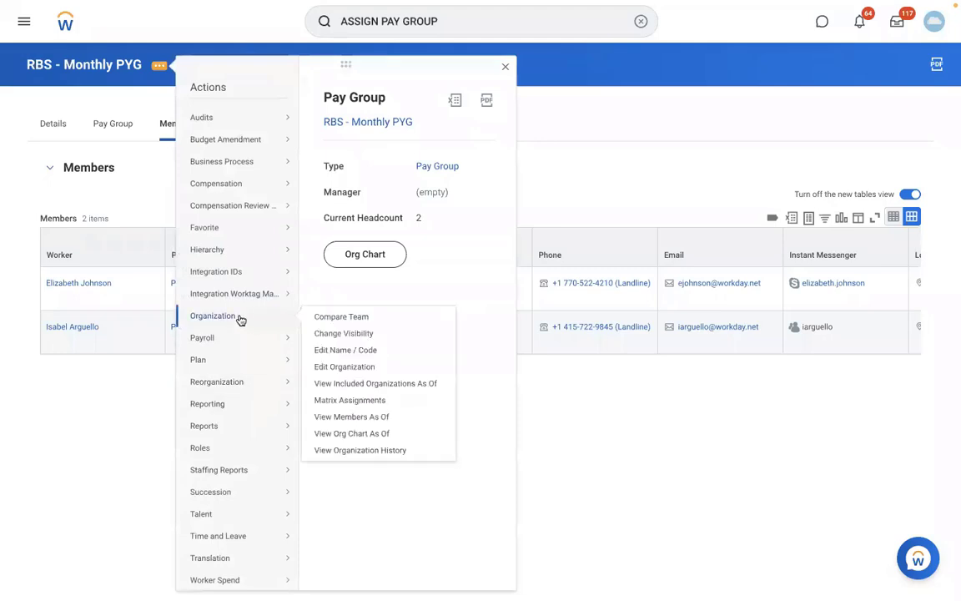
{"action": "left_click", "coordinate": [342, 369]}
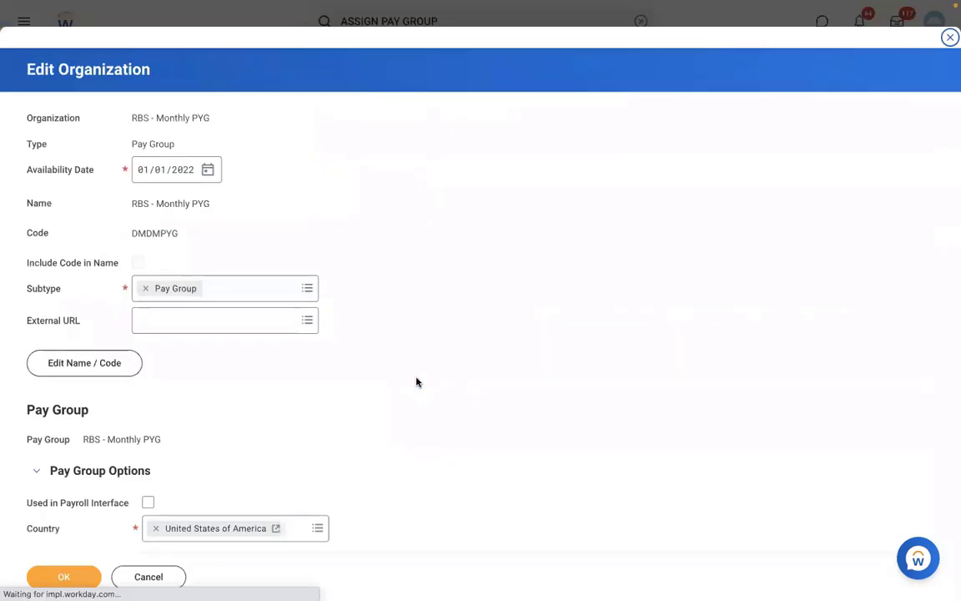
{"action": "scroll", "coordinate": [417, 382], "scroll_direction": "down", "scroll_amount": 5}
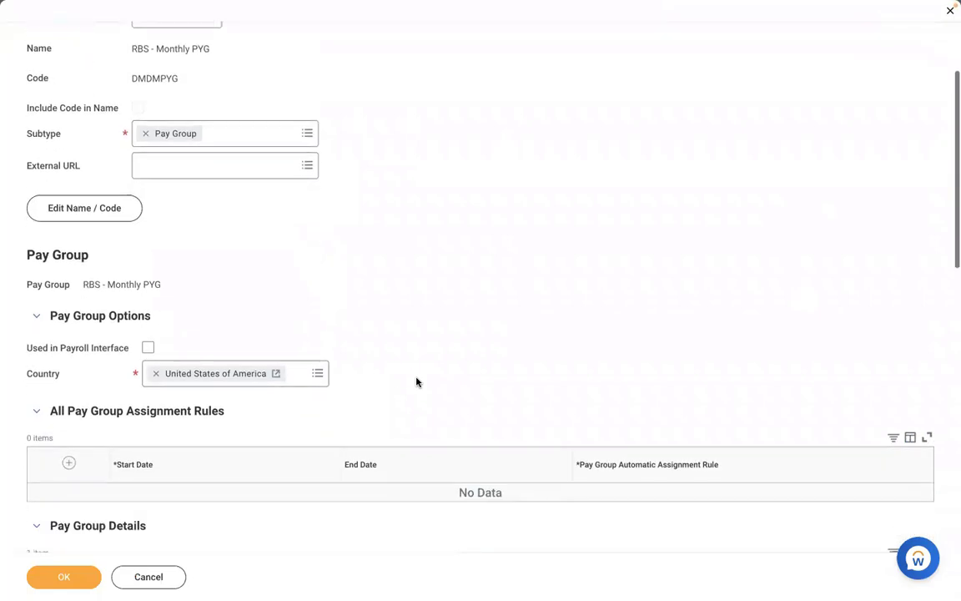
{"action": "scroll", "coordinate": [418, 382], "scroll_direction": "down", "scroll_amount": 1}
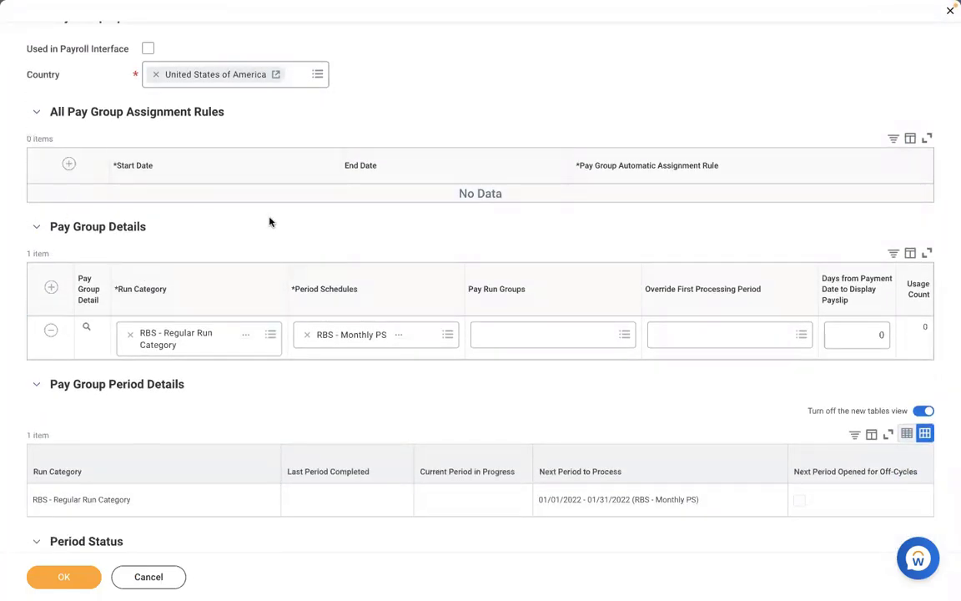
{"action": "left_click", "coordinate": [68, 164]}
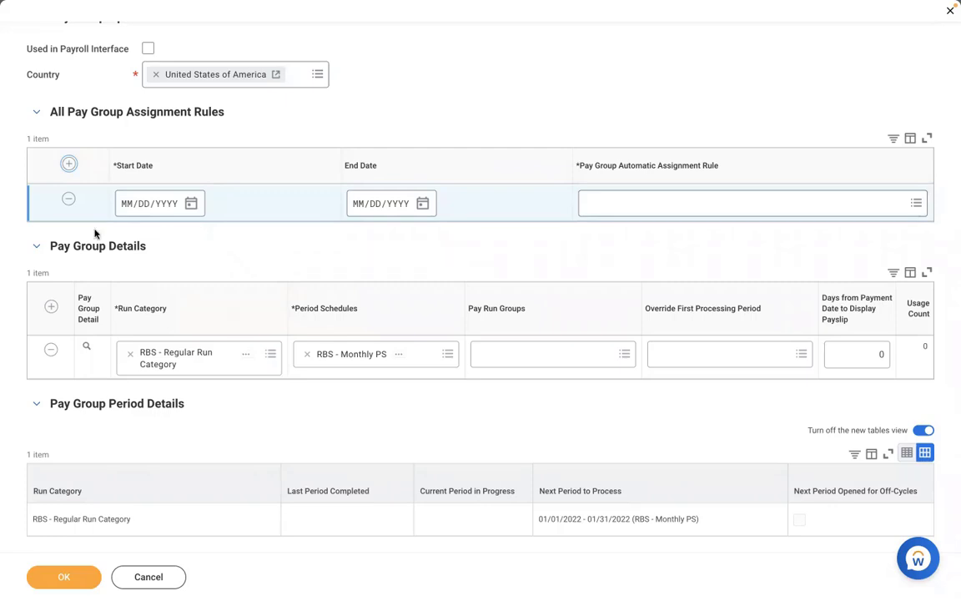
{"action": "left_click", "coordinate": [68, 198]}
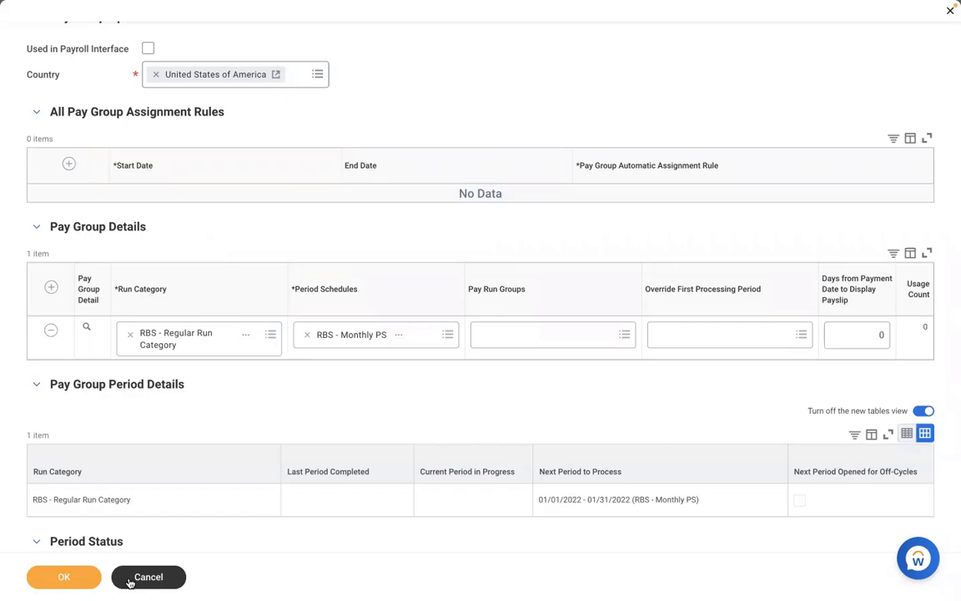
{"action": "left_click", "coordinate": [64, 577]}
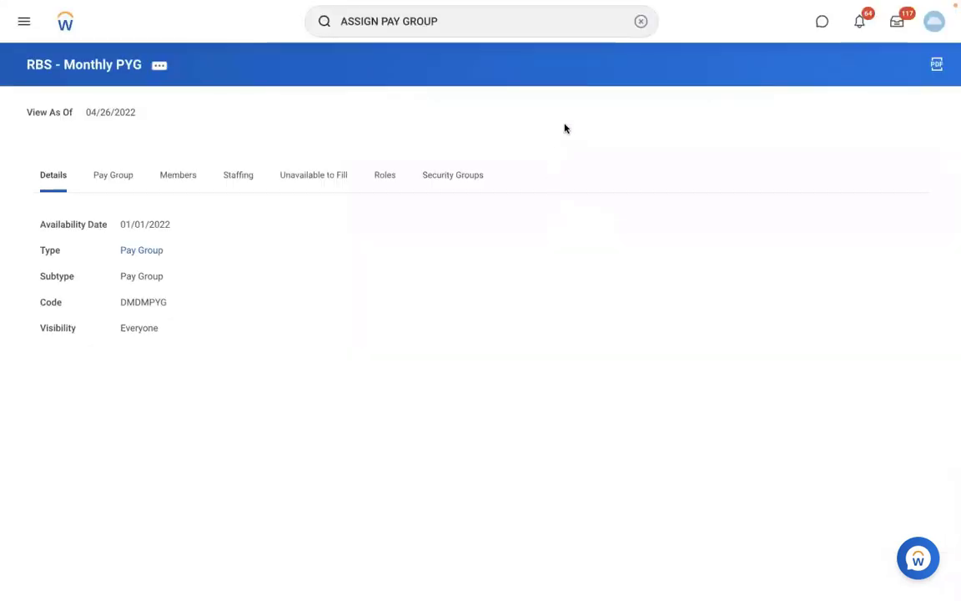
Search 'create sup org', launch Create Supervisory Organization, and open the Reorganization prompt.
{"action": "left_click", "coordinate": [639, 21]}
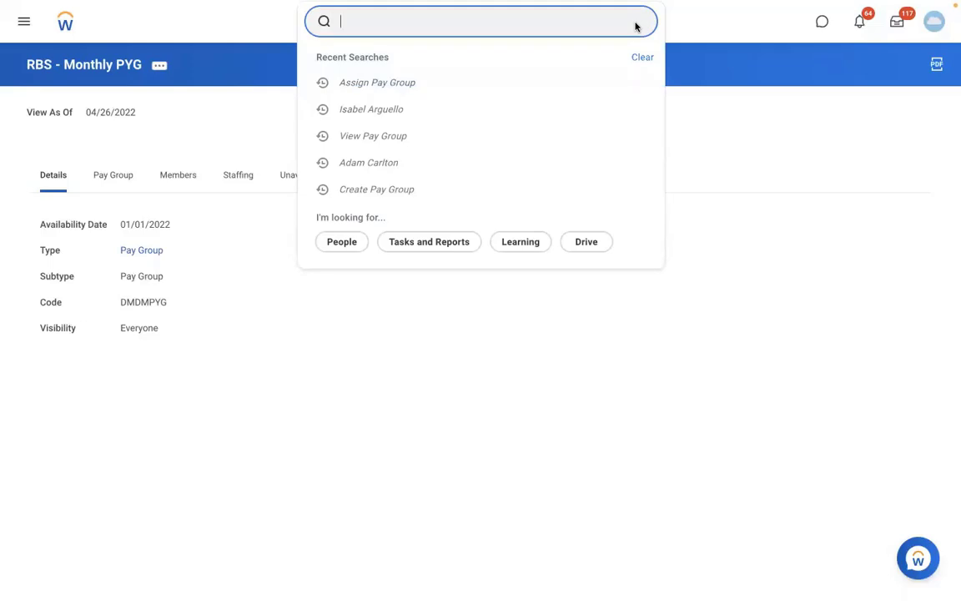
{"action": "type", "text": "create"}
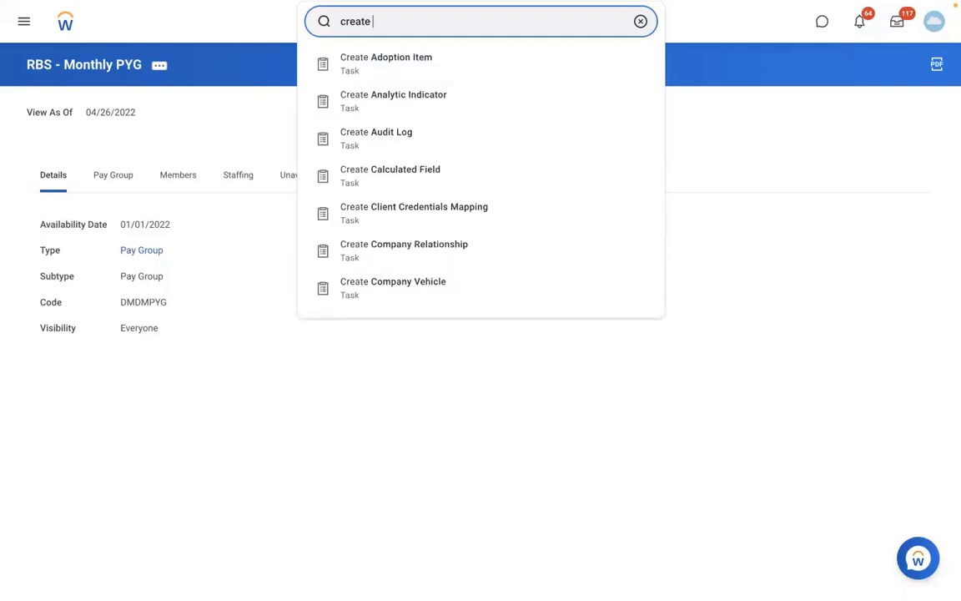
{"action": "key", "text": "BackSpace"}
{"action": "key", "text": "BackSpace"}
{"action": "key", "text": "BackSpace"}
{"action": "key", "text": "BackSpace"}
{"action": "key", "text": "BackSpace"}
{"action": "key", "text": "BackSpace"}
{"action": "key", "text": "BackSpace"}
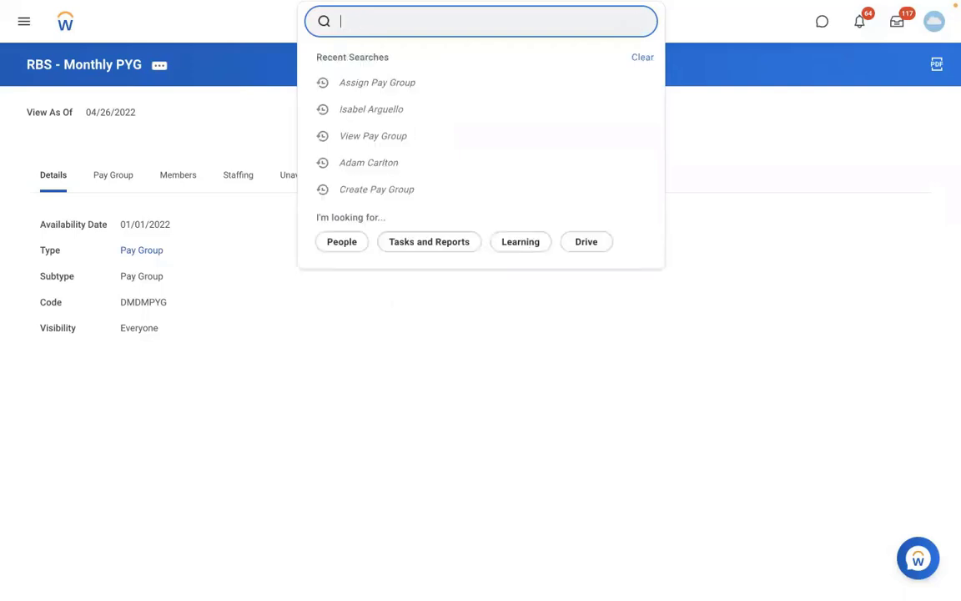
{"action": "type", "text": "create"}
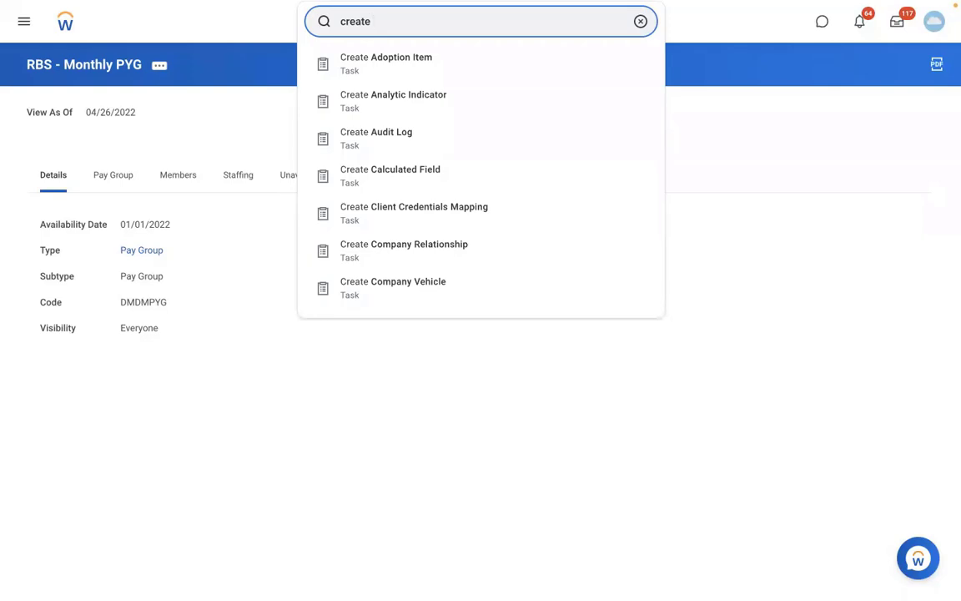
{"action": "type", "text": "sup org:"}
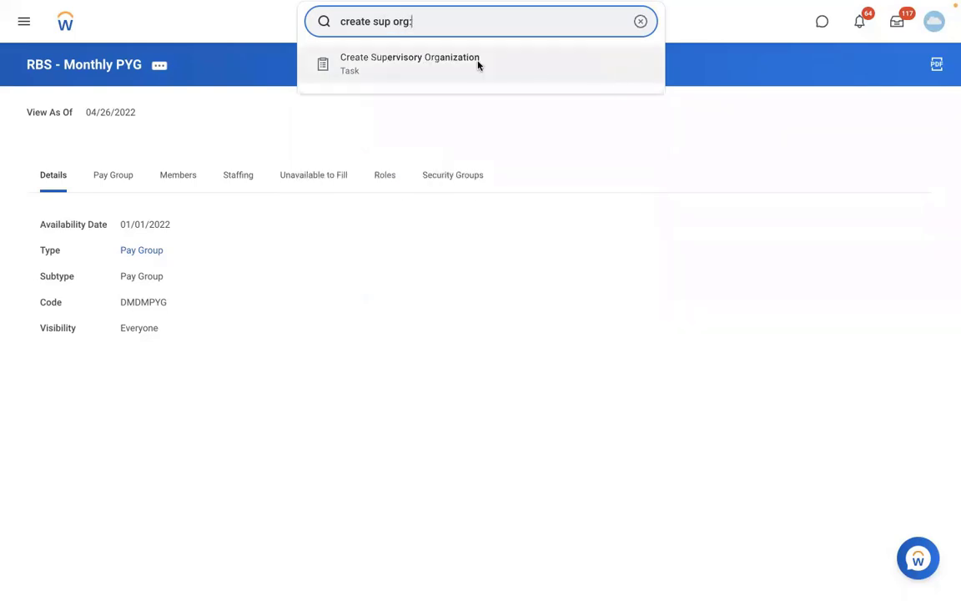
{"action": "left_click", "coordinate": [478, 65]}
{"action": "left_click", "coordinate": [399, 160]}
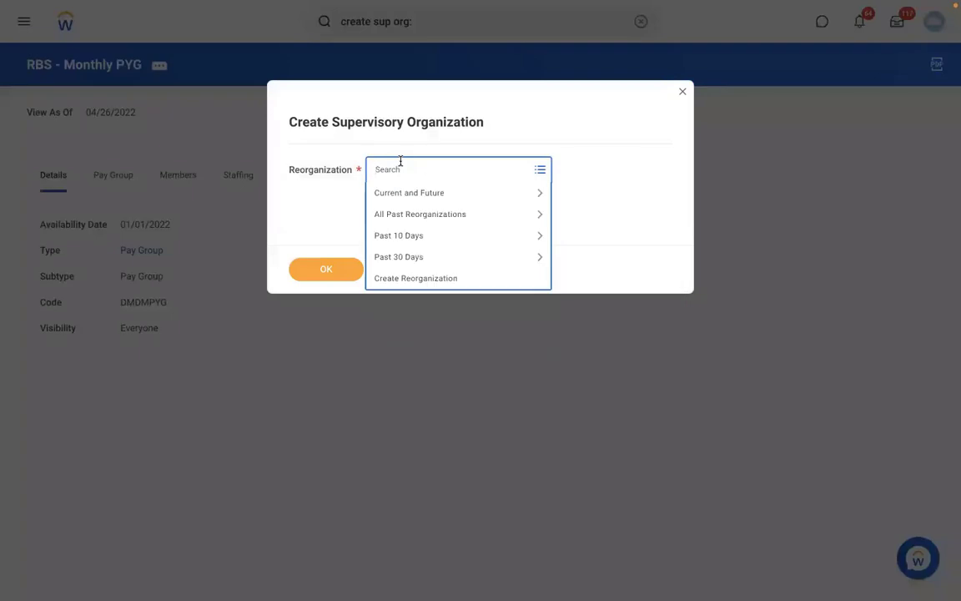
Create reorganization 'RMS - Reorganization' dated 01/01/2022 and confirm it for the new organization.
{"action": "left_click", "coordinate": [398, 278]}
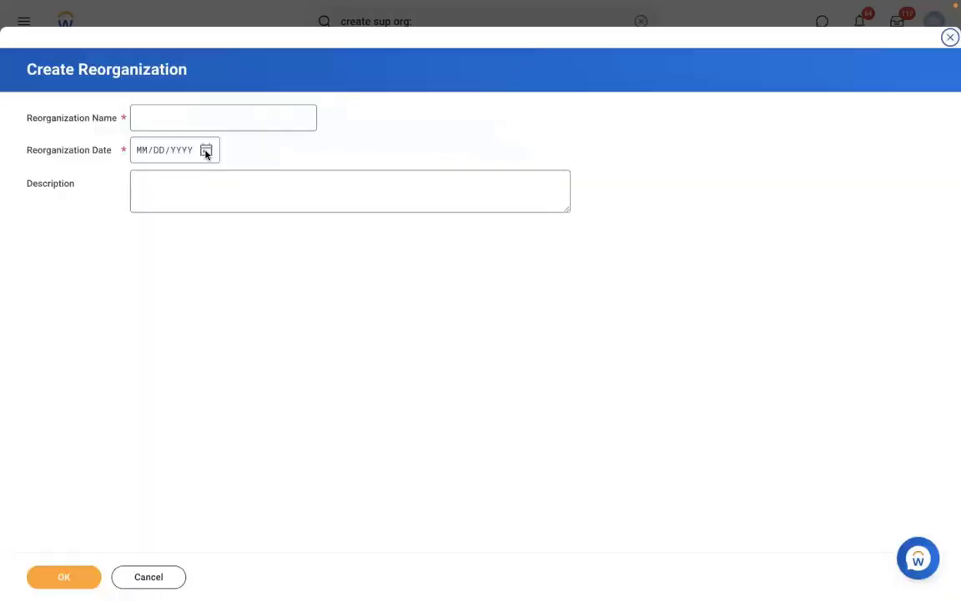
{"action": "left_click", "coordinate": [163, 116]}
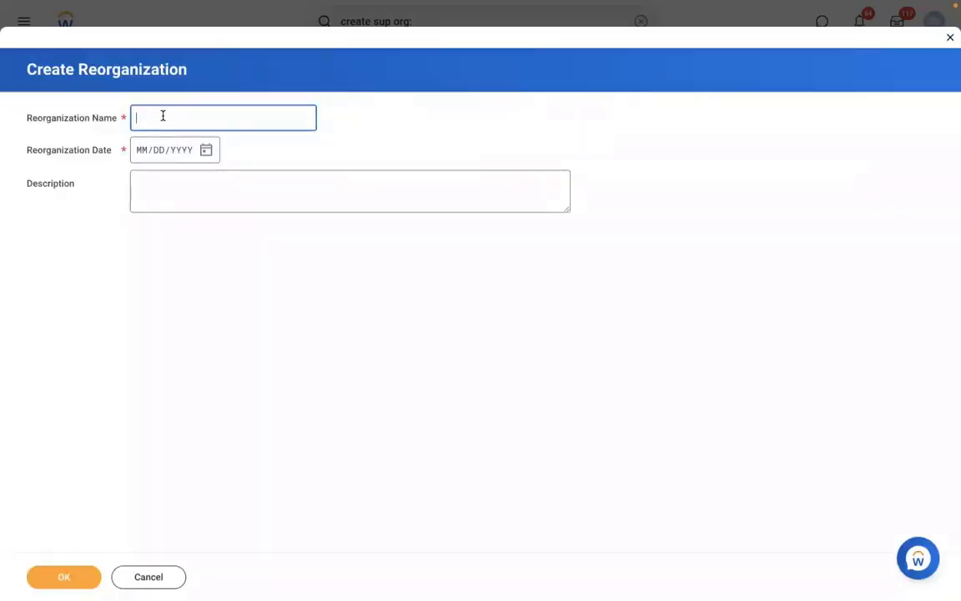
{"action": "type", "text": "RMS - Reorganization"}
{"action": "left_click", "coordinate": [137, 150]}
{"action": "type", "text": "01/01/"}
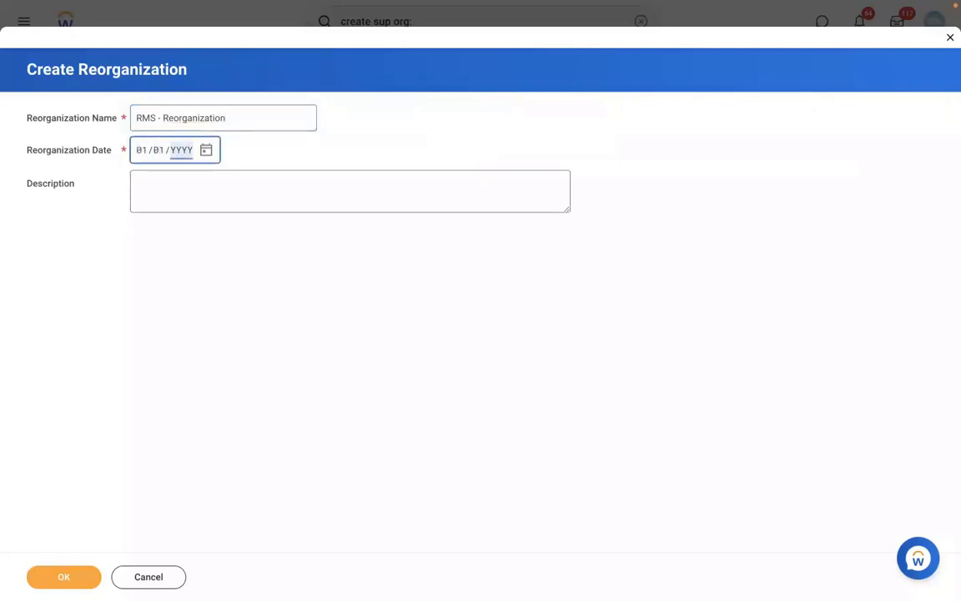
{"action": "type", "text": "2022"}
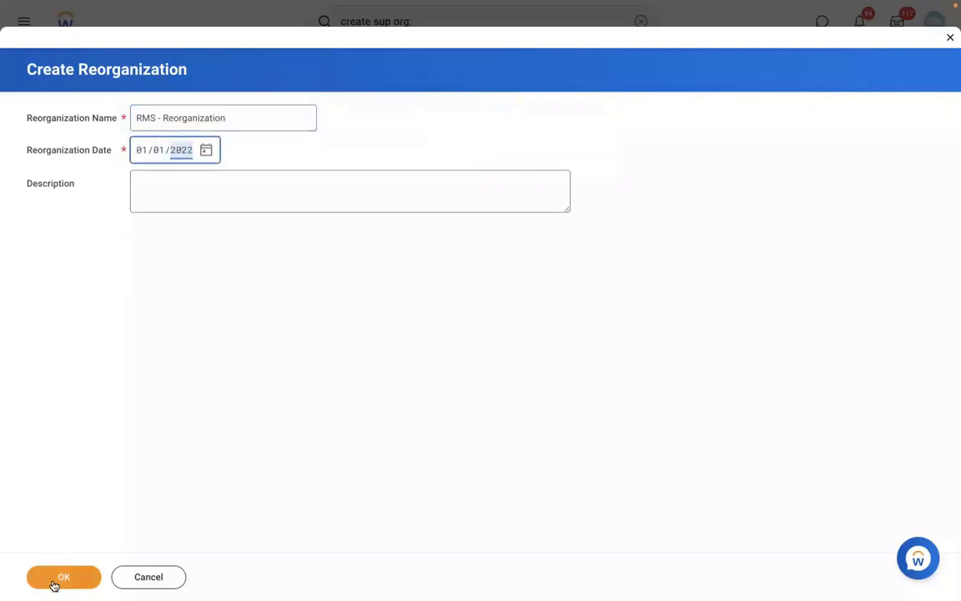
{"action": "left_click", "coordinate": [53, 586]}
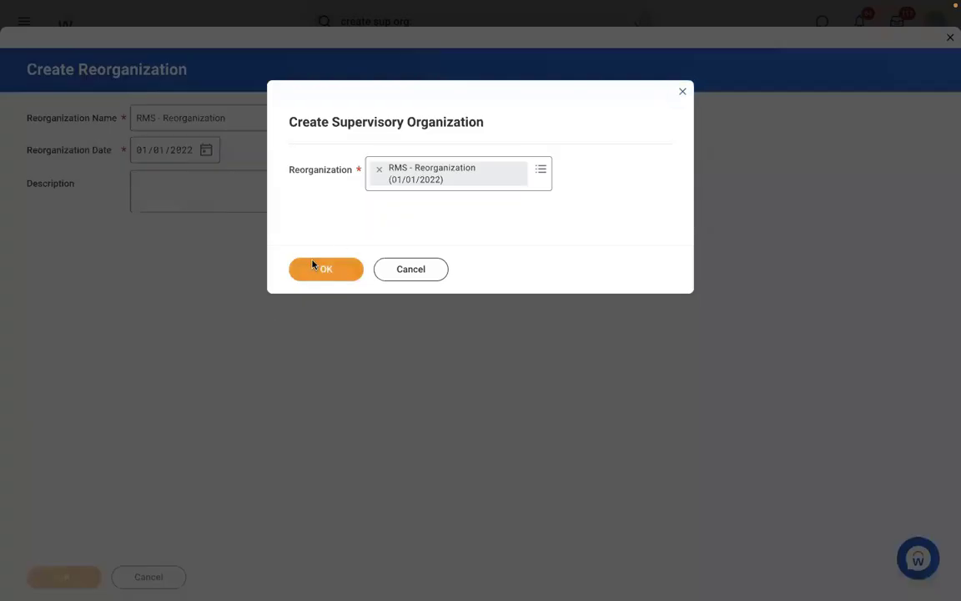
{"action": "left_click", "coordinate": [312, 268]}
Name the organization 'RMS - Manufacturing', give it code RMS 001, and include the manager in the name.
{"action": "left_click", "coordinate": [219, 182]}
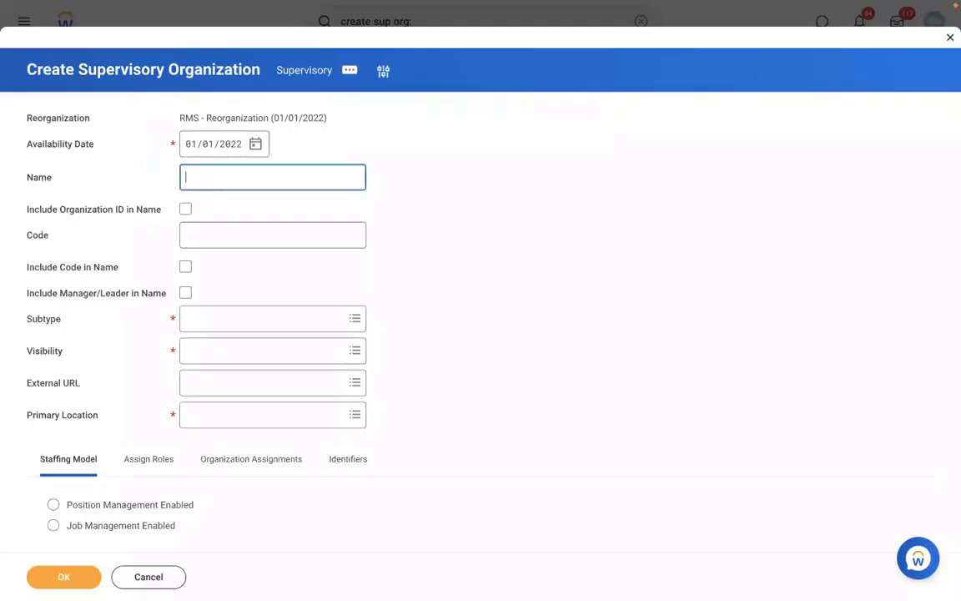
{"action": "type", "text": "RMS - Manufacturing"}
{"action": "left_click", "coordinate": [205, 233]}
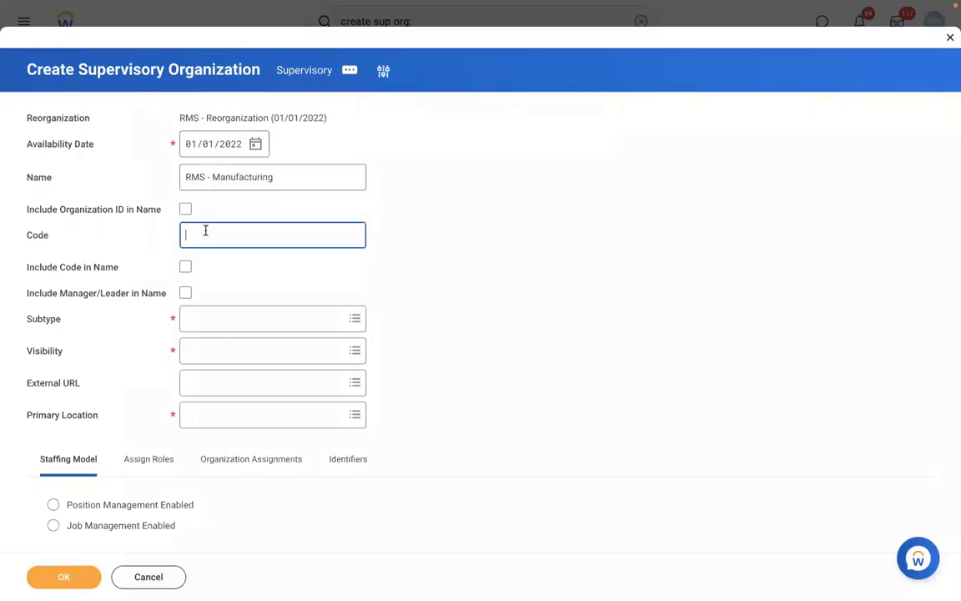
{"action": "type", "text": "RMS 001"}
{"action": "left_click", "coordinate": [186, 293]}
Set subtype Division, visibility Everyone, location New York, enable Position Management, and submit.
{"action": "left_click", "coordinate": [237, 325]}
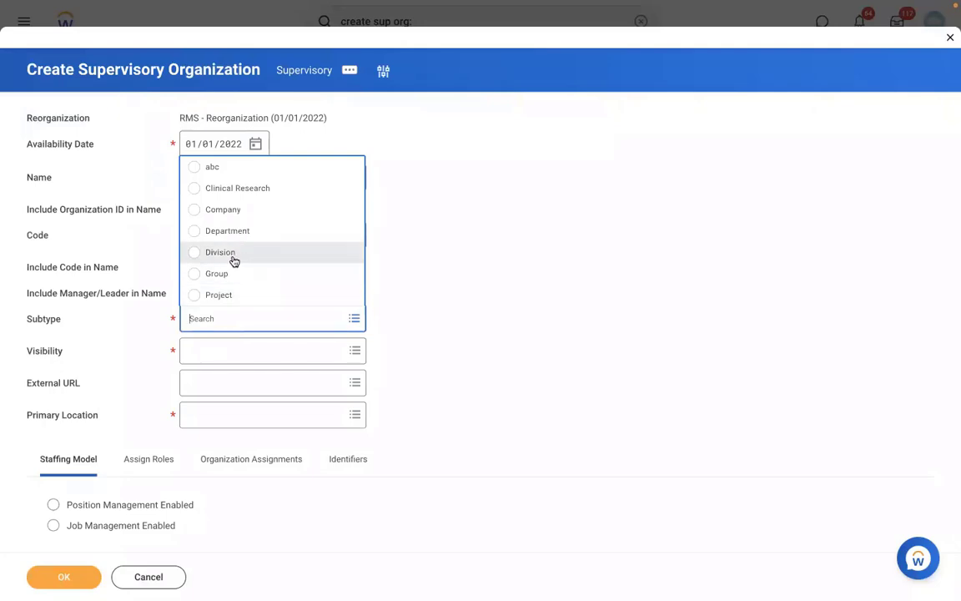
{"action": "left_click", "coordinate": [216, 253]}
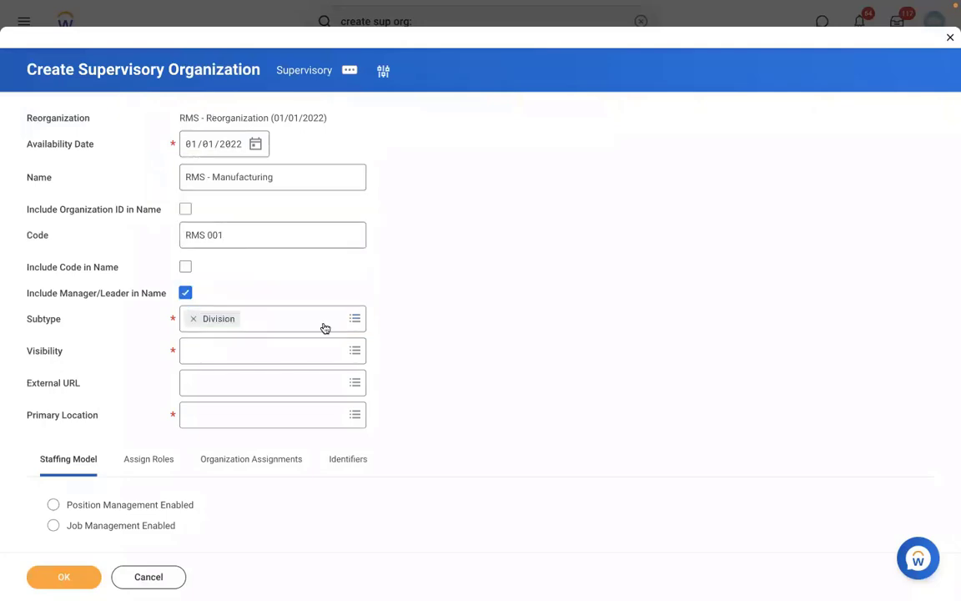
{"action": "left_click", "coordinate": [195, 352]}
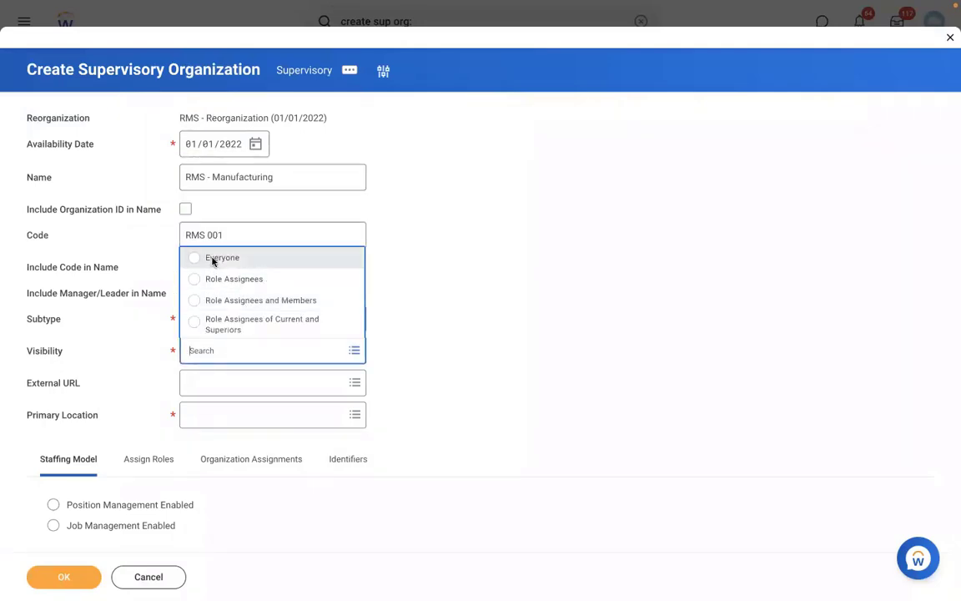
{"action": "left_click", "coordinate": [206, 256]}
{"action": "left_click", "coordinate": [218, 414]}
{"action": "type", "text": "NEW YORK"}
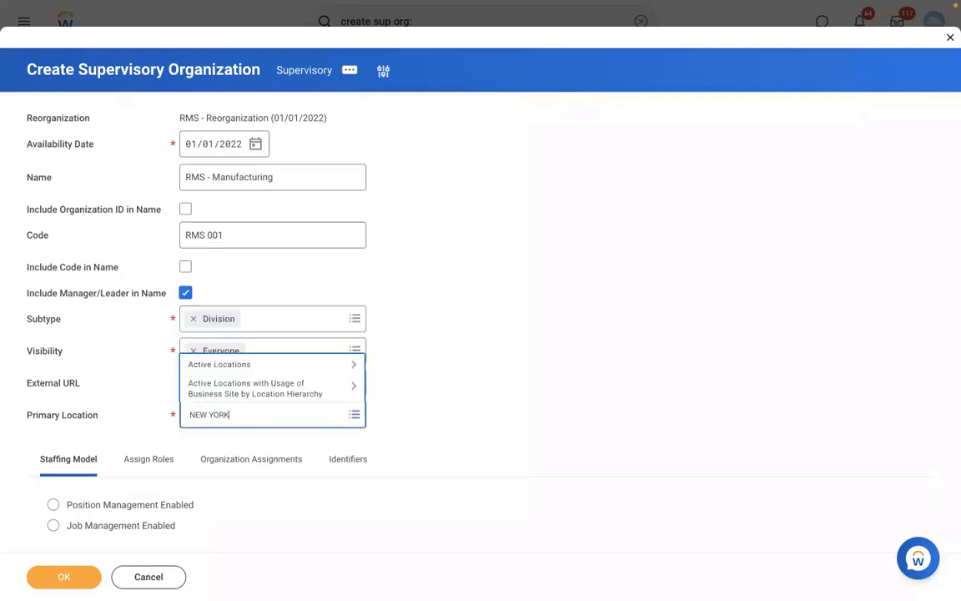
{"action": "key", "text": "Return"}
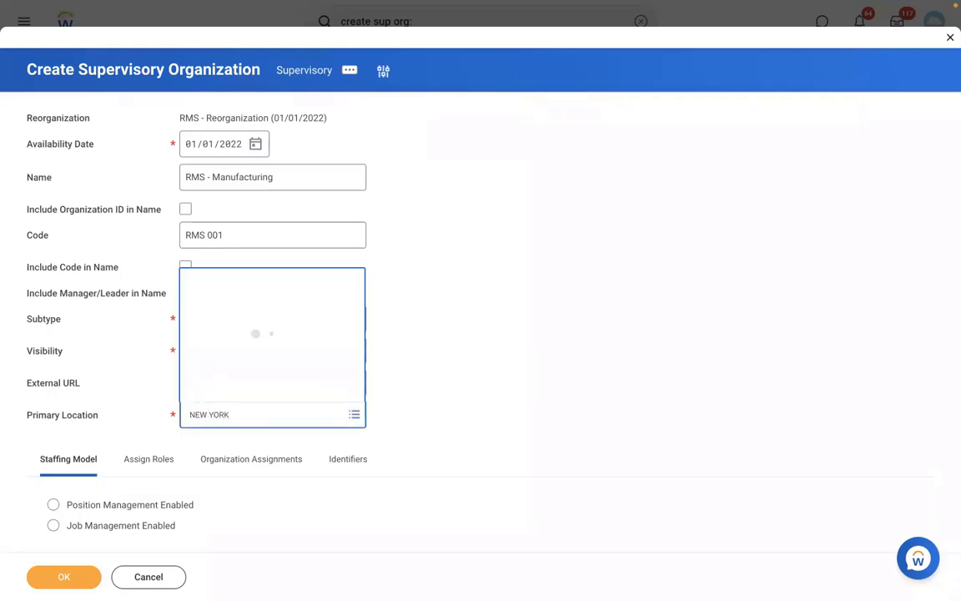
{"action": "left_click", "coordinate": [203, 222]}
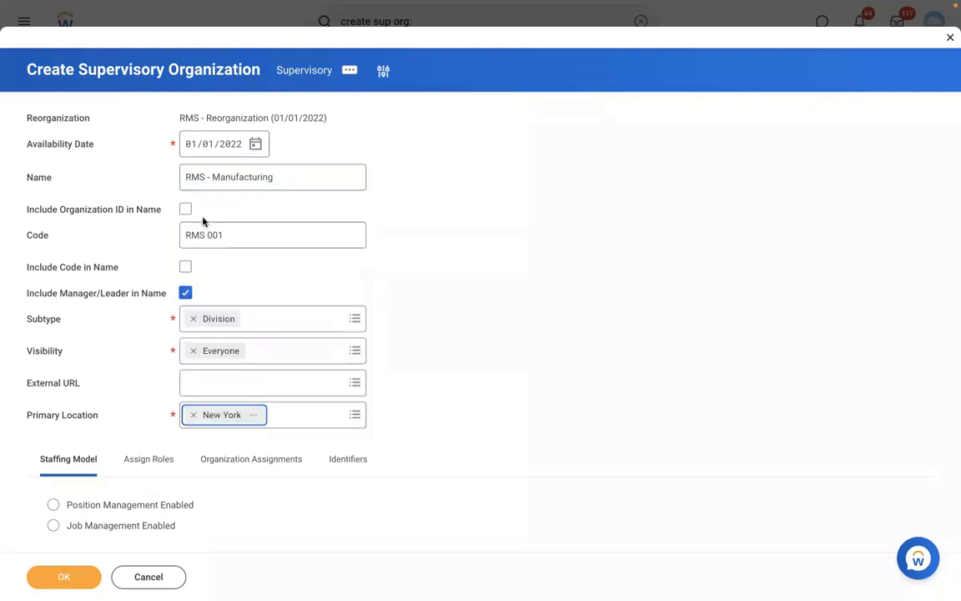
{"action": "left_click", "coordinate": [90, 505]}
{"action": "left_click", "coordinate": [70, 581]}
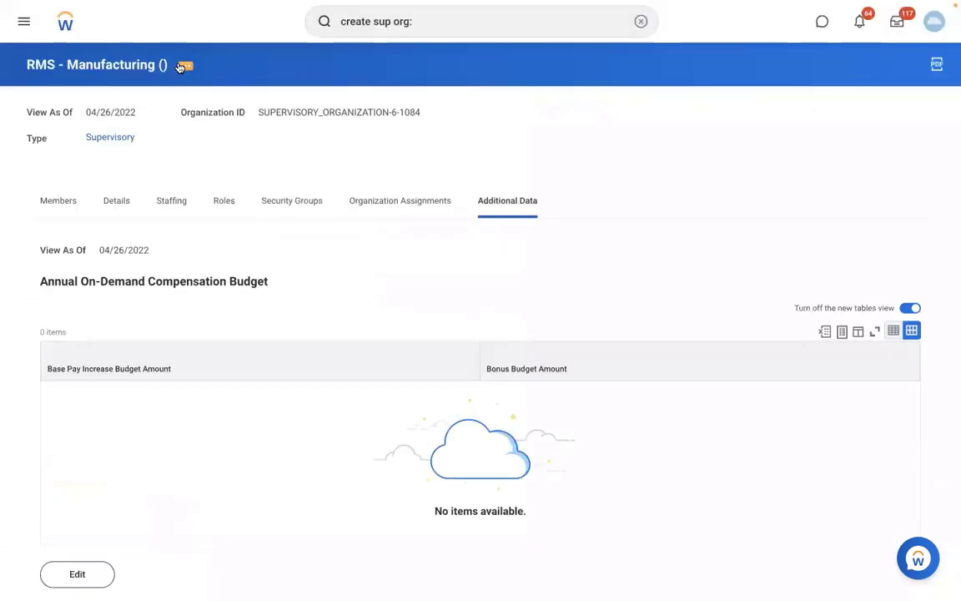
Add a Create Position business process definition to RMS - Manufacturing via its Business Process actions.
{"action": "left_click", "coordinate": [182, 66]}
{"action": "mouse_move", "coordinate": [257, 149]}
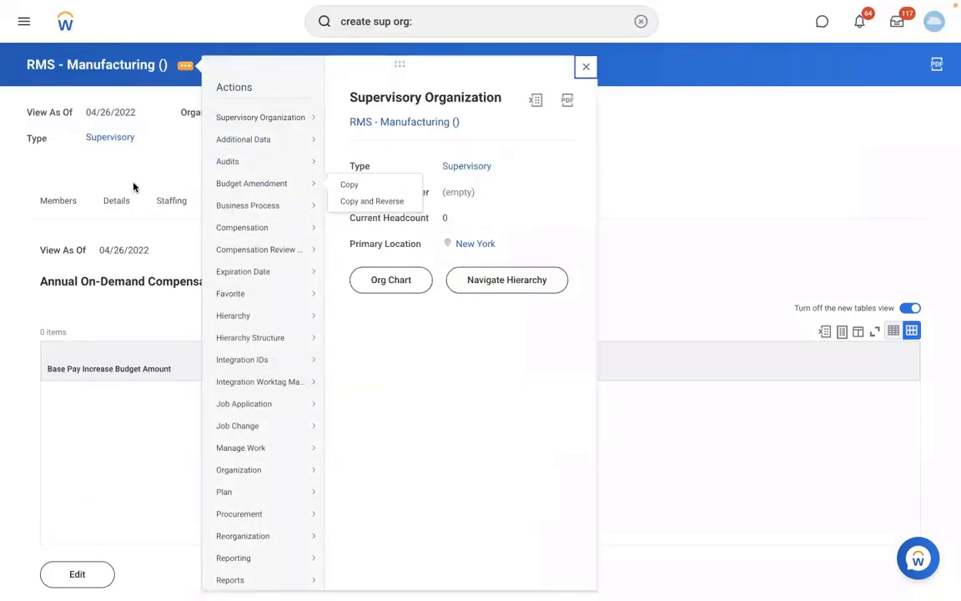
{"action": "mouse_move", "coordinate": [269, 103]}
{"action": "mouse_move", "coordinate": [275, 205]}
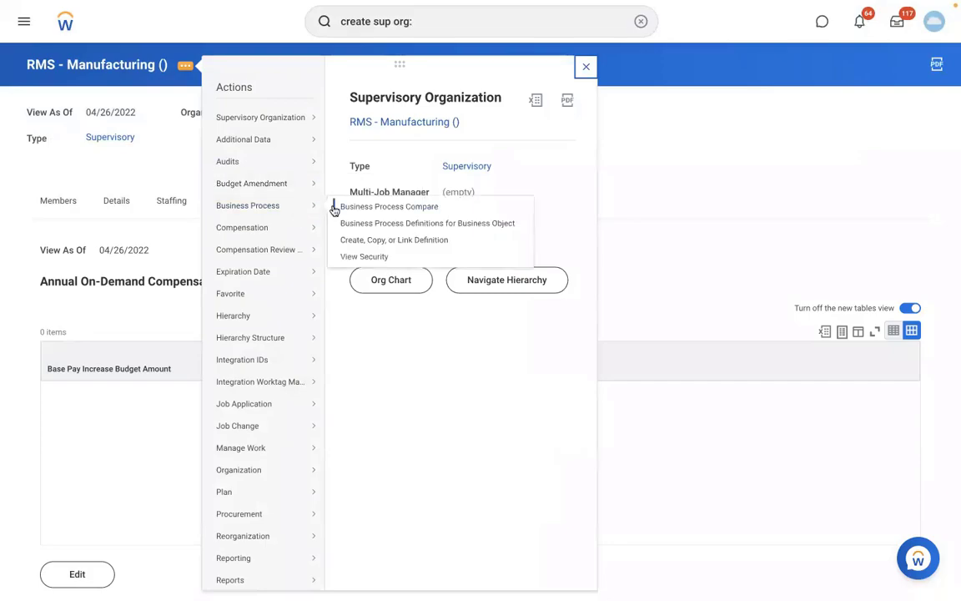
{"action": "left_click", "coordinate": [370, 242]}
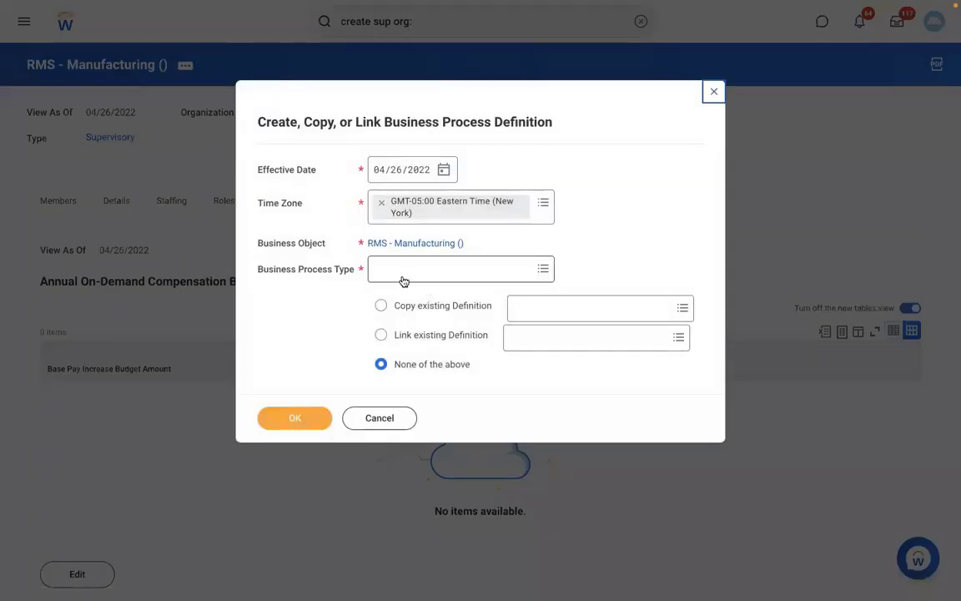
{"action": "left_click", "coordinate": [402, 274]}
{"action": "type", "text": "CREATE "}
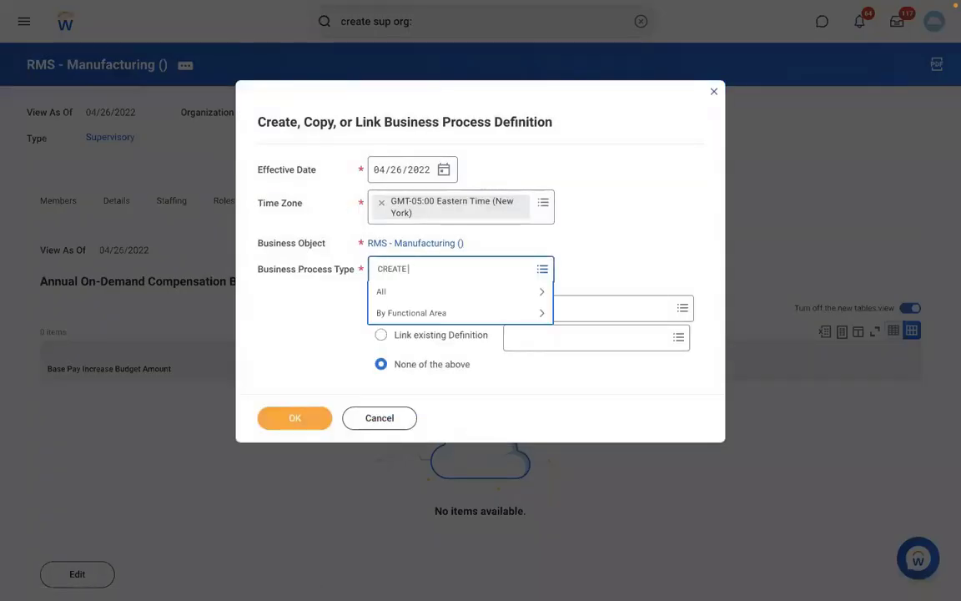
{"action": "type", "text": "POSITION"}
{"action": "key", "text": "Return"}
{"action": "left_click", "coordinate": [300, 423]}
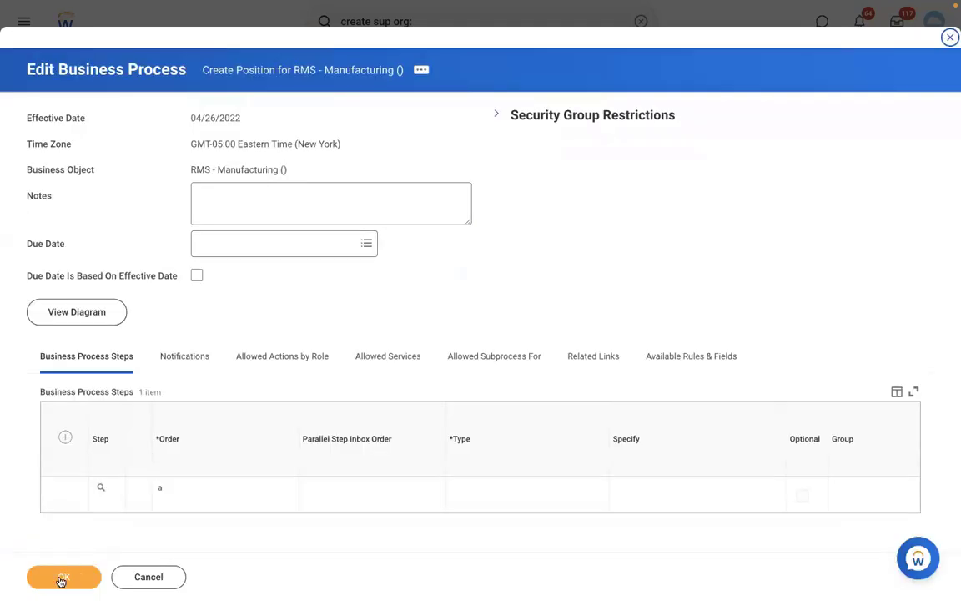
{"action": "left_click", "coordinate": [60, 578]}
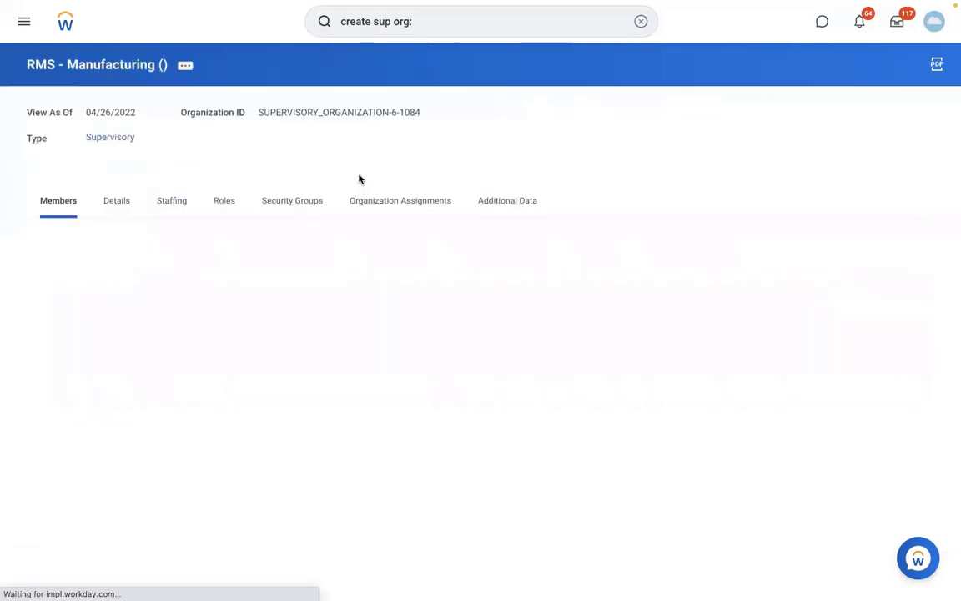
Check the Staffing tab shows Position Management, then clear the search box.
{"action": "left_click", "coordinate": [176, 200]}
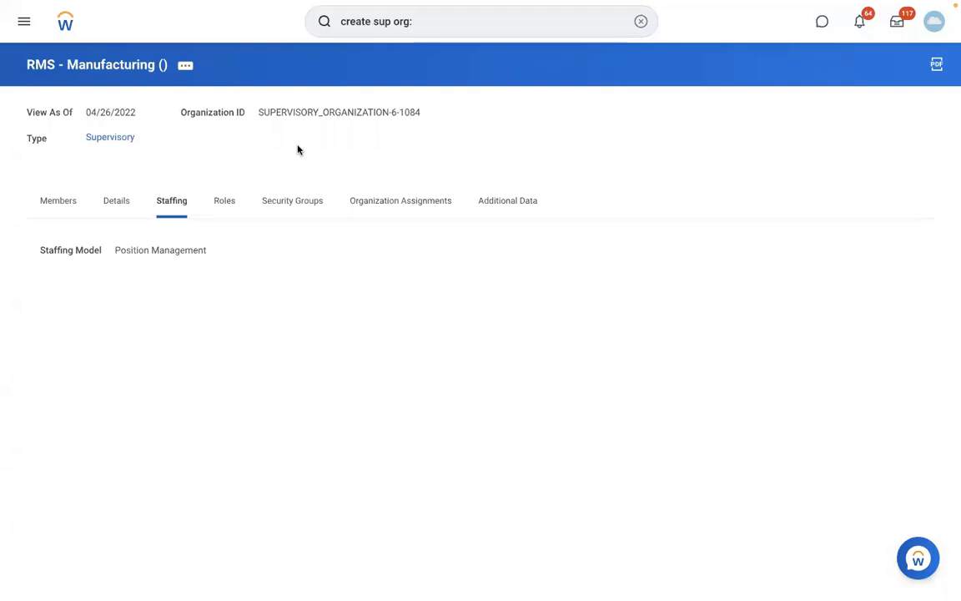
{"action": "left_click", "coordinate": [641, 22]}
Start a pay group auto-assignment rule described 'RBS - APYG Automatic Assignment rule' and add a second condition row.
{"action": "type", "text": "CREA"}
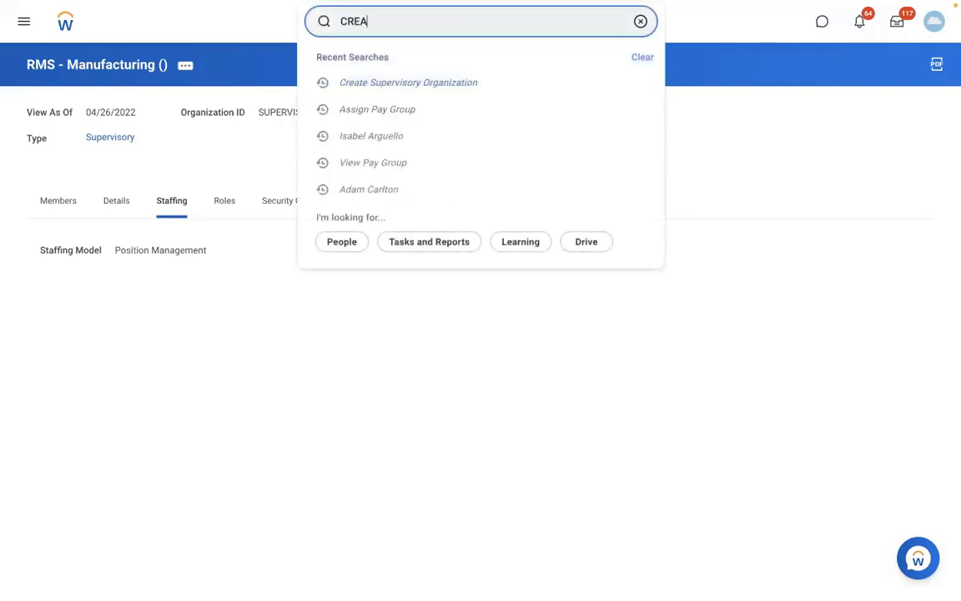
{"action": "type", "text": "TE PAY GROUP AUTO "}
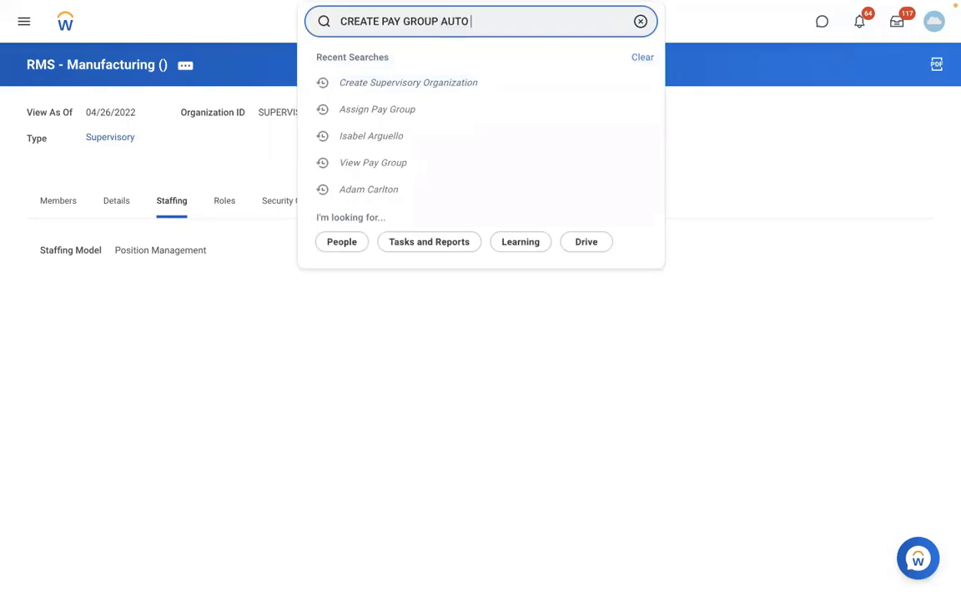
{"action": "type", "text": "RULE"}
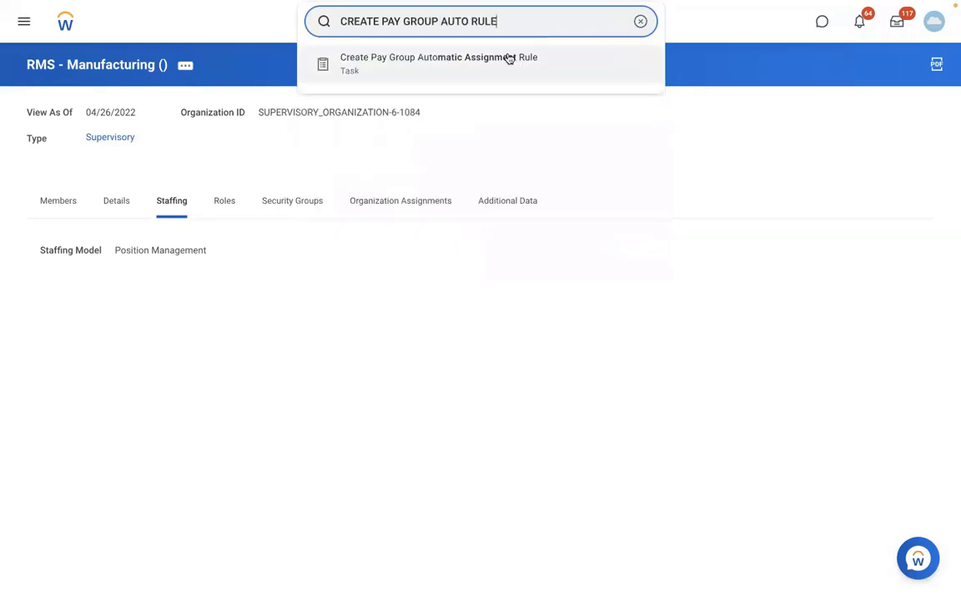
{"action": "left_click", "coordinate": [509, 58]}
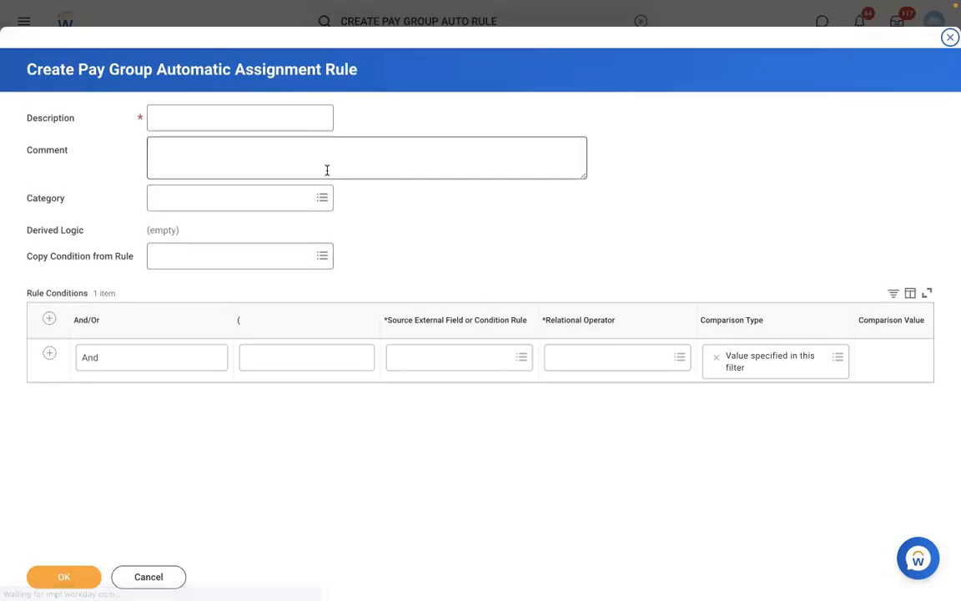
{"action": "left_click", "coordinate": [211, 124]}
{"action": "type", "text": "RB"}
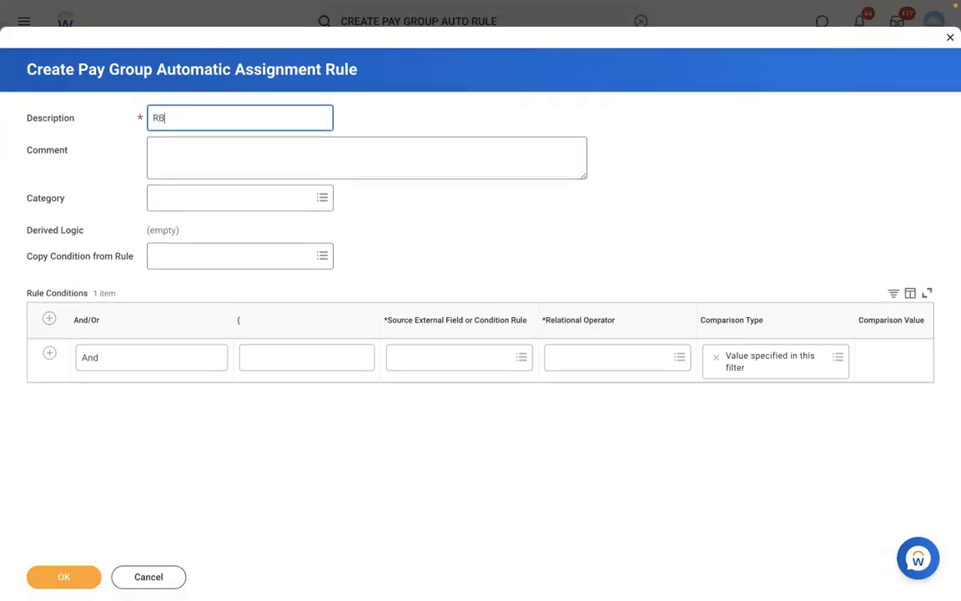
{"action": "type", "text": "S - A"}
{"action": "type", "text": "PYG "}
{"action": "type", "text": "Automa"}
{"action": "type", "text": "tic A"}
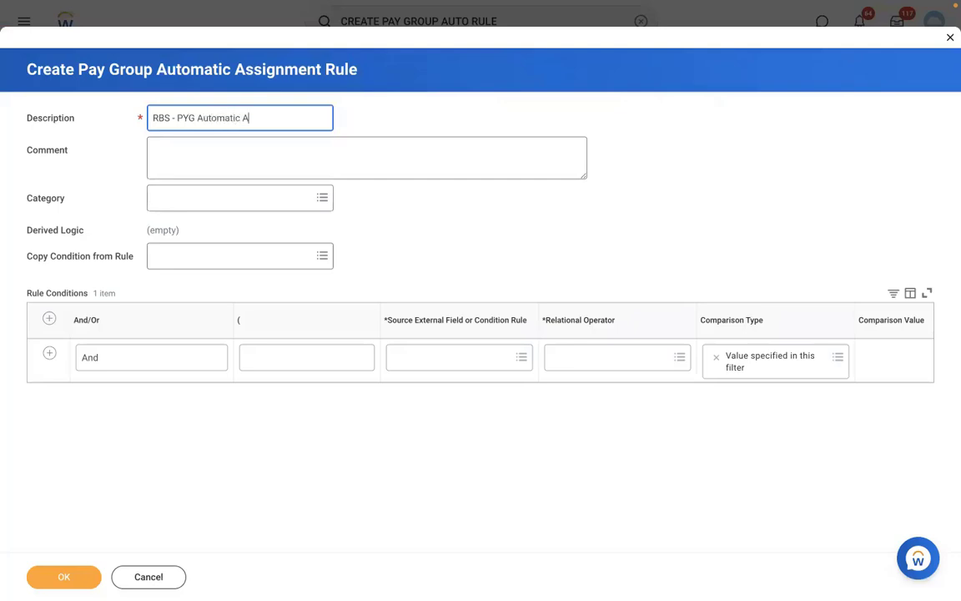
{"action": "type", "text": "ssignment rule"}
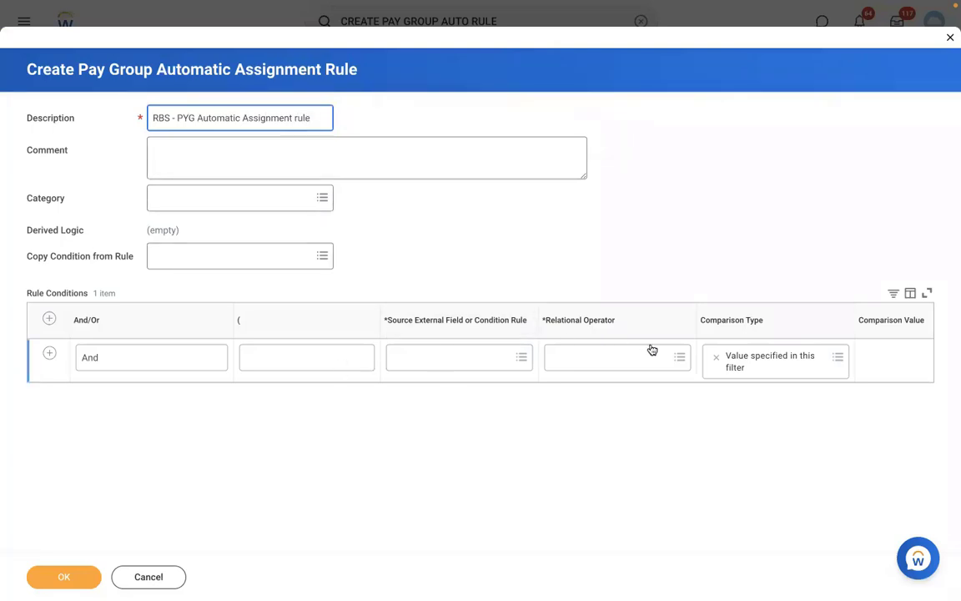
{"action": "left_click", "coordinate": [418, 360]}
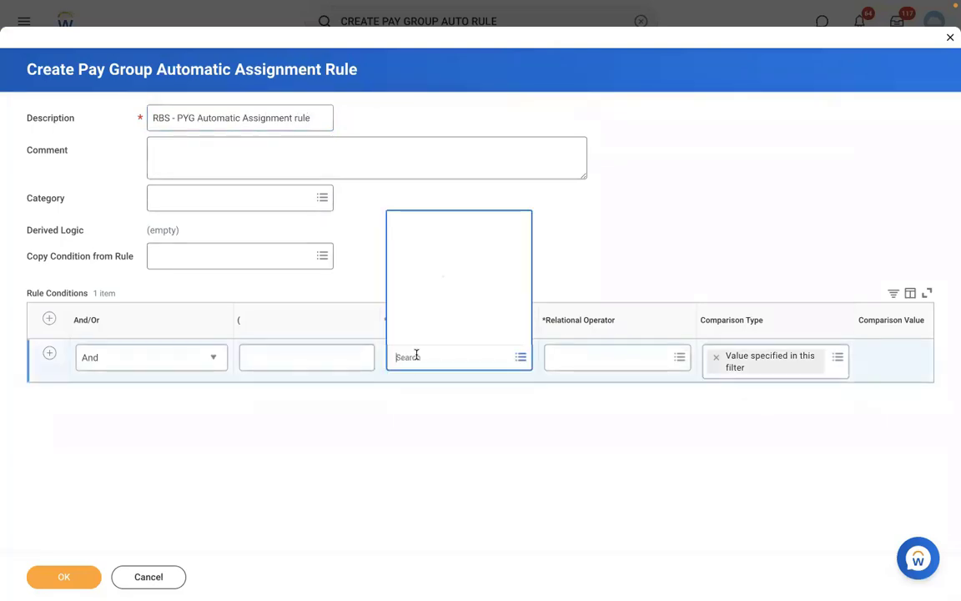
{"action": "left_click", "coordinate": [623, 220]}
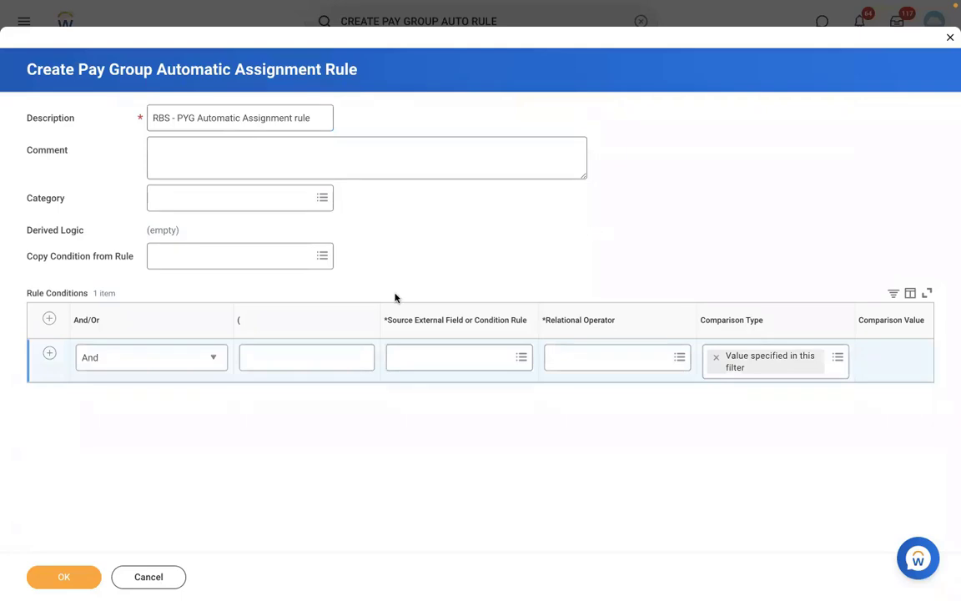
{"action": "left_click", "coordinate": [48, 354]}
Make the first condition Supervisory Organization for Worker in the selection list RMS - Manufacturing.
{"action": "left_click", "coordinate": [418, 355]}
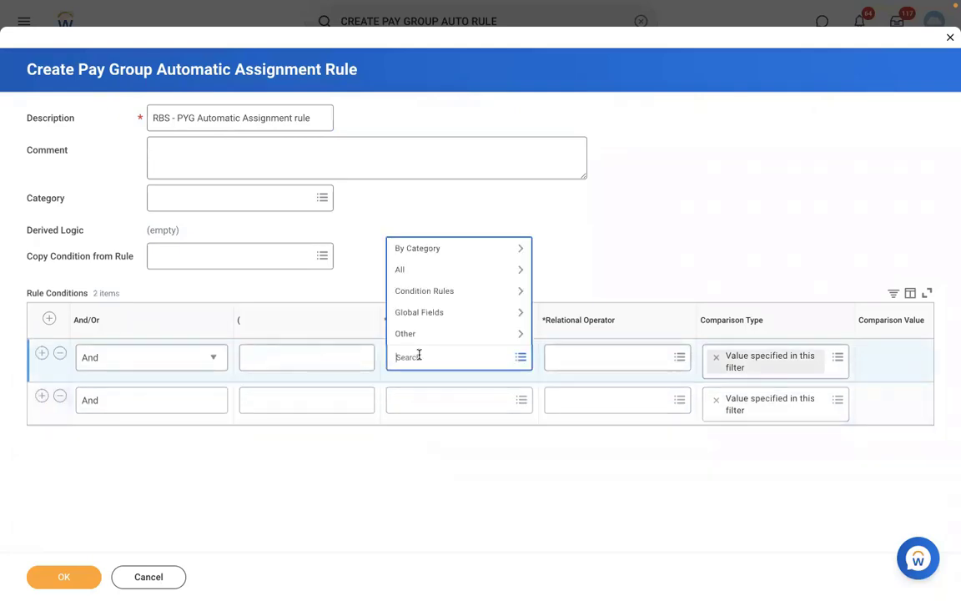
{"action": "type", "text": "supervisory org"}
{"action": "key", "text": "Return"}
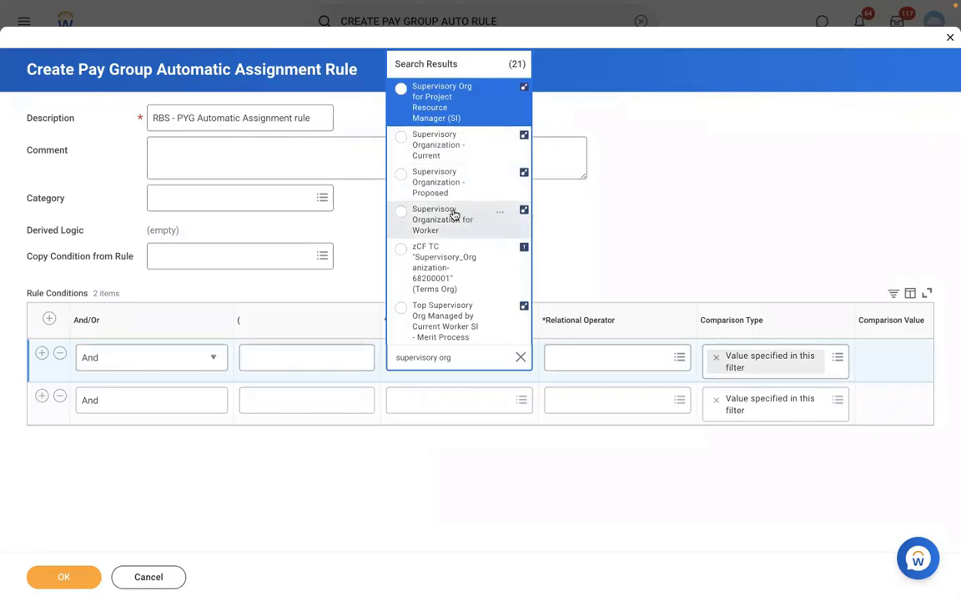
{"action": "left_click", "coordinate": [453, 215]}
{"action": "left_click", "coordinate": [602, 357]}
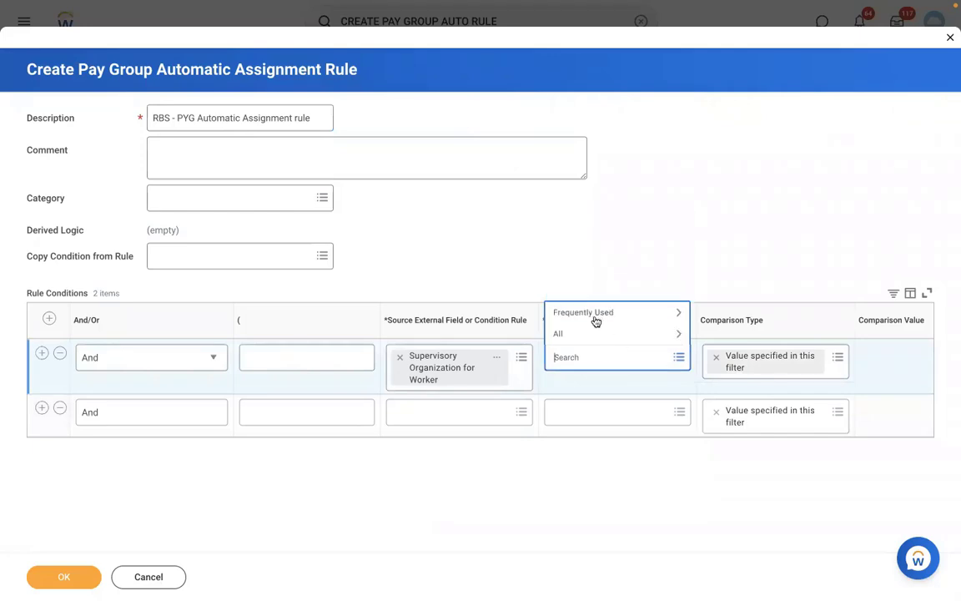
{"action": "left_click", "coordinate": [591, 316]}
{"action": "left_click", "coordinate": [588, 269]}
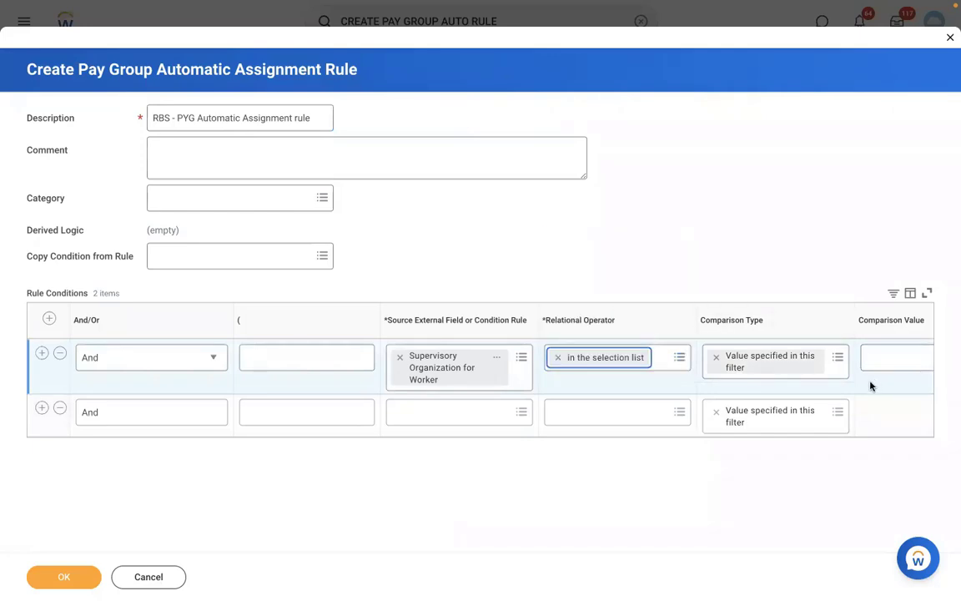
{"action": "scroll", "coordinate": [870, 385], "scroll_direction": "right", "scroll_amount": 5}
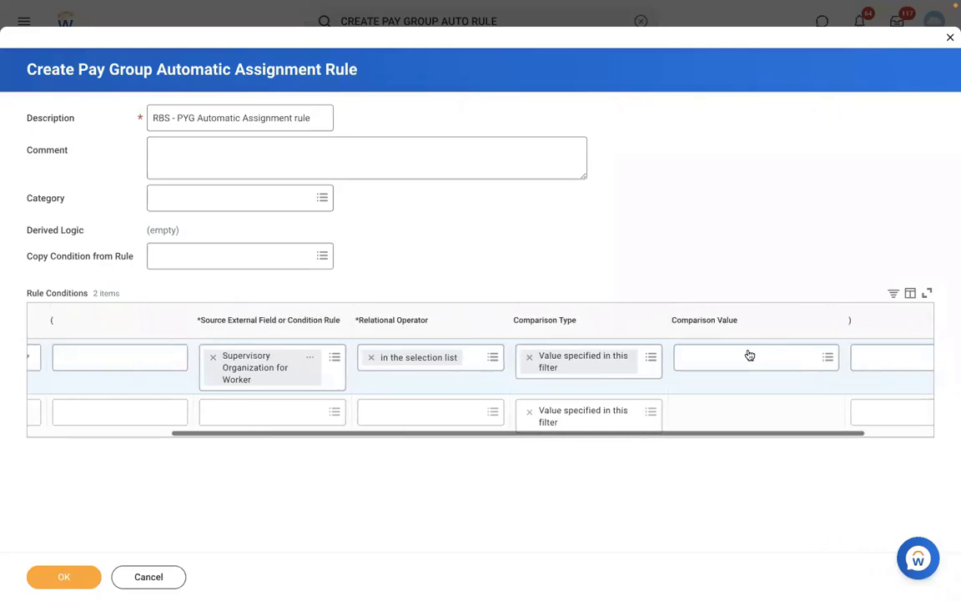
{"action": "left_click", "coordinate": [749, 356]}
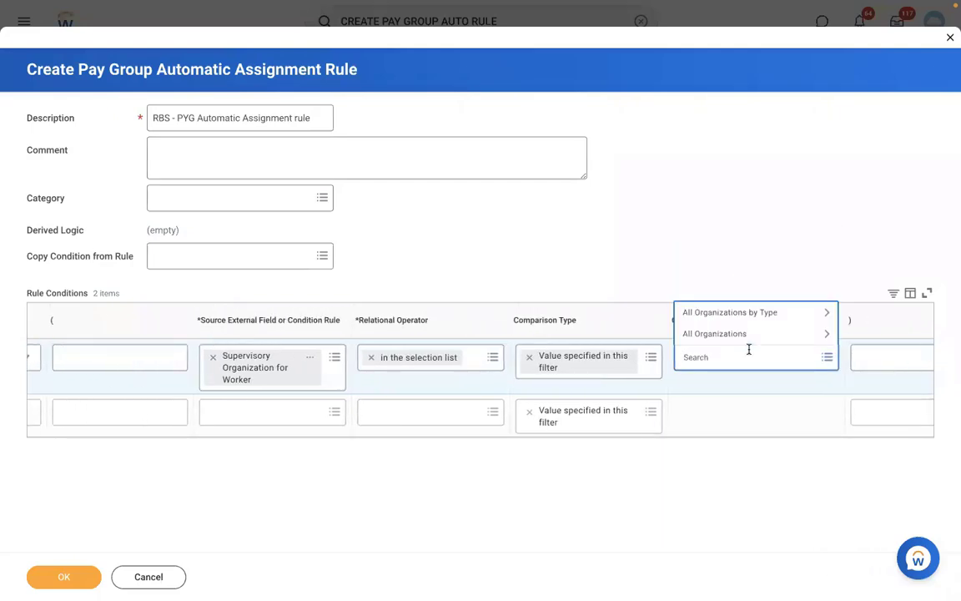
{"action": "type", "text": "rms"}
{"action": "key", "text": "Return"}
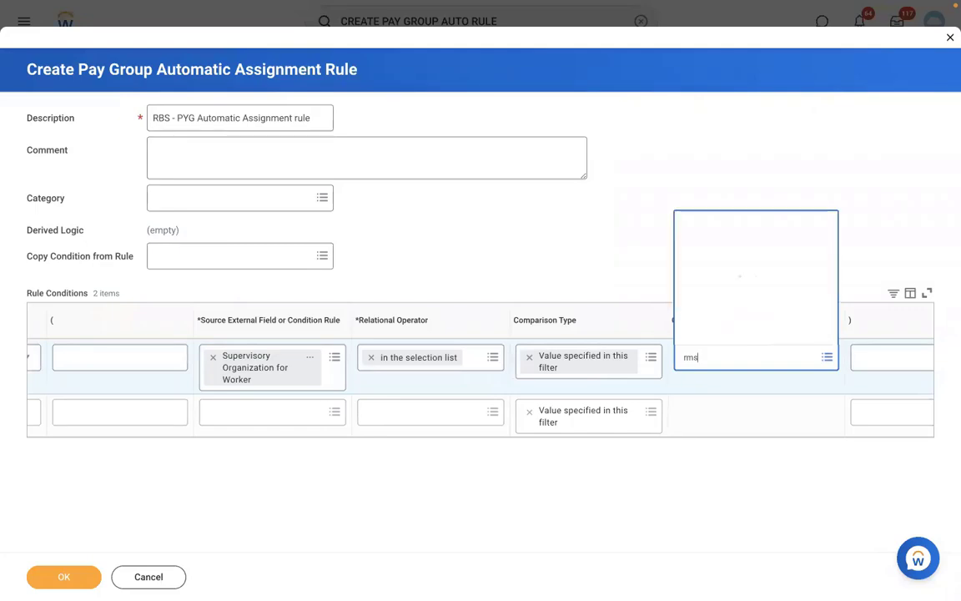
{"action": "left_click", "coordinate": [359, 434]}
Select the second condition row and scroll the table back to its left columns.
{"action": "left_click", "coordinate": [368, 412]}
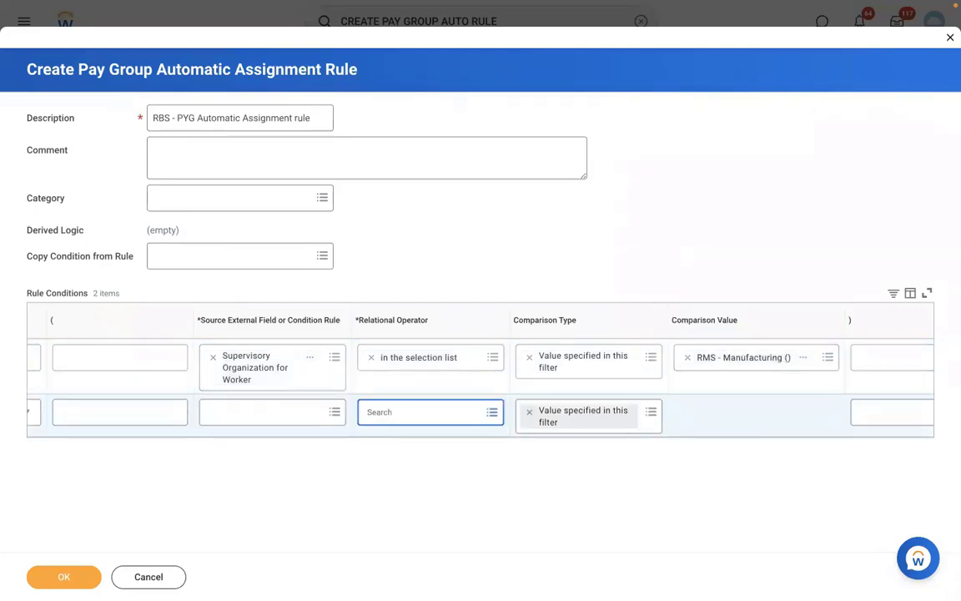
{"action": "left_click", "coordinate": [313, 432]}
{"action": "scroll", "coordinate": [313, 432], "scroll_direction": "left", "scroll_amount": 2}
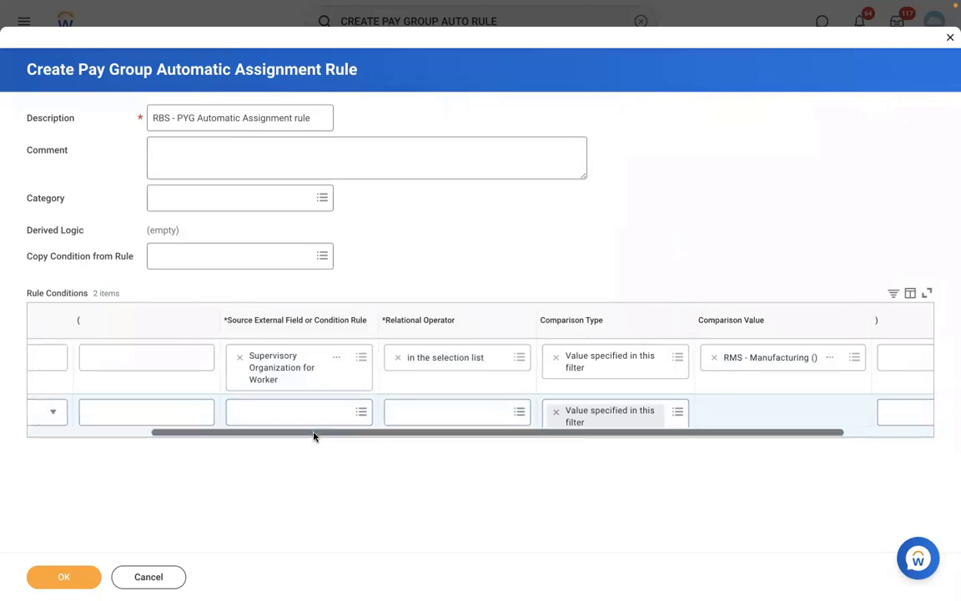
{"action": "scroll", "coordinate": [313, 435], "scroll_direction": "left", "scroll_amount": 2}
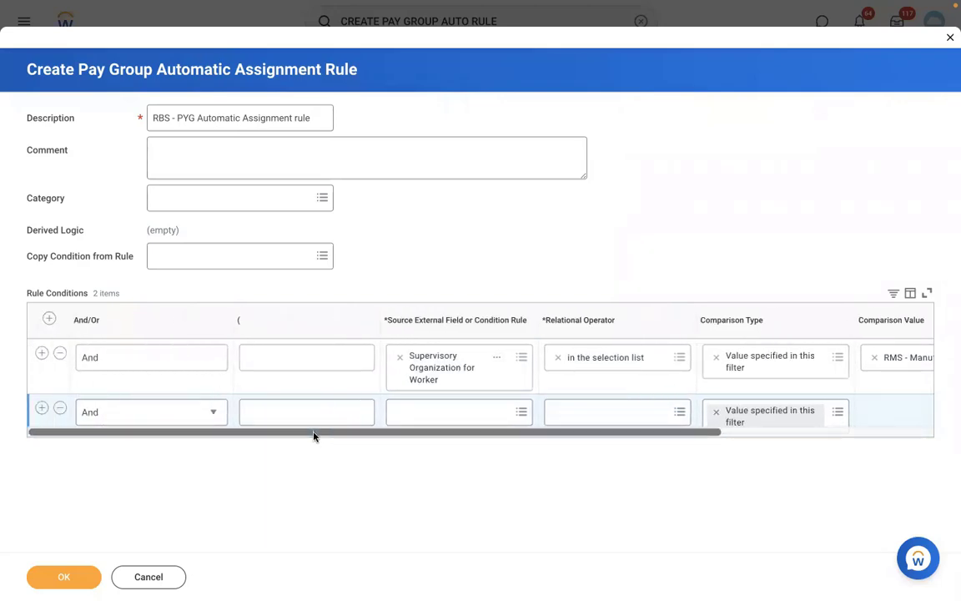
Set the second condition's source field to Country for Location - Proposed.
{"action": "left_click", "coordinate": [423, 412]}
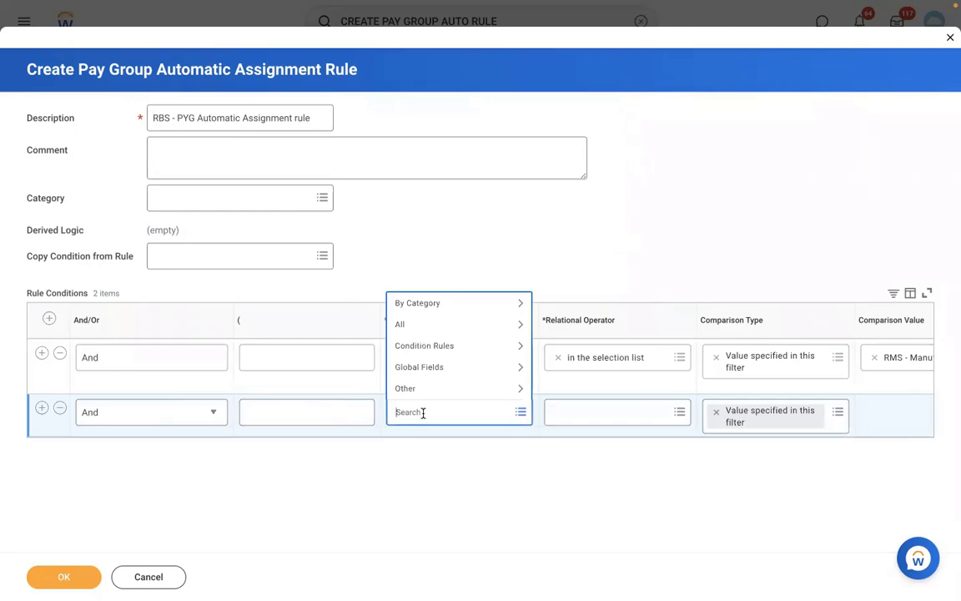
{"action": "type", "text": "loc country"}
{"action": "key", "text": "Return"}
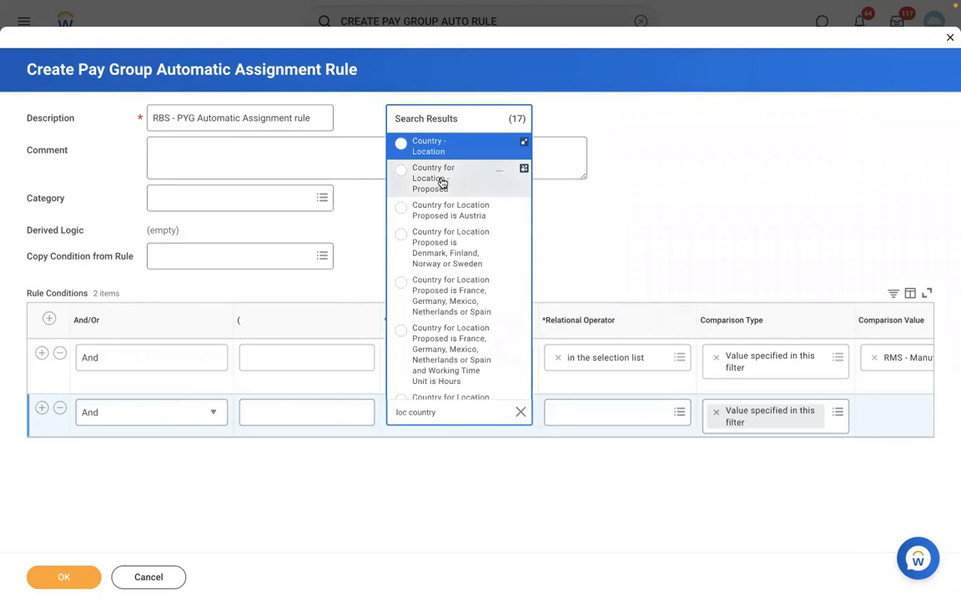
{"action": "left_click", "coordinate": [455, 186]}
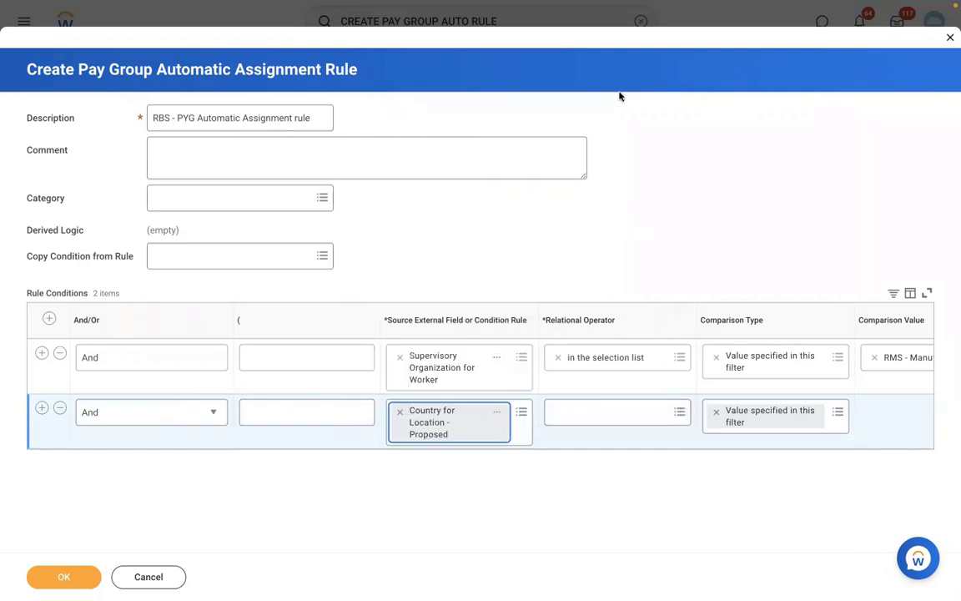
Give it operator 'any in the selection list' with United States of America, and save the rule.
{"action": "left_click", "coordinate": [596, 411]}
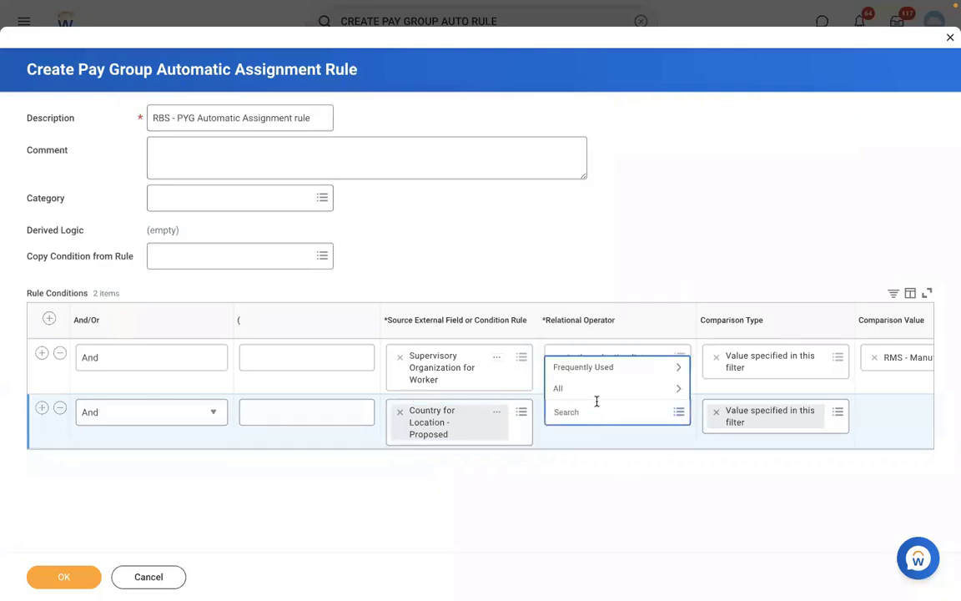
{"action": "left_click", "coordinate": [588, 368]}
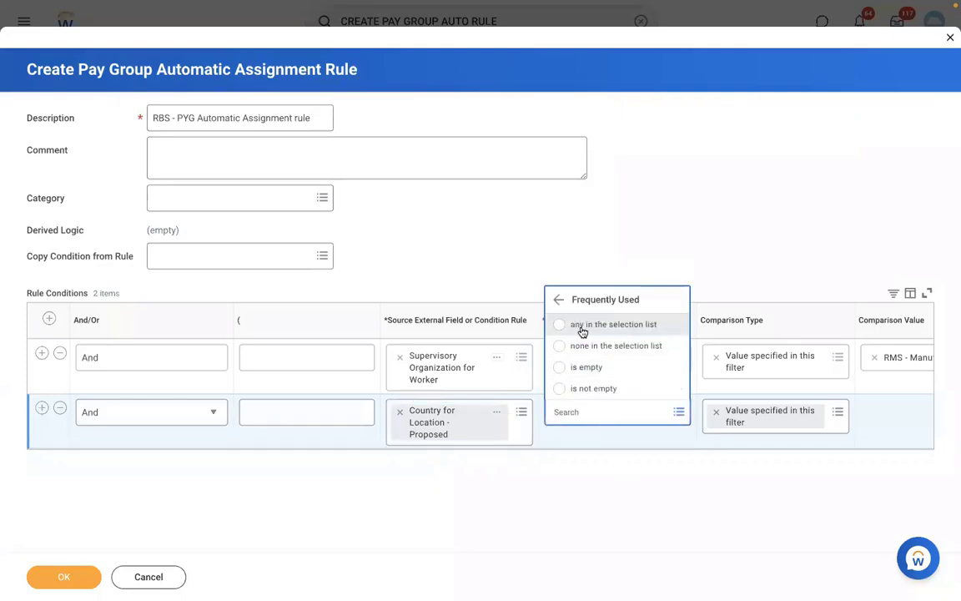
{"action": "left_click", "coordinate": [581, 330]}
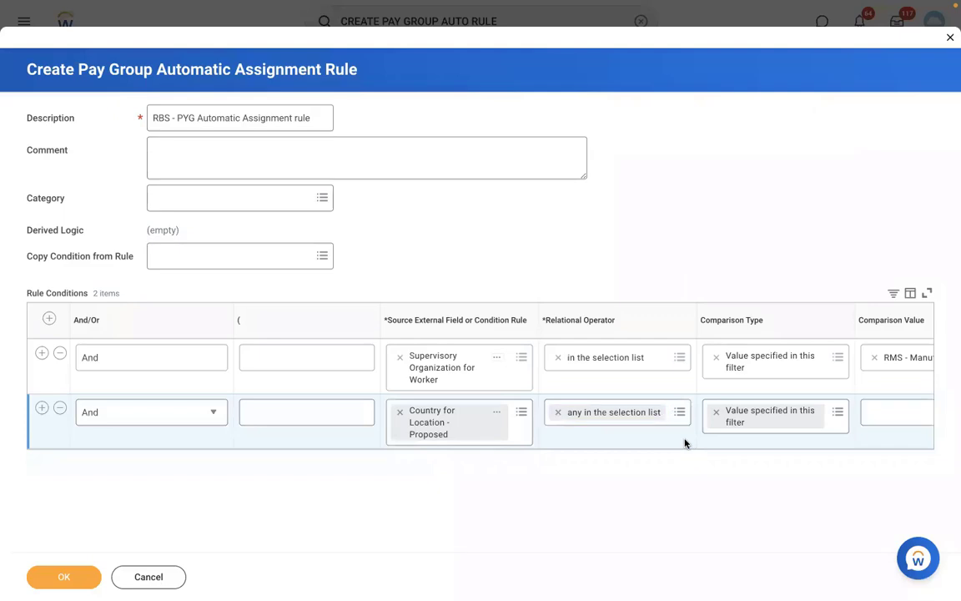
{"action": "scroll", "coordinate": [685, 443], "scroll_direction": "right", "scroll_amount": 2}
{"action": "scroll", "coordinate": [685, 443], "scroll_direction": "right", "scroll_amount": 5}
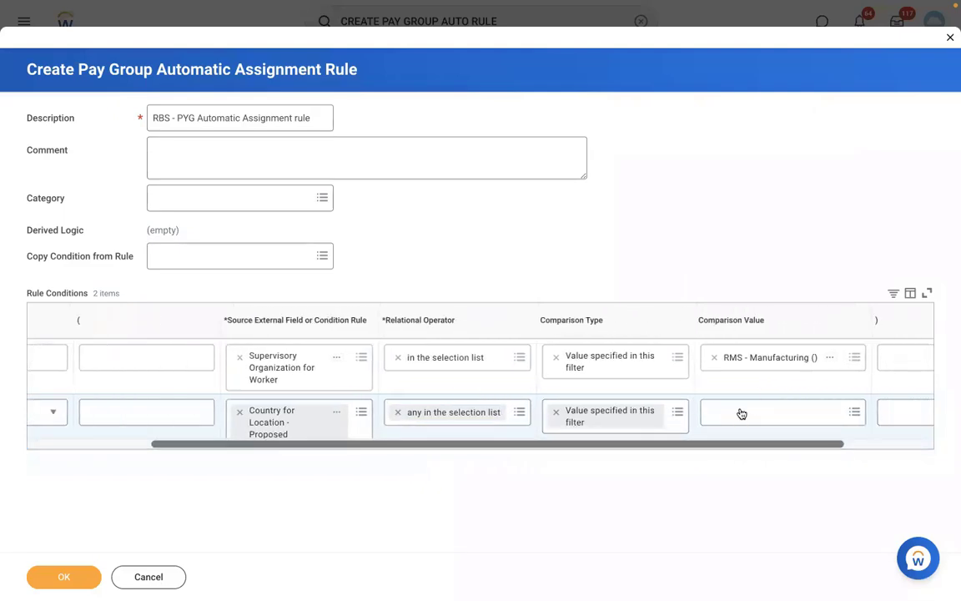
{"action": "left_click", "coordinate": [741, 414]}
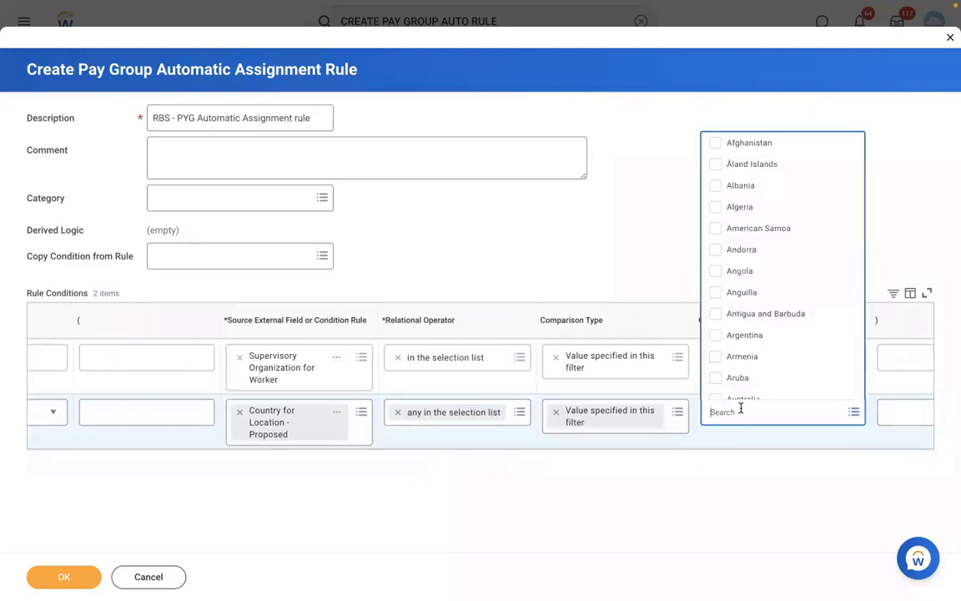
{"action": "type", "text": "USA"}
{"action": "key", "text": "Return"}
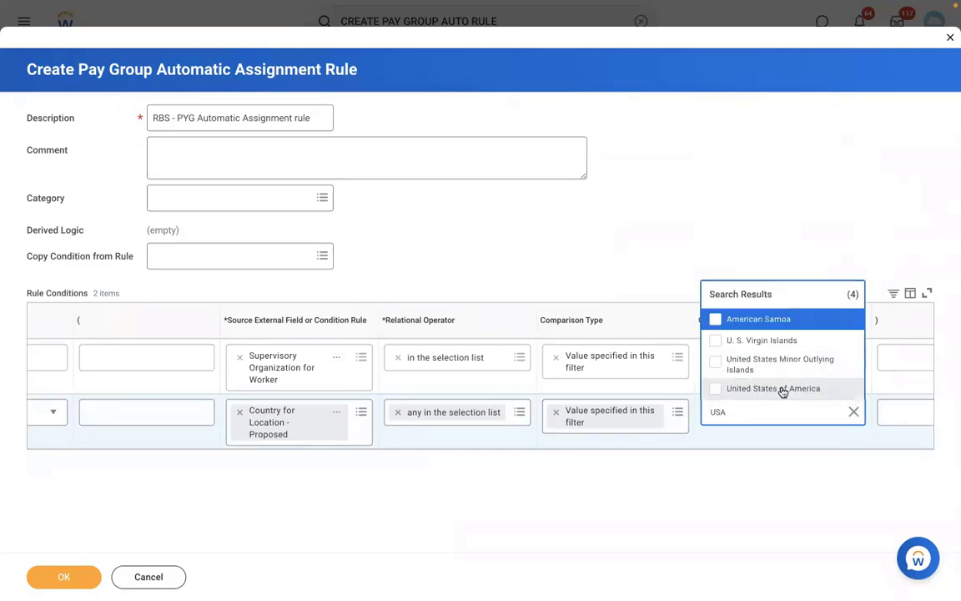
{"action": "left_click", "coordinate": [782, 389]}
{"action": "left_click", "coordinate": [62, 576]}
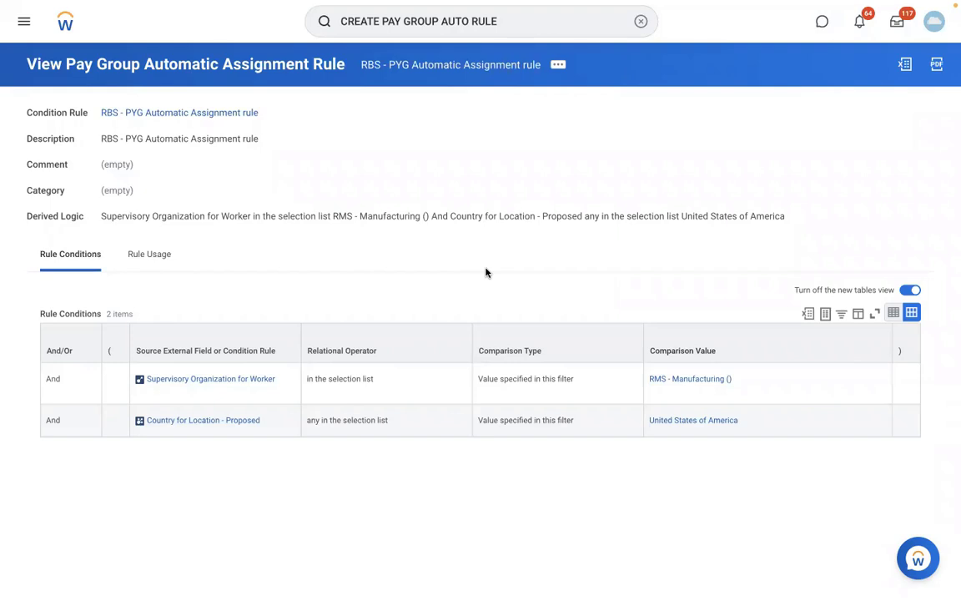
Launch the View Pay Group task from a fresh search.
{"action": "left_click", "coordinate": [555, 67]}
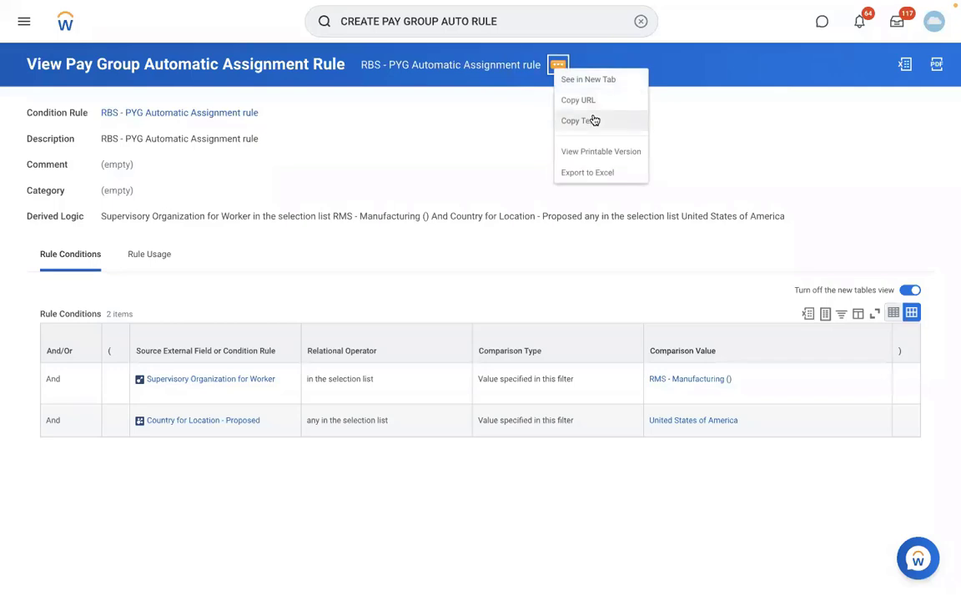
{"action": "left_click", "coordinate": [640, 21]}
{"action": "type", "text": "EDIT"}
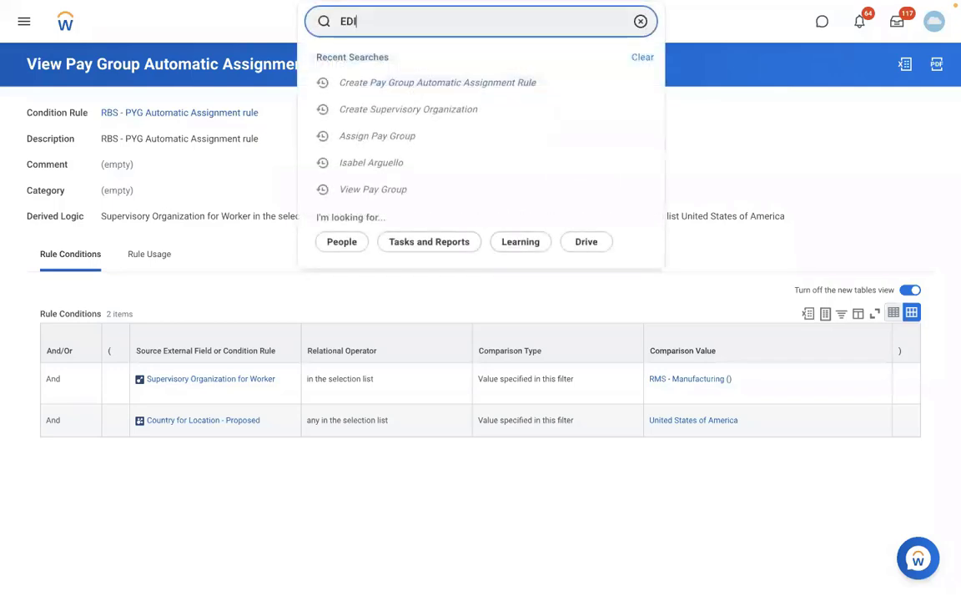
{"action": "key", "text": "BackSpace"}
{"action": "key", "text": "BackSpace"}
{"action": "key", "text": "BackSpace"}
{"action": "key", "text": "BackSpace"}
{"action": "type", "text": "VIEW PAY GROUP"}
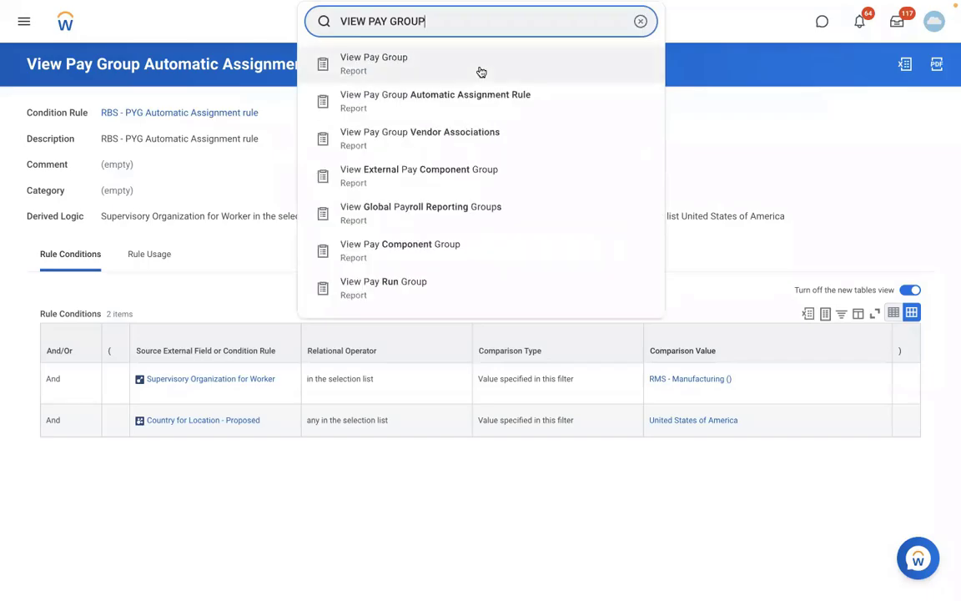
{"action": "left_click", "coordinate": [479, 68]}
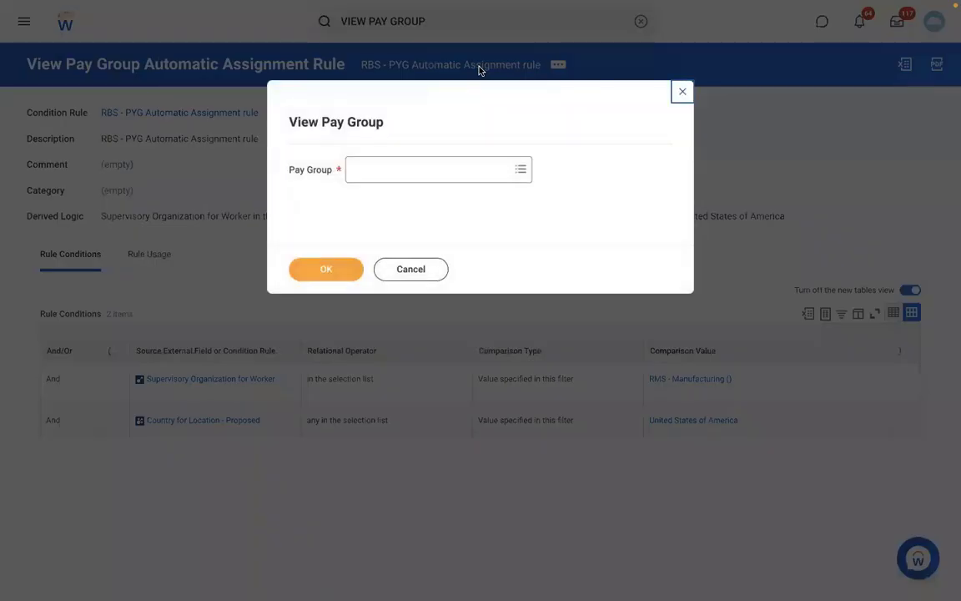
Select the RBS - Monthly PYG pay group and bring up its Organization actions.
{"action": "left_click", "coordinate": [397, 173]}
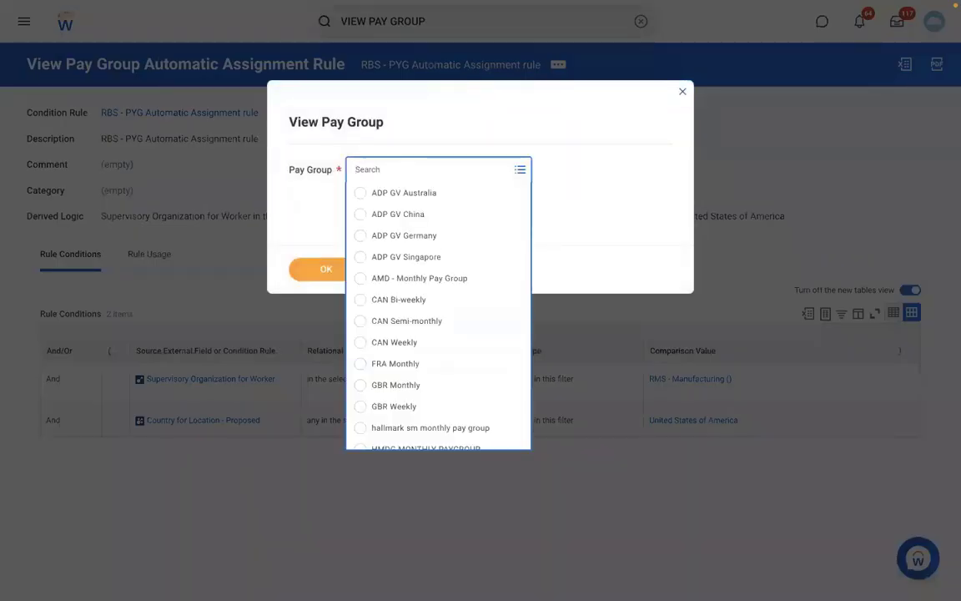
{"action": "type", "text": "RBS"}
{"action": "key", "text": "Return"}
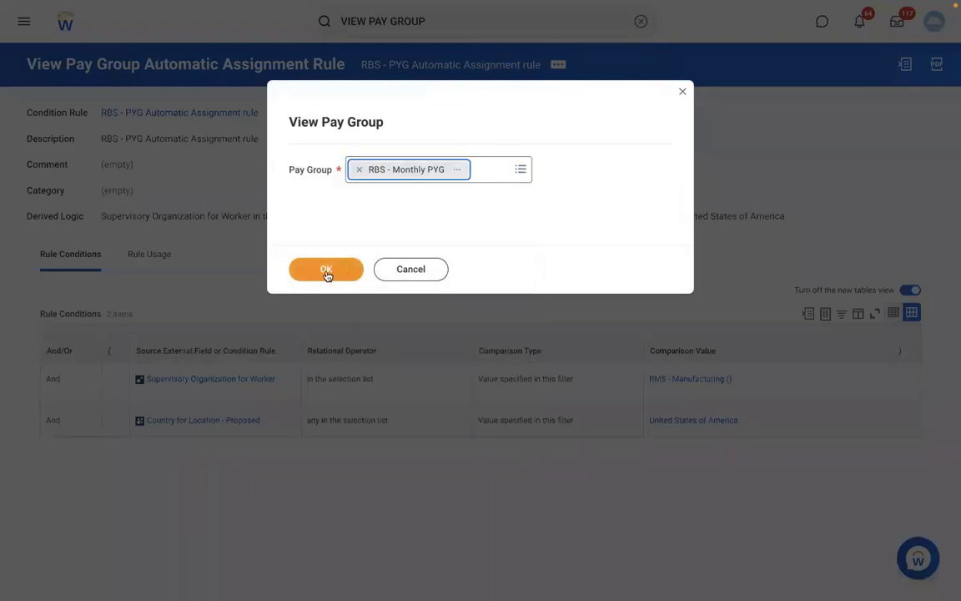
{"action": "left_click", "coordinate": [327, 272]}
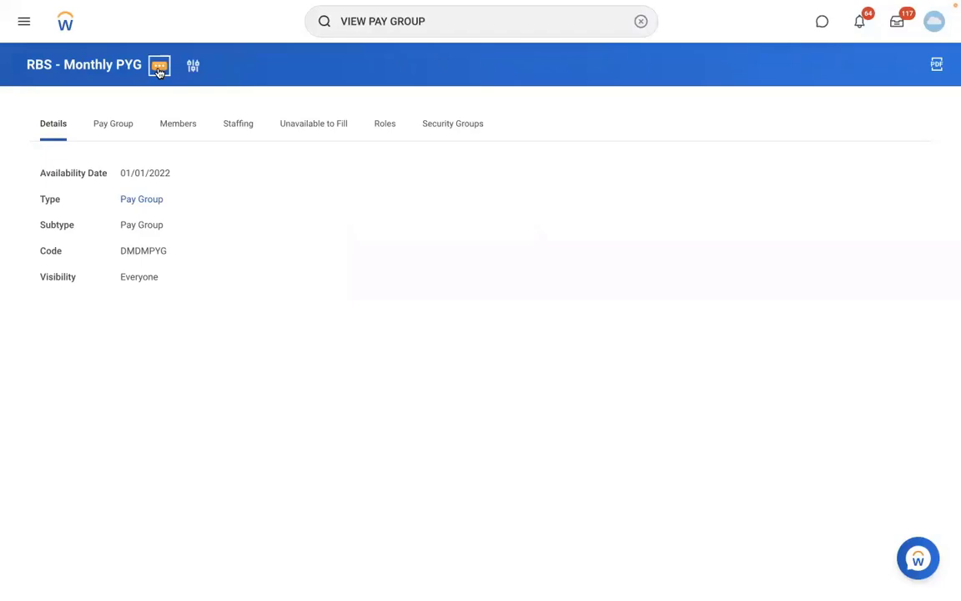
{"action": "left_click", "coordinate": [159, 72]}
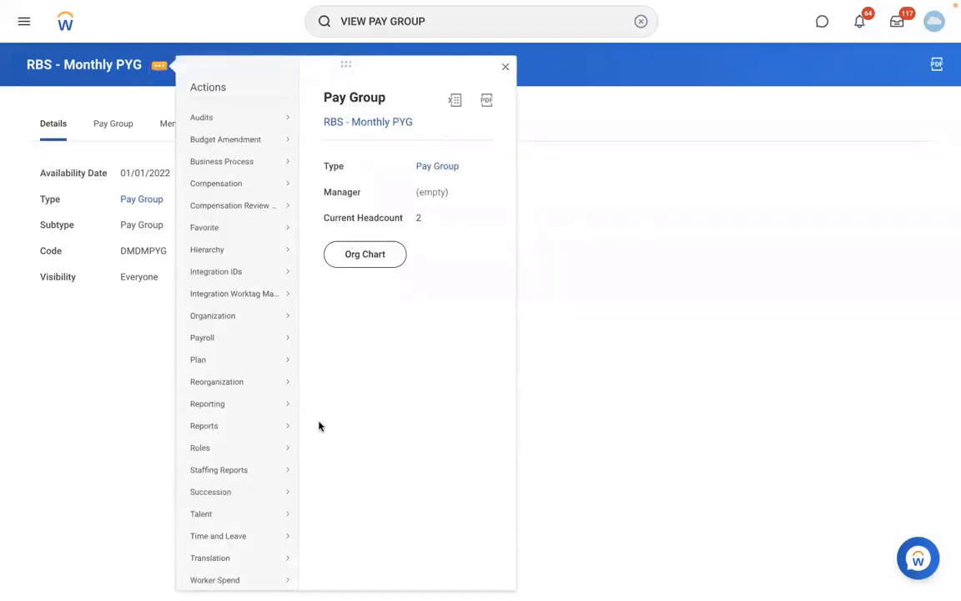
{"action": "mouse_move", "coordinate": [252, 319]}
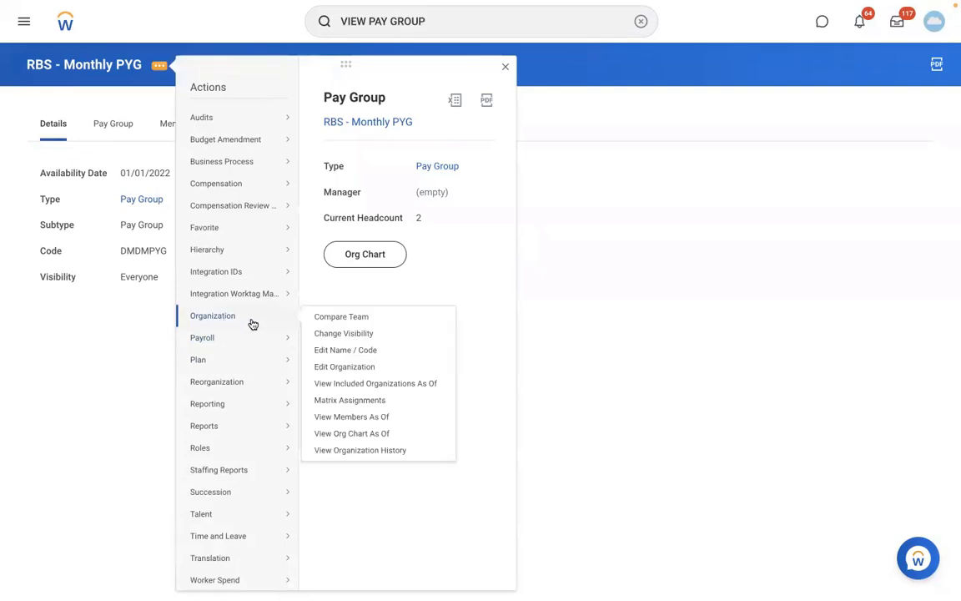
Add the RBS - PYG Automatic Assignment rule from 01/01/2022 to RBS - Monthly PYG, save, and view members.
{"action": "left_click", "coordinate": [334, 358]}
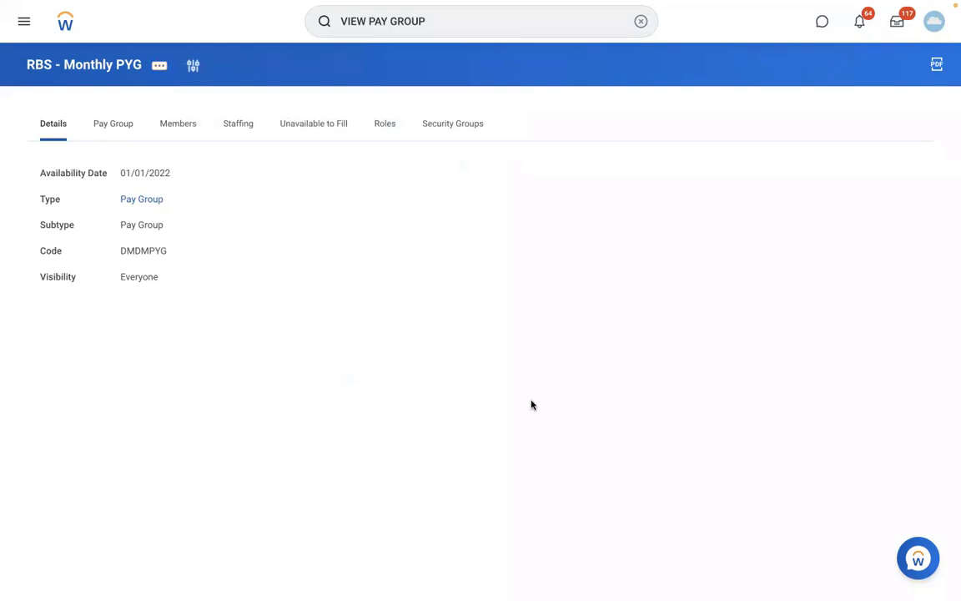
{"action": "scroll", "coordinate": [531, 403], "scroll_direction": "down", "scroll_amount": 1}
{"action": "scroll", "coordinate": [531, 404], "scroll_direction": "down", "scroll_amount": 5}
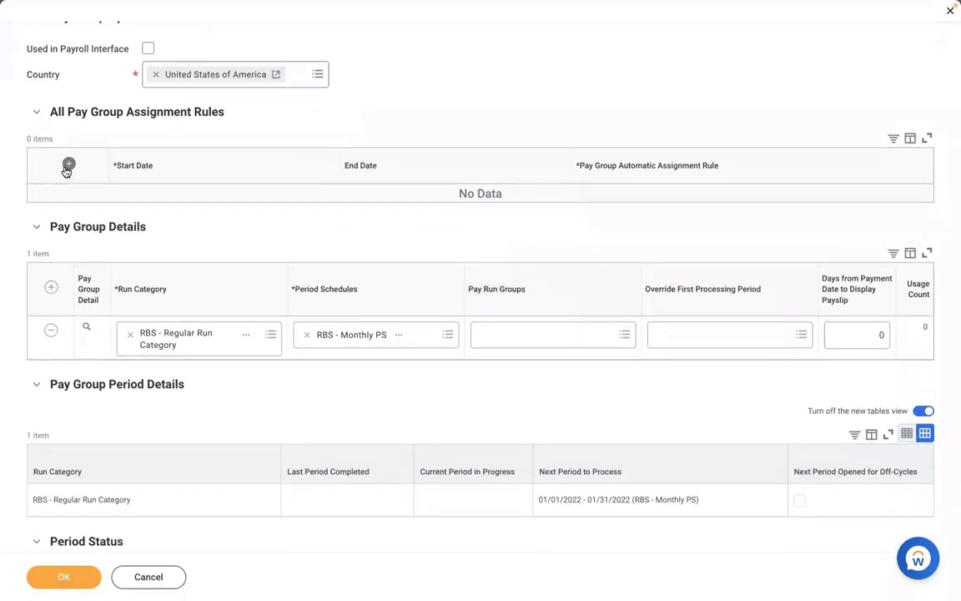
{"action": "left_click", "coordinate": [67, 164]}
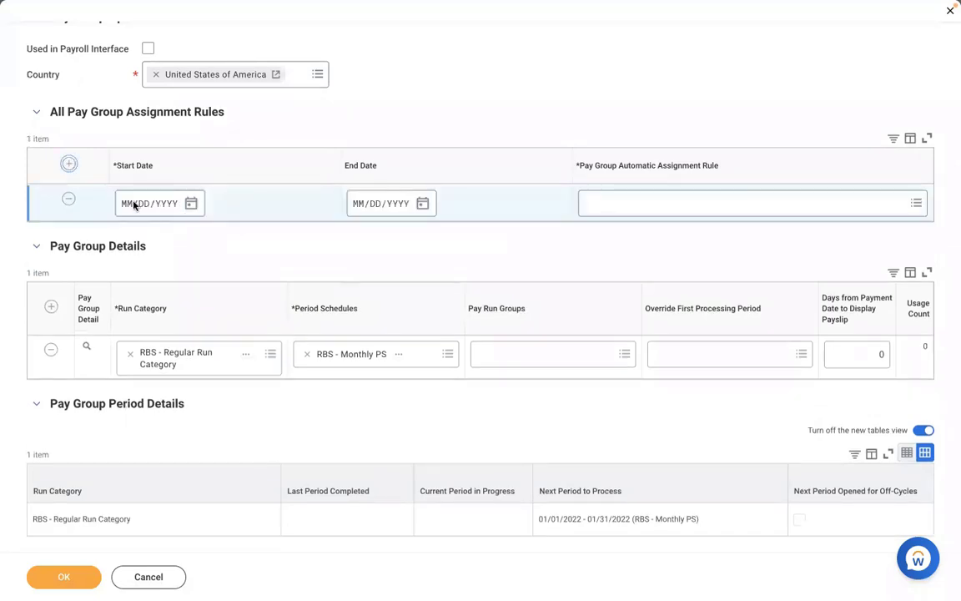
{"action": "left_click", "coordinate": [132, 204]}
{"action": "type", "text": "01012022"}
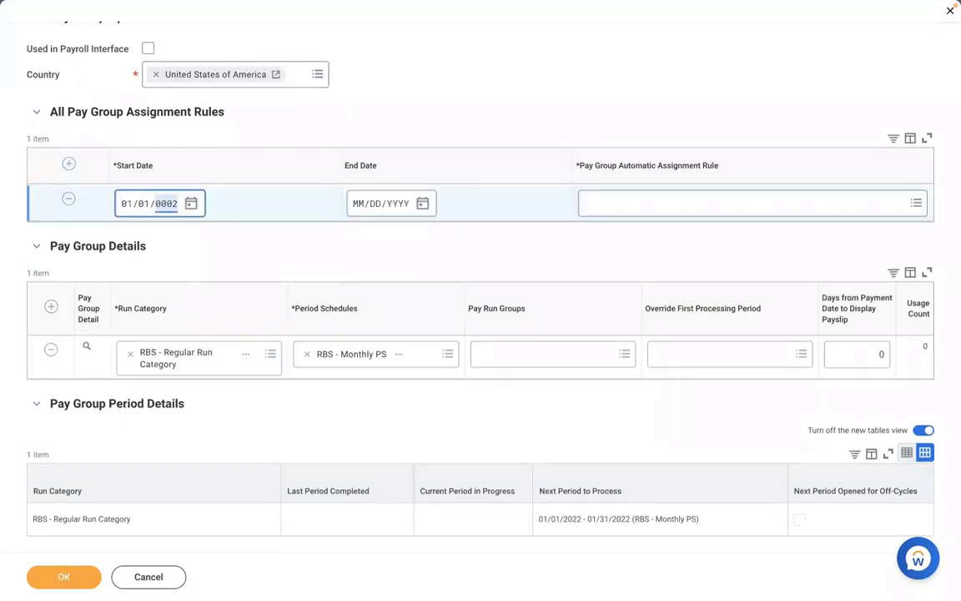
{"action": "left_click", "coordinate": [637, 203]}
{"action": "type", "text": "RBS - PYG Automatic Assignment rule"}
{"action": "key", "text": "Return"}
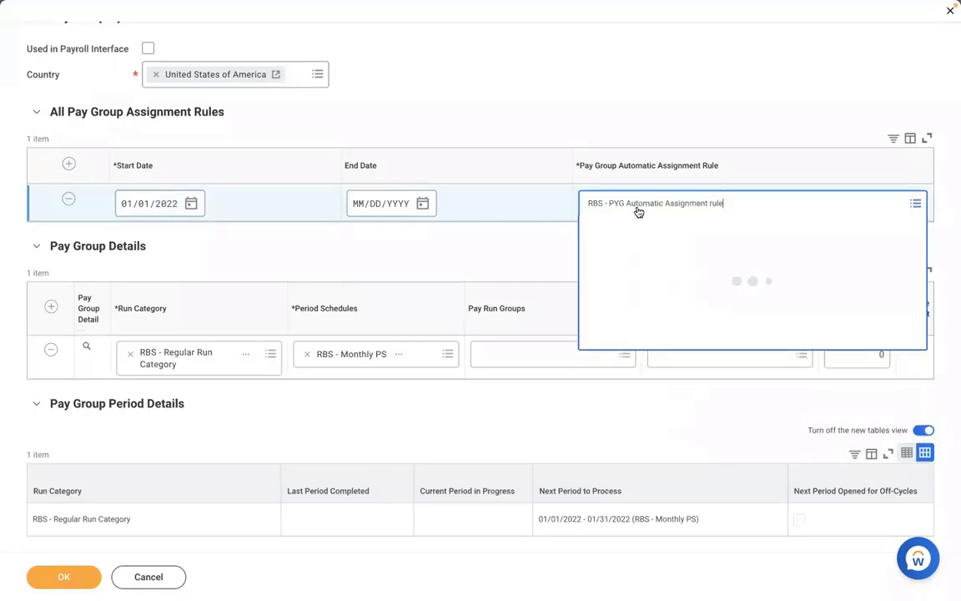
{"action": "left_click", "coordinate": [410, 120]}
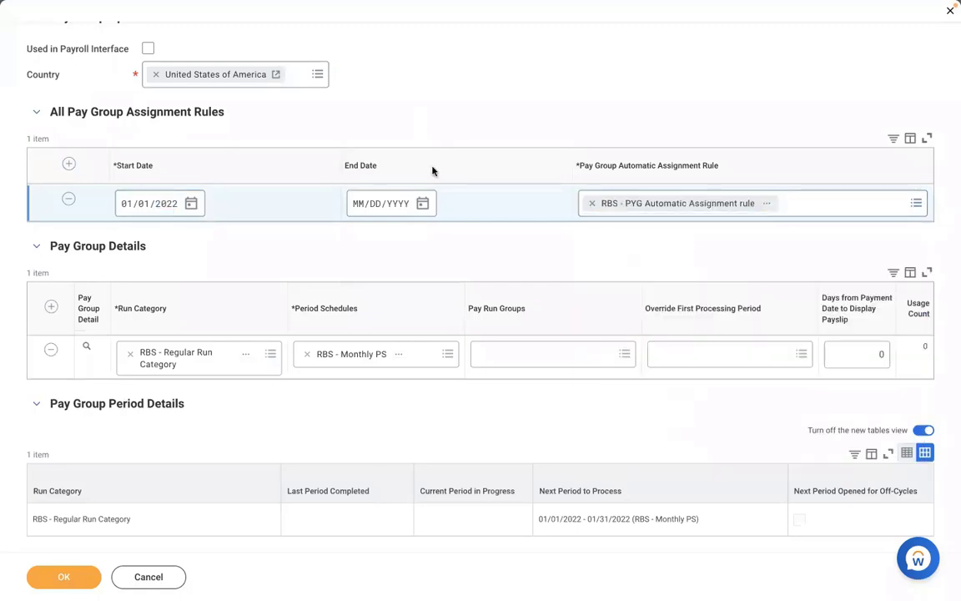
{"action": "left_click", "coordinate": [71, 575]}
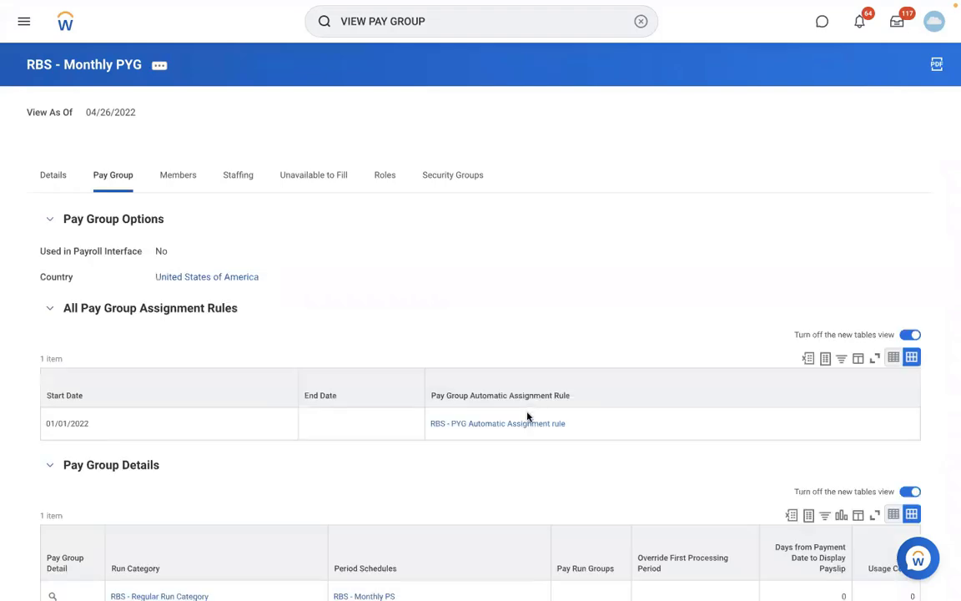
{"action": "left_click", "coordinate": [180, 176]}
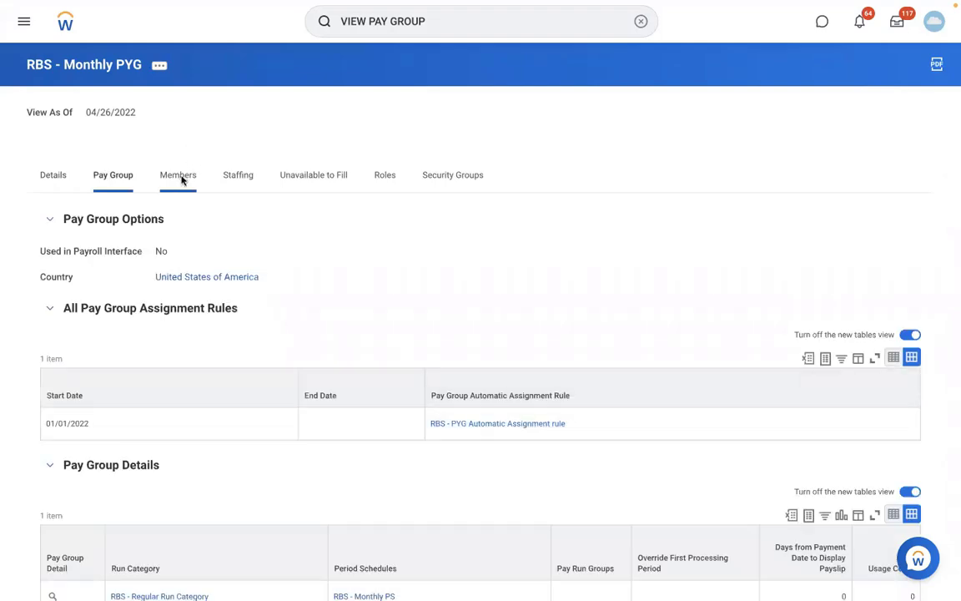
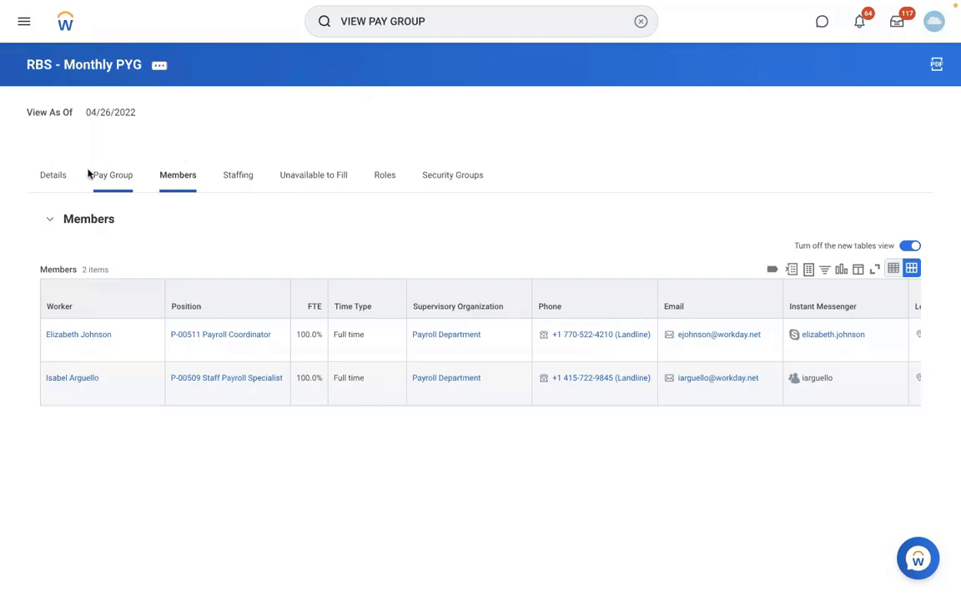
Review the RBS - Monthly PYG pay group settings and open its RBS - PYG Automatic Assignment rule.
{"action": "left_click", "coordinate": [113, 175]}
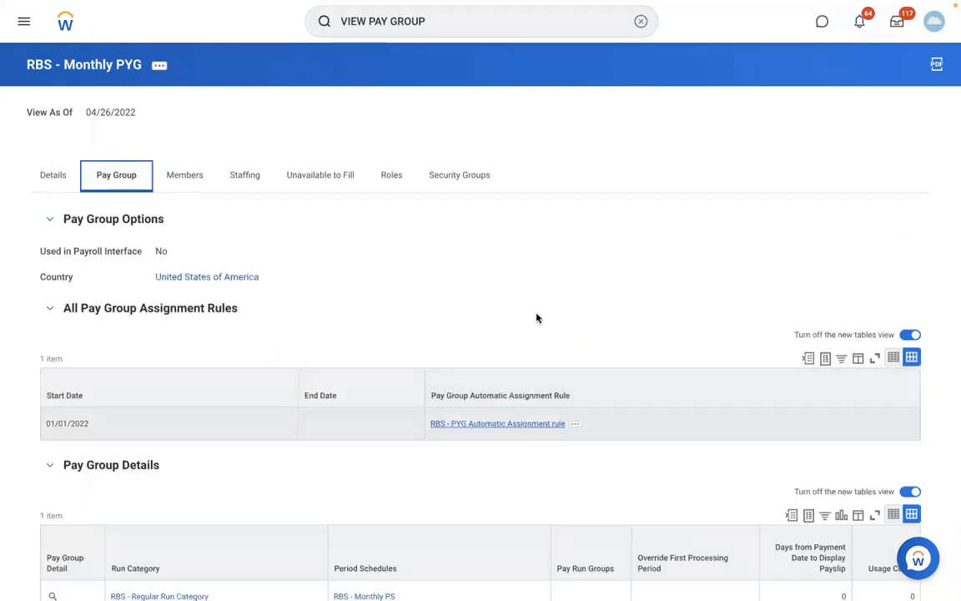
{"action": "left_click", "coordinate": [528, 425]}
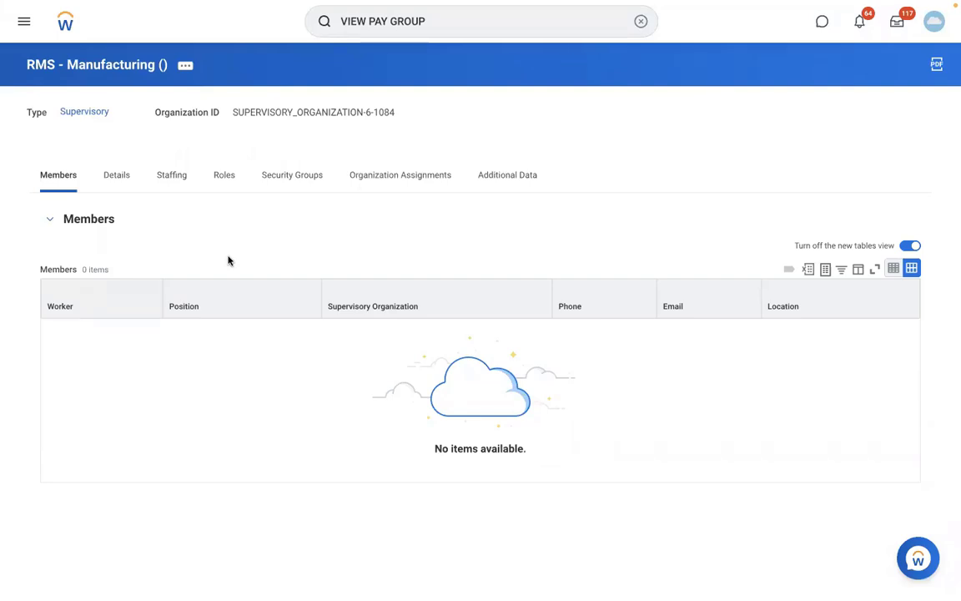
View the organization's details, then cancel and discard the RBS - Monthly PS reference ID edit.
{"action": "left_click", "coordinate": [131, 191]}
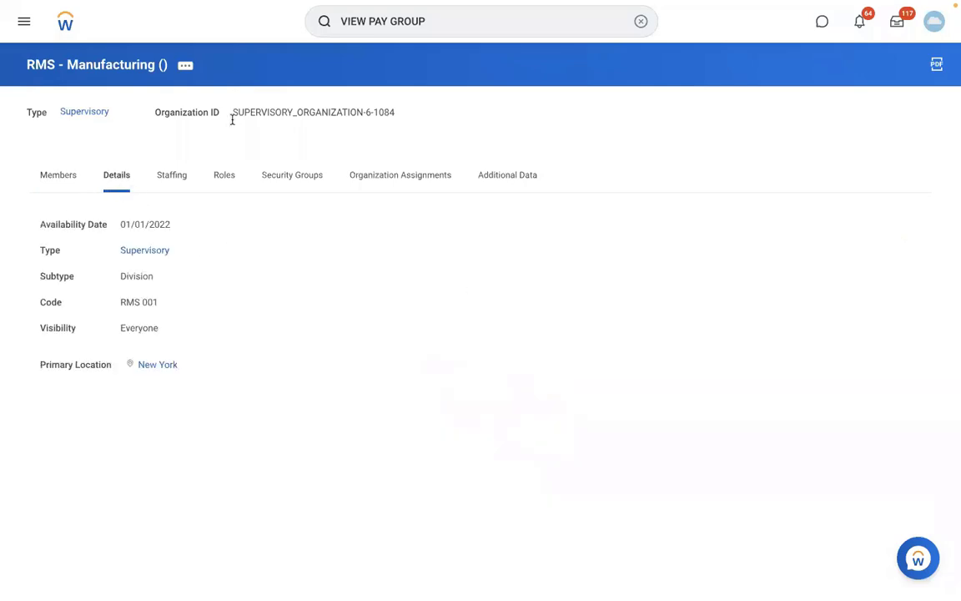
{"action": "left_click", "coordinate": [443, 27]}
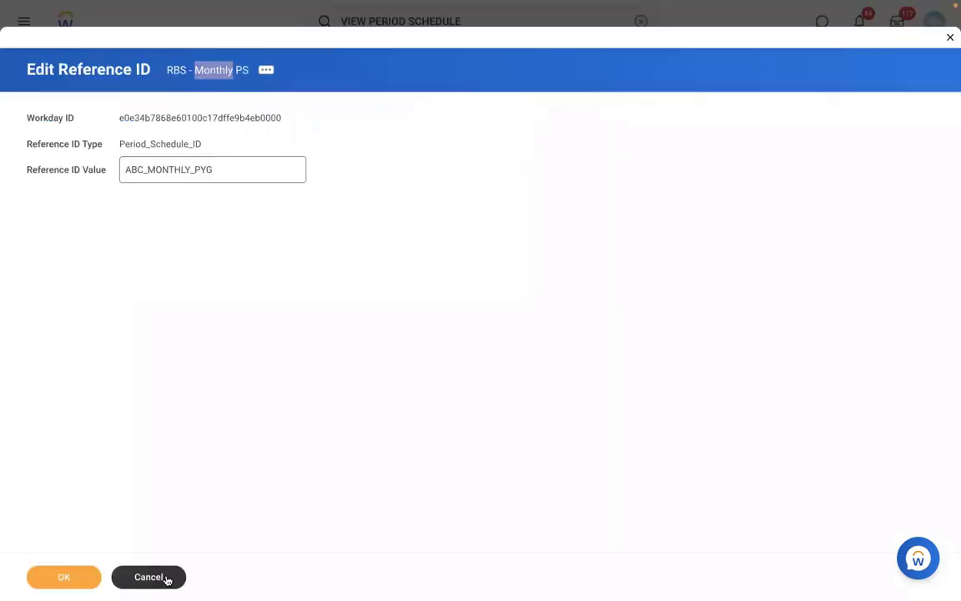
{"action": "left_click", "coordinate": [166, 577]}
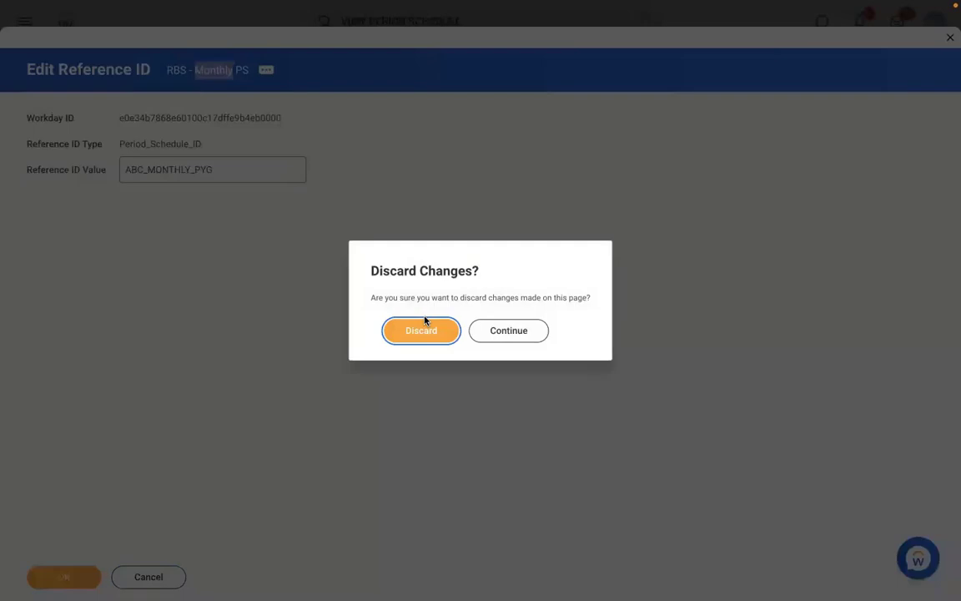
{"action": "left_click", "coordinate": [402, 331]}
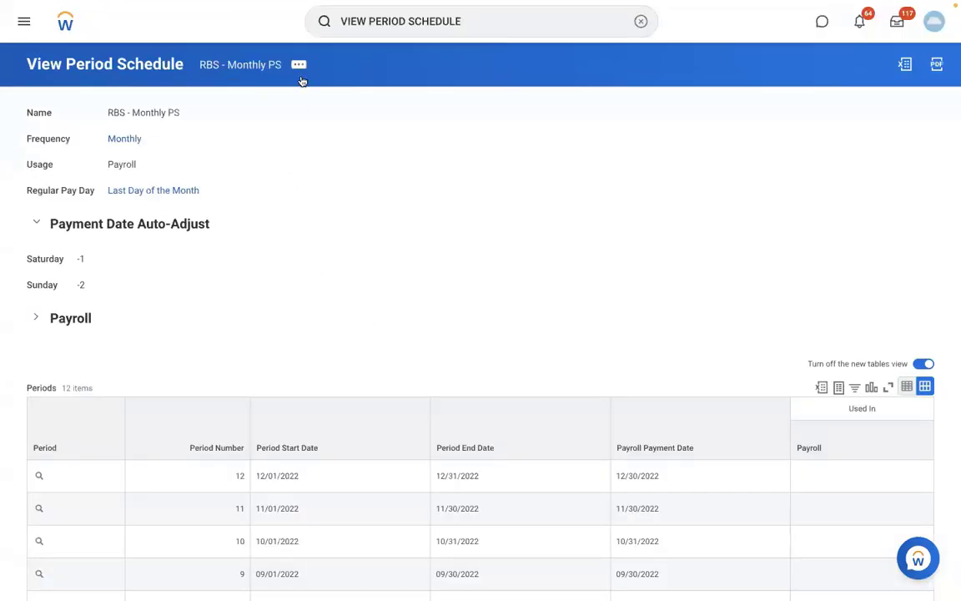
Run Maintain Reference IDs for the Period Schedule business object and inspect the BI_WEEKLY_MON_SUN value.
{"action": "left_click", "coordinate": [639, 33]}
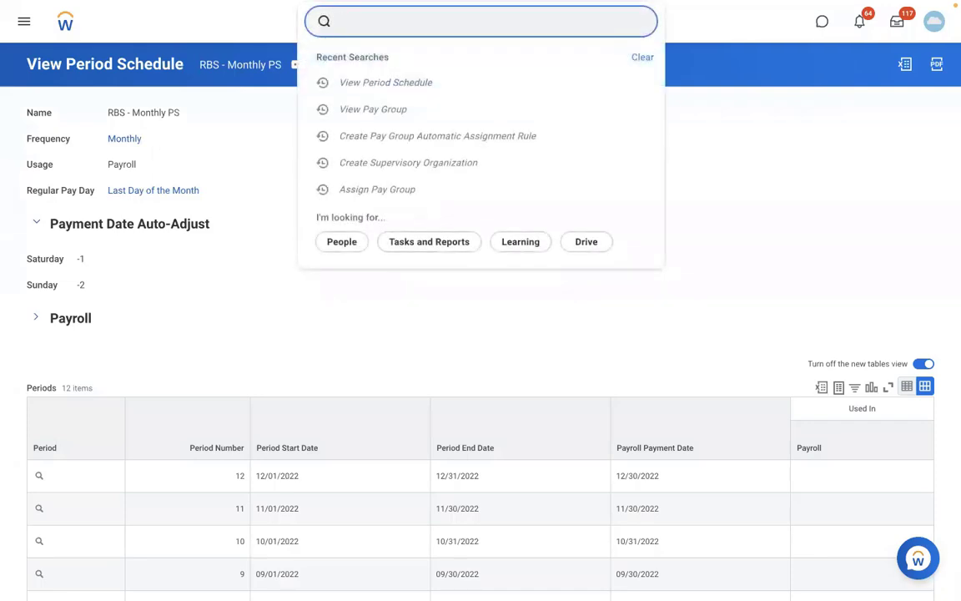
{"action": "type", "text": "MAINTAIN REF ID"}
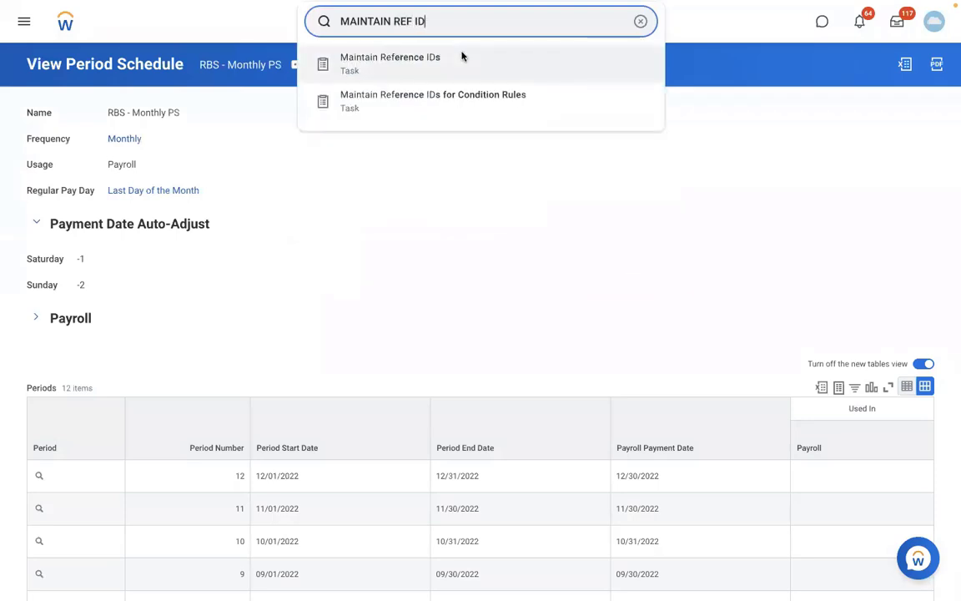
{"action": "left_click", "coordinate": [463, 57]}
{"action": "left_click", "coordinate": [444, 171]}
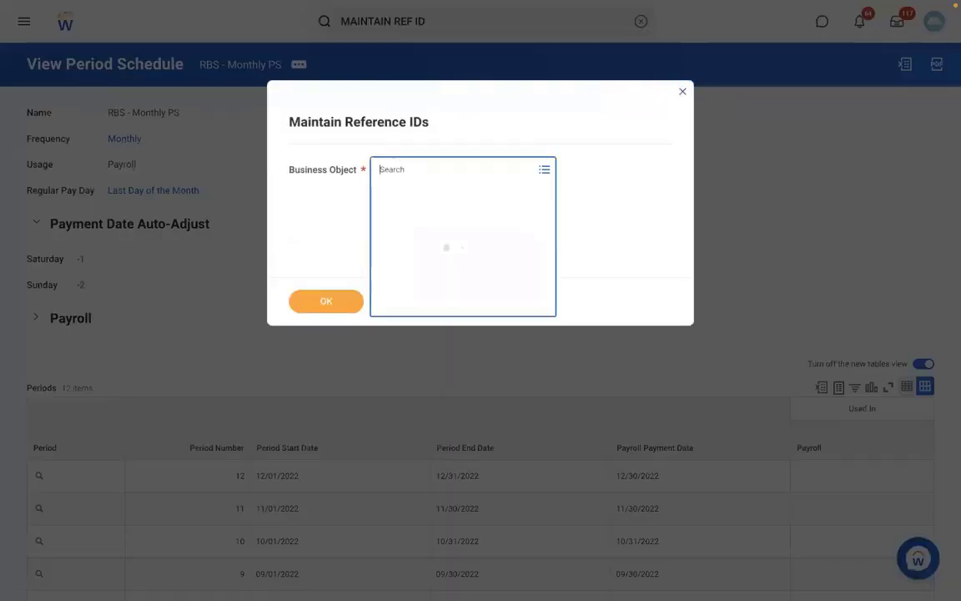
{"action": "type", "text": "PERIOD SCH"}
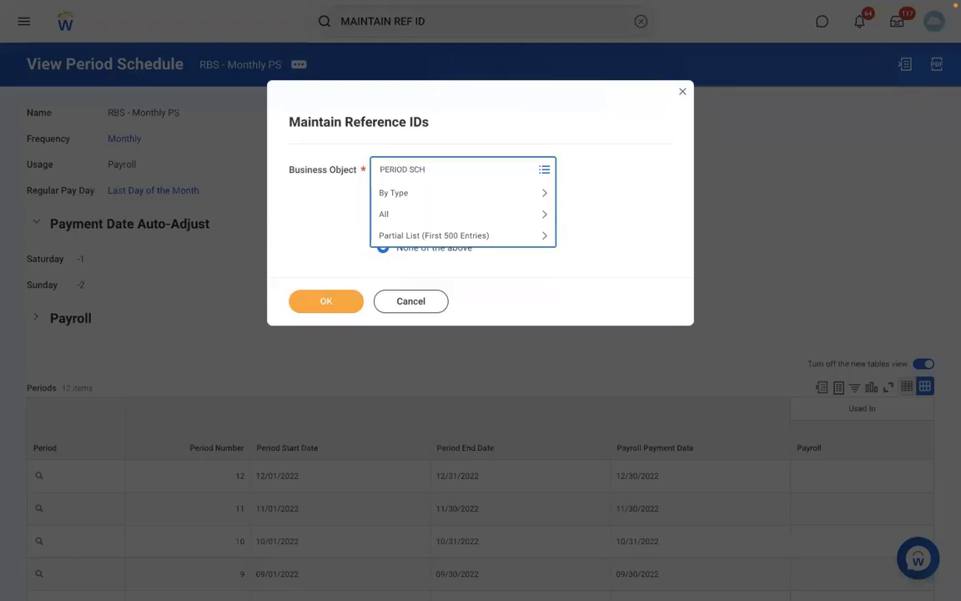
{"action": "key", "text": "Return"}
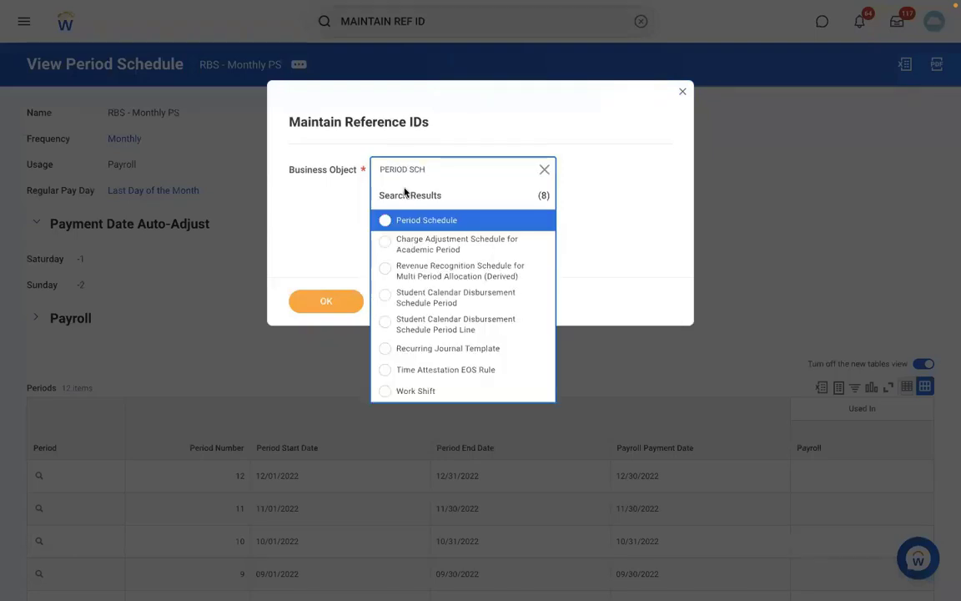
{"action": "left_click", "coordinate": [457, 220]}
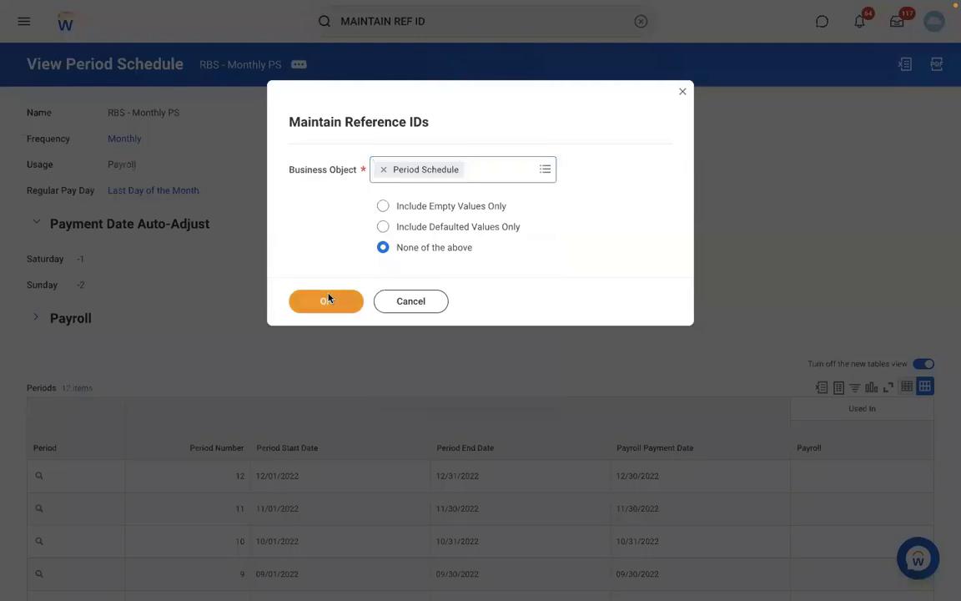
{"action": "left_click", "coordinate": [327, 298]}
{"action": "left_click", "coordinate": [68, 576]}
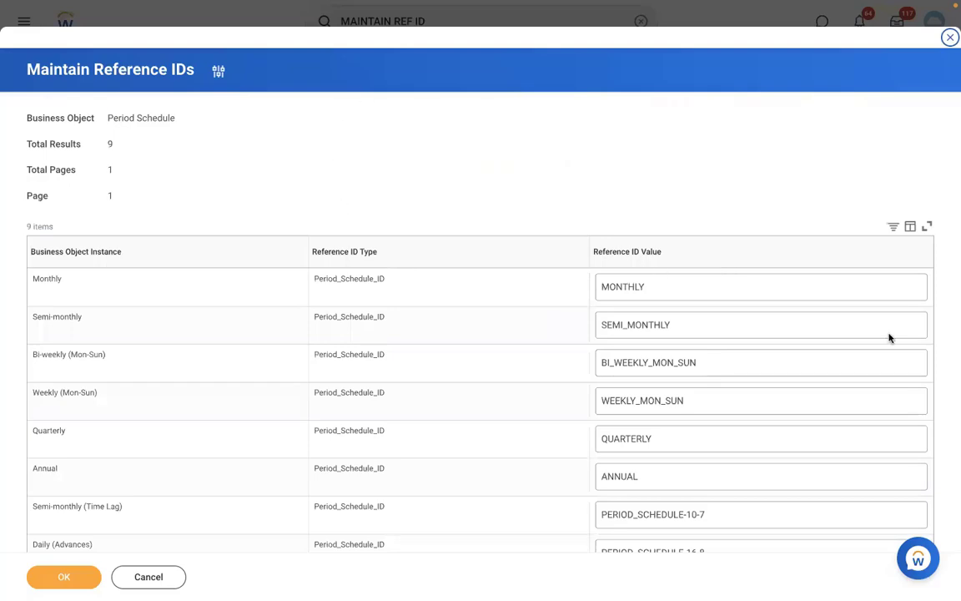
{"action": "left_click", "coordinate": [815, 354]}
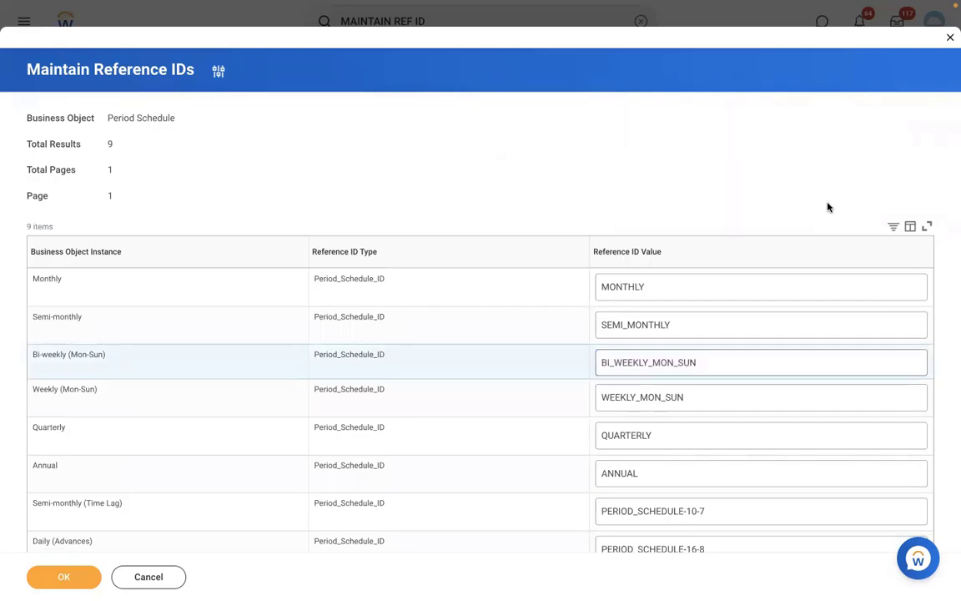
In Word, start a new numbered list below the existing one with 'Assign PYG at worker level.'.
{"action": "key", "text": "ctrl+Left"}
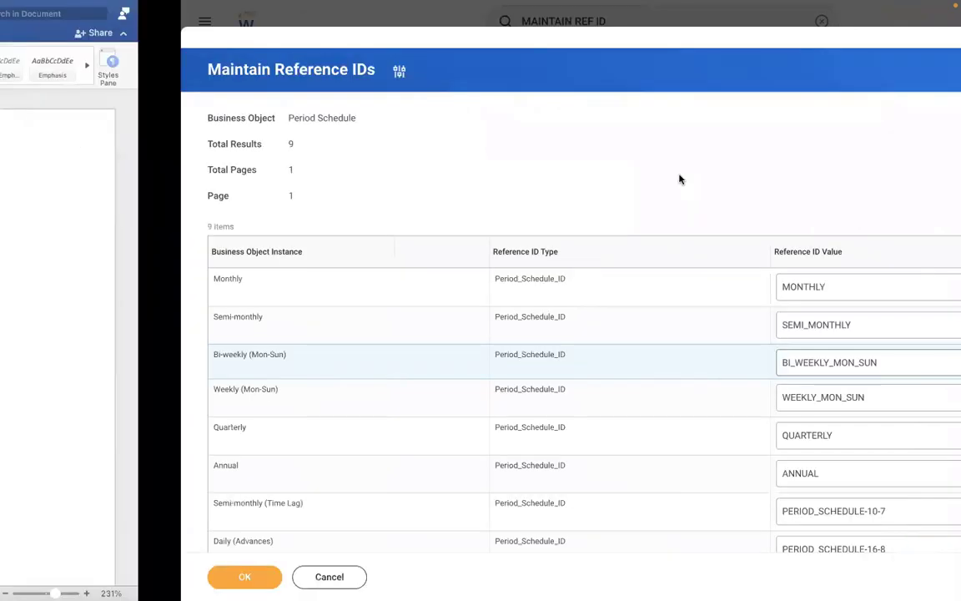
{"action": "left_click", "coordinate": [185, 417]}
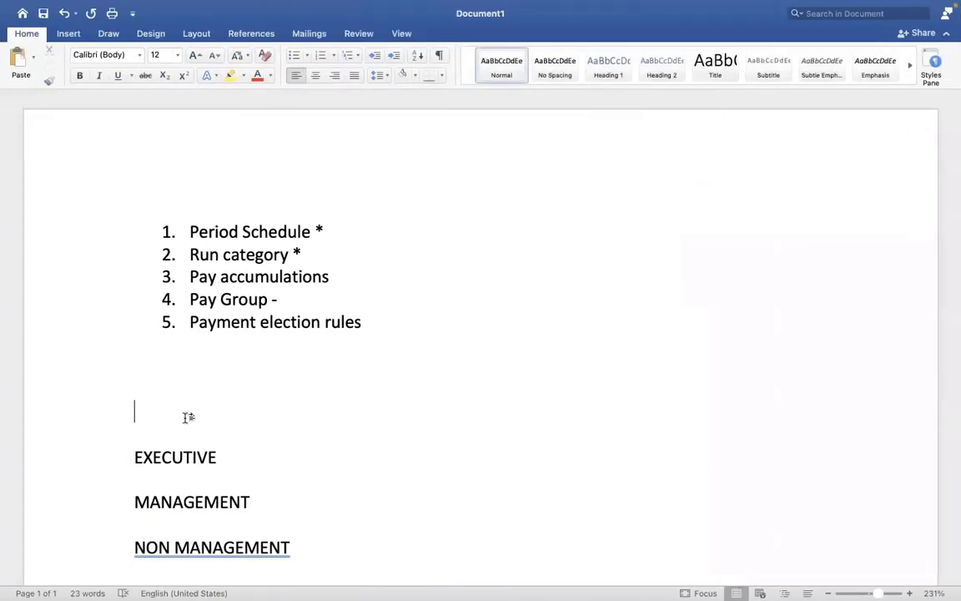
{"action": "key", "text": "Up"}
{"action": "key", "text": "Up"}
{"action": "key", "text": "Up"}
{"action": "key", "text": "Return"}
{"action": "key", "text": "Return"}
{"action": "key", "text": "Return"}
{"action": "key", "text": "Return"}
{"action": "key", "text": "Return"}
{"action": "key", "text": "Return"}
{"action": "key", "text": "Return"}
{"action": "key", "text": "Return"}
{"action": "key", "text": "Return"}
{"action": "key", "text": "Return"}
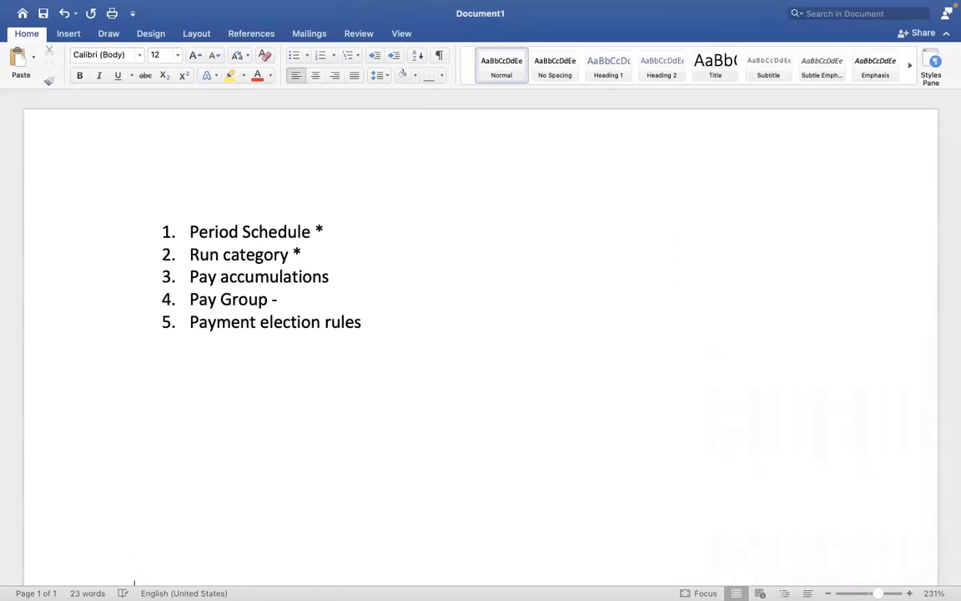
{"action": "key", "text": "Up"}
{"action": "key", "text": "Up"}
{"action": "key", "text": "Up"}
{"action": "key", "text": "Up"}
{"action": "key", "text": "Up"}
{"action": "key", "text": "Up"}
{"action": "key", "text": "Up"}
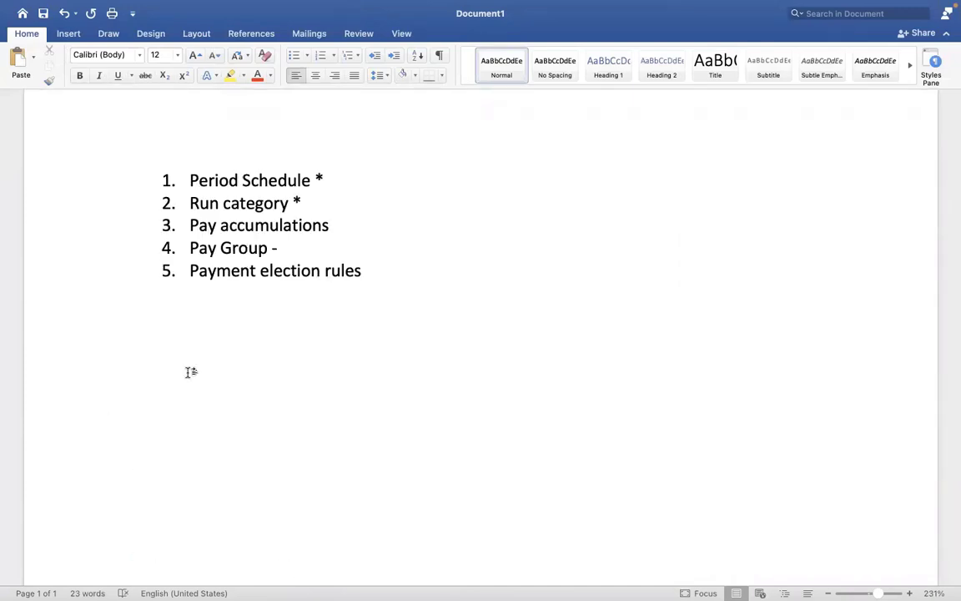
{"action": "type", "text": "1. aSS"}
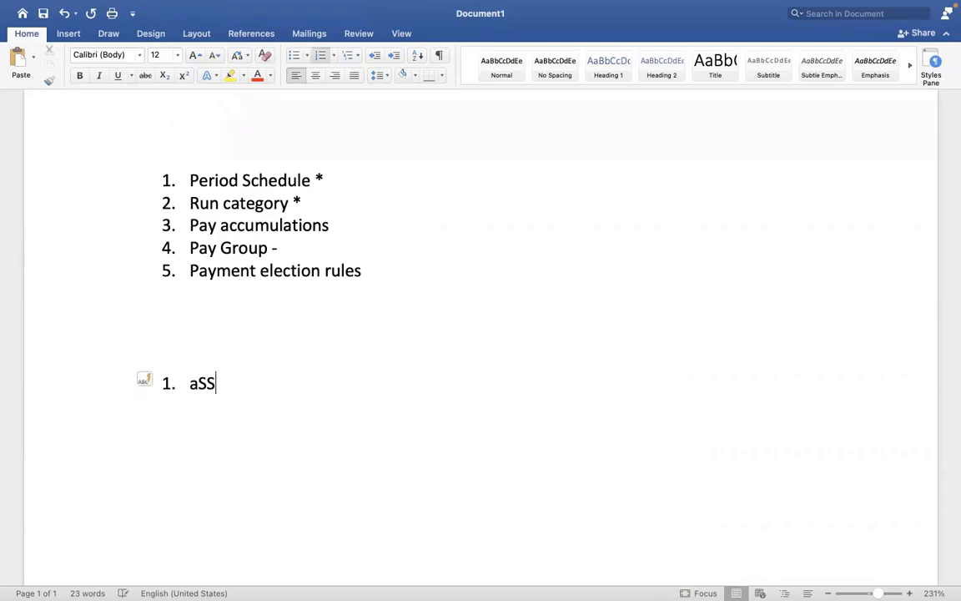
{"action": "type", "text": "IGN pyg"}
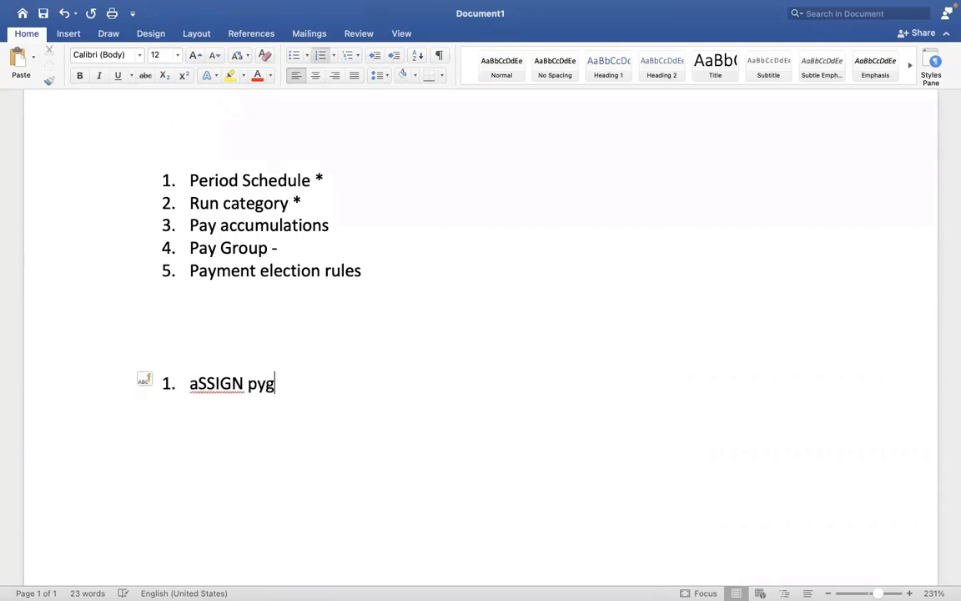
{"action": "key", "text": "BackSpace"}
{"action": "key", "text": "BackSpace"}
{"action": "key", "text": "BackSpace"}
{"action": "key", "text": "BackSpace"}
{"action": "key", "text": "BackSpace"}
{"action": "key", "text": "BackSpace"}
{"action": "key", "text": "BackSpace"}
{"action": "key", "text": "BackSpace"}
{"action": "key", "text": "BackSpace"}
{"action": "key", "text": "BackSpace"}
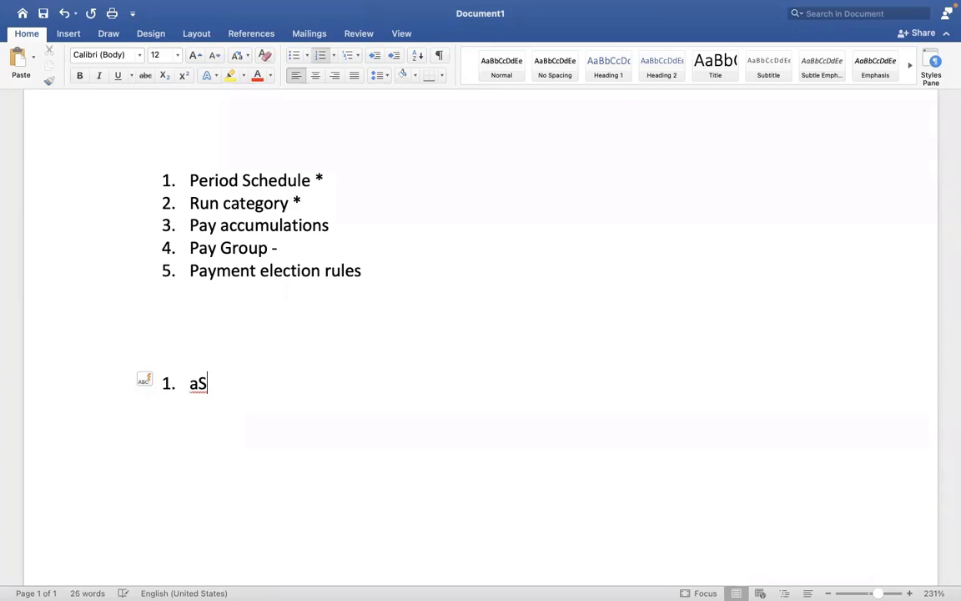
{"action": "type", "text": "Assig"}
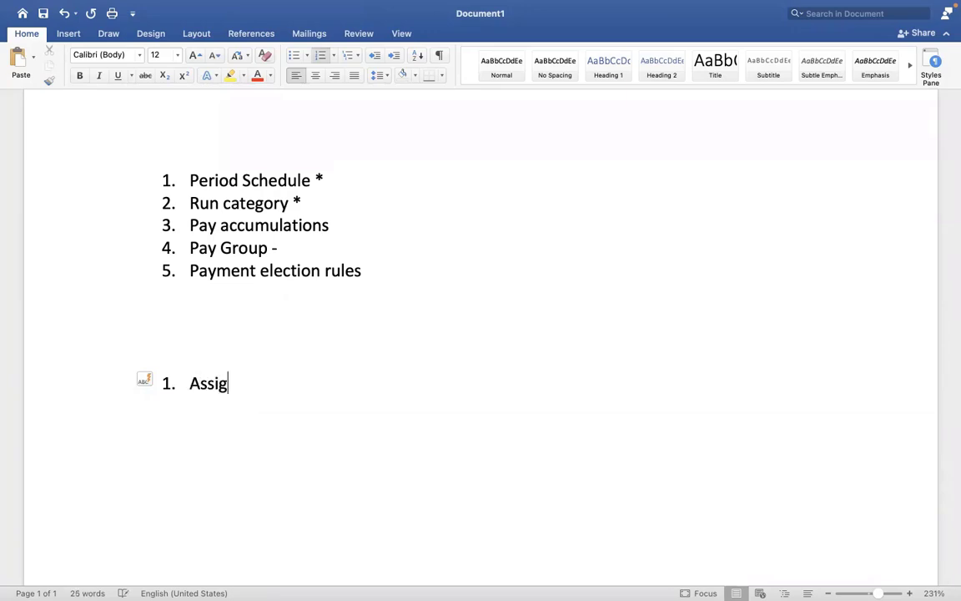
{"action": "type", "text": "n PYG at wo"}
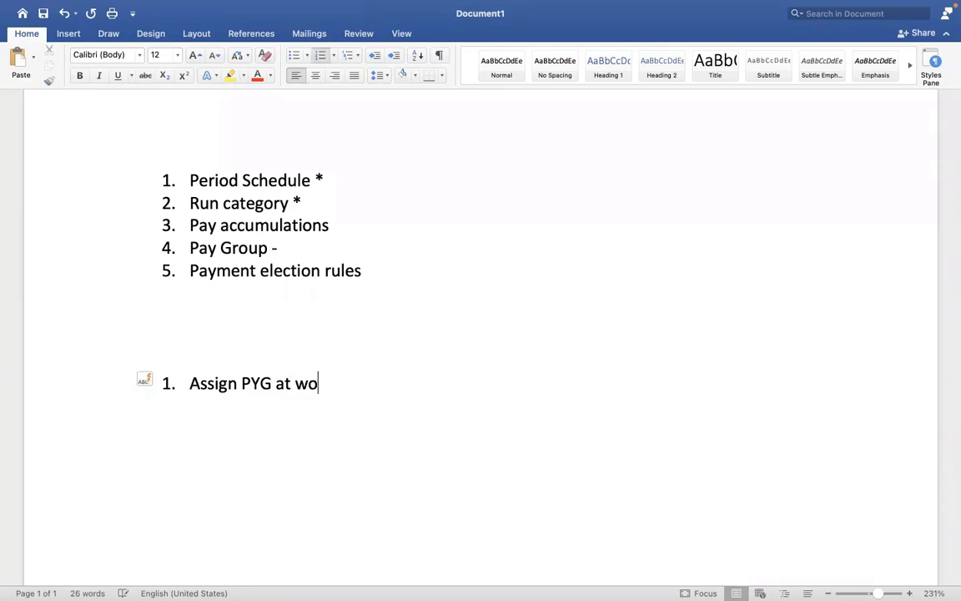
{"action": "type", "text": "rker level"}
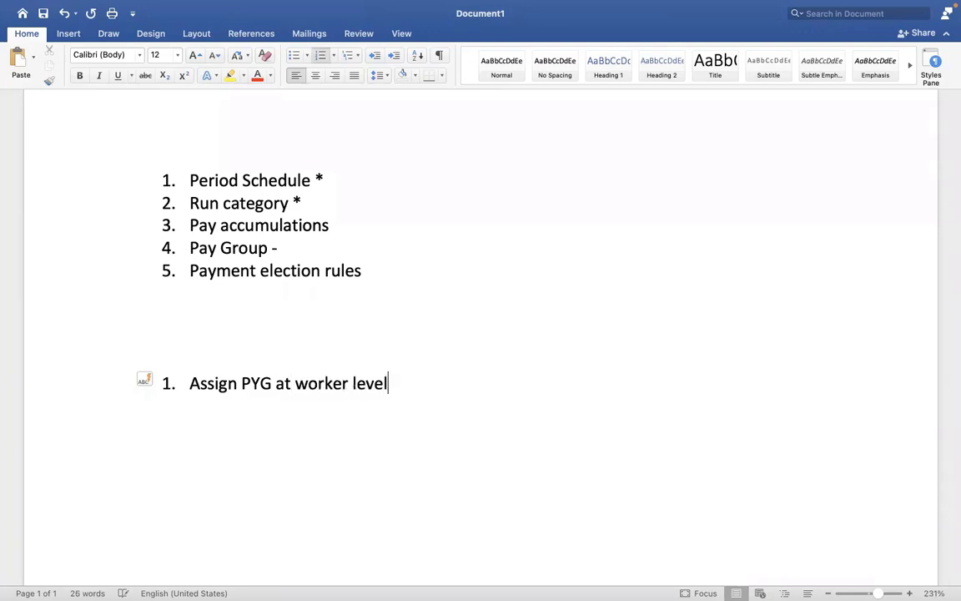
{"action": "type", "text": "."}
Add list items 'Assign PYG task', 'Assign pay group - Auto rule' and 'Assign pay group - EIB'.
{"action": "key", "text": "Return"}
{"action": "type", "text": "Assign"}
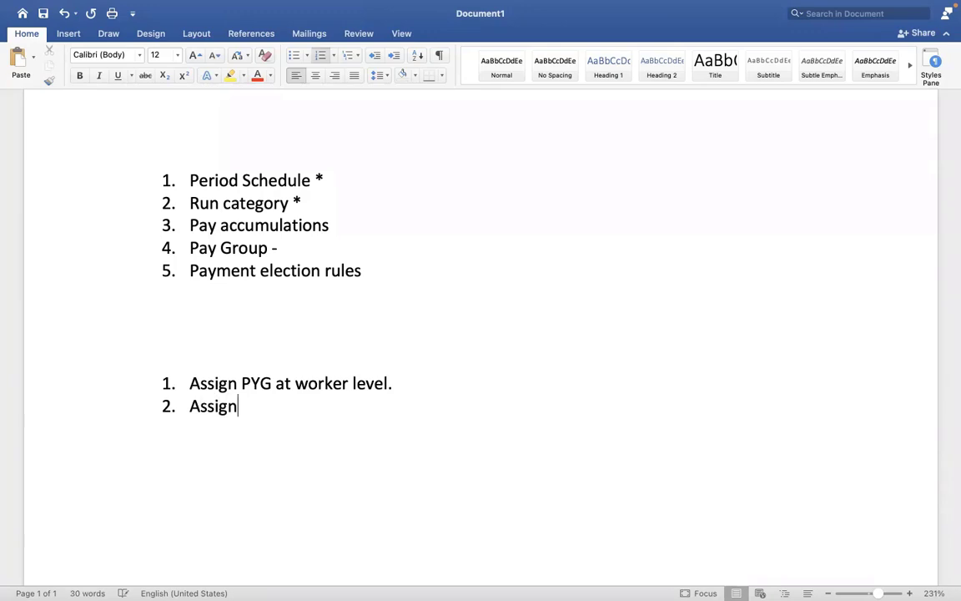
{"action": "type", "text": " PYG at"}
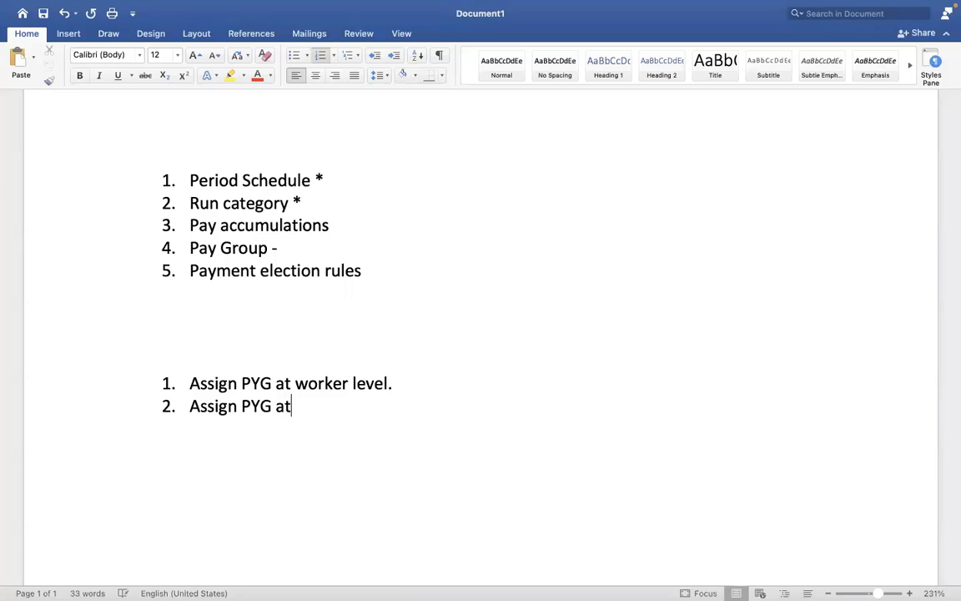
{"action": "key", "text": "BackSpace"}
{"action": "key", "text": "BackSpace"}
{"action": "type", "text": "task"}
{"action": "key", "text": "Return"}
{"action": "type", "text": "A"}
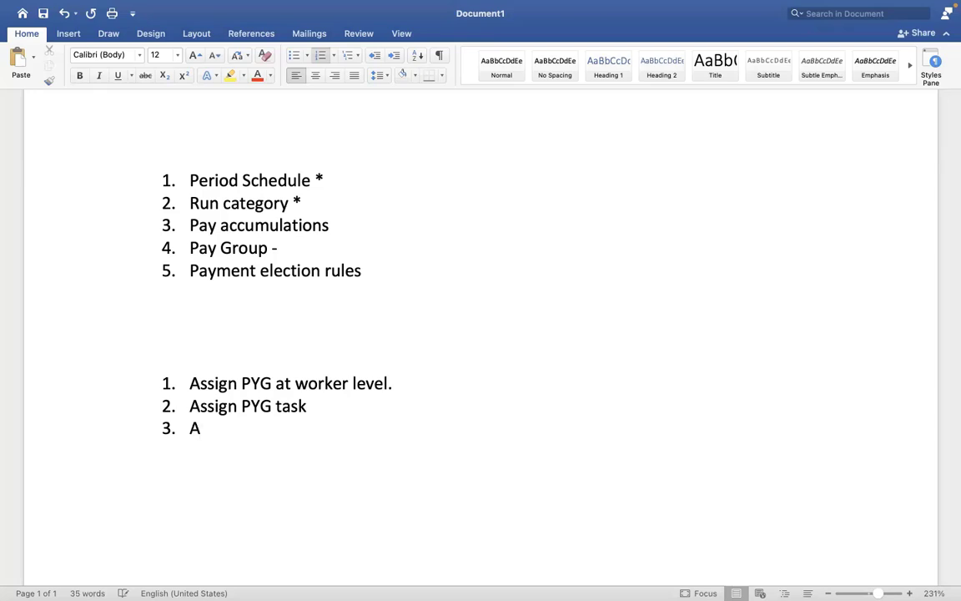
{"action": "type", "text": "ssign pay"}
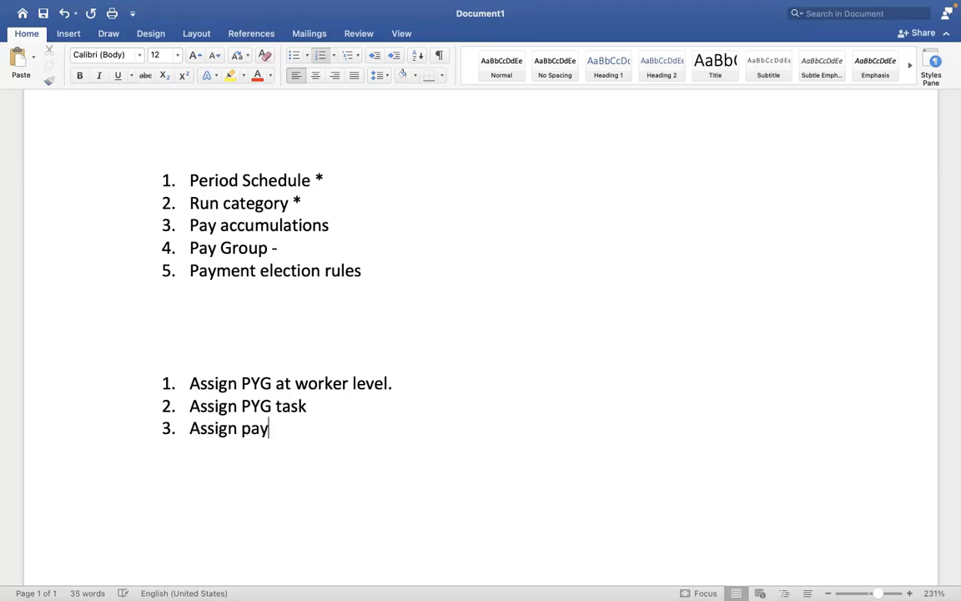
{"action": "type", "text": " group - Au"}
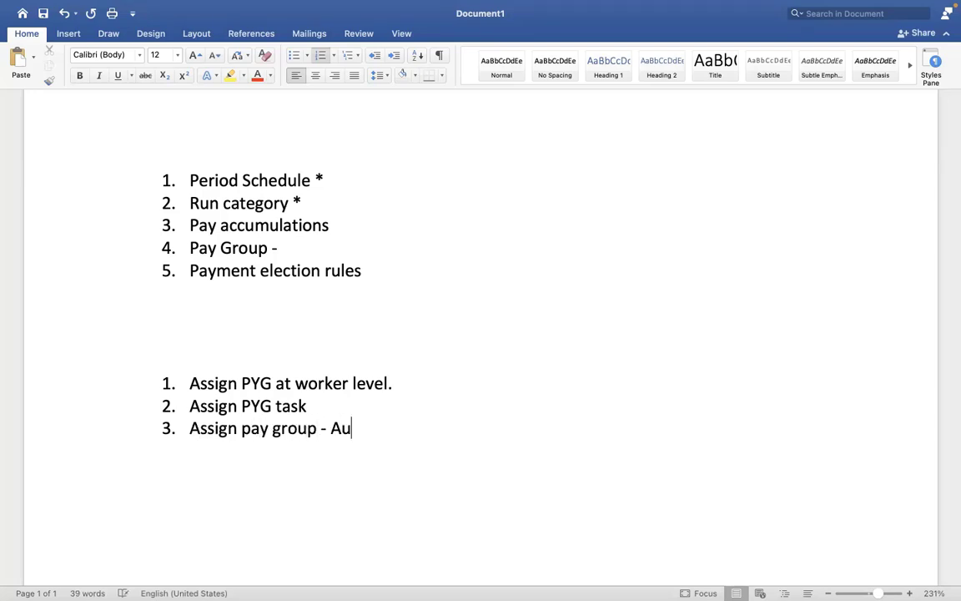
{"action": "type", "text": "to rule"}
{"action": "key", "text": "Return"}
{"action": "type", "text": "A"}
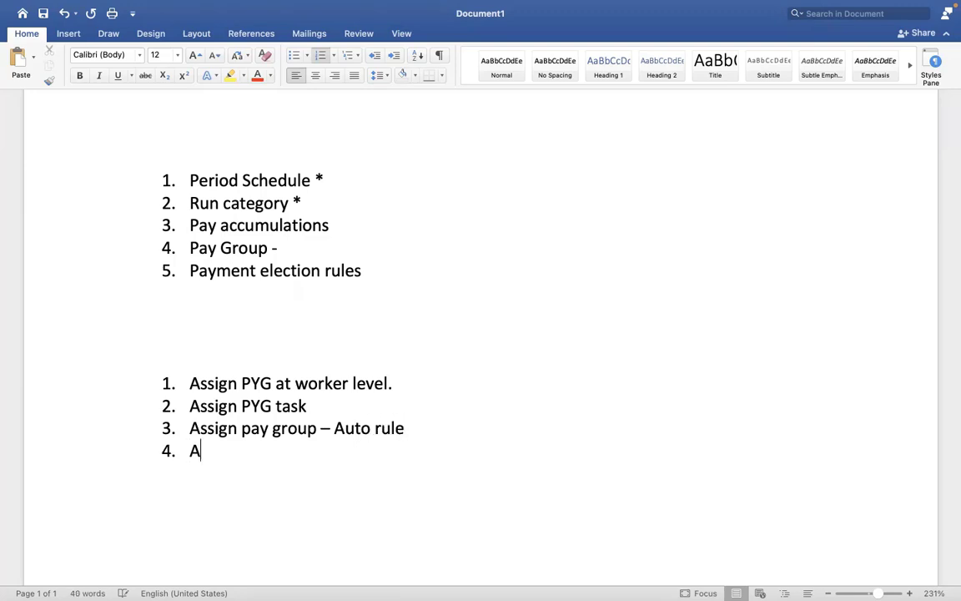
{"action": "type", "text": "ssign pa"}
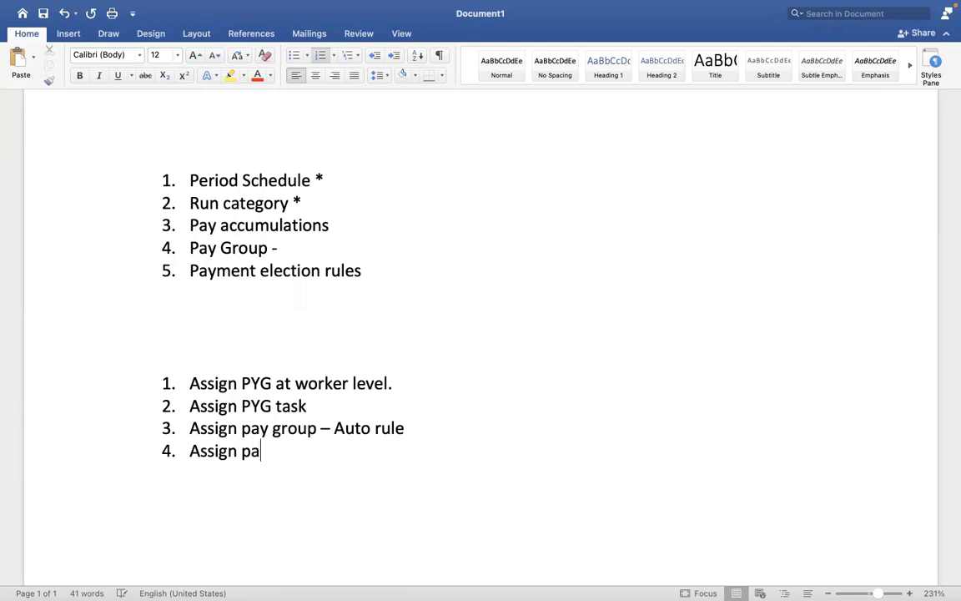
{"action": "type", "text": "y group - "}
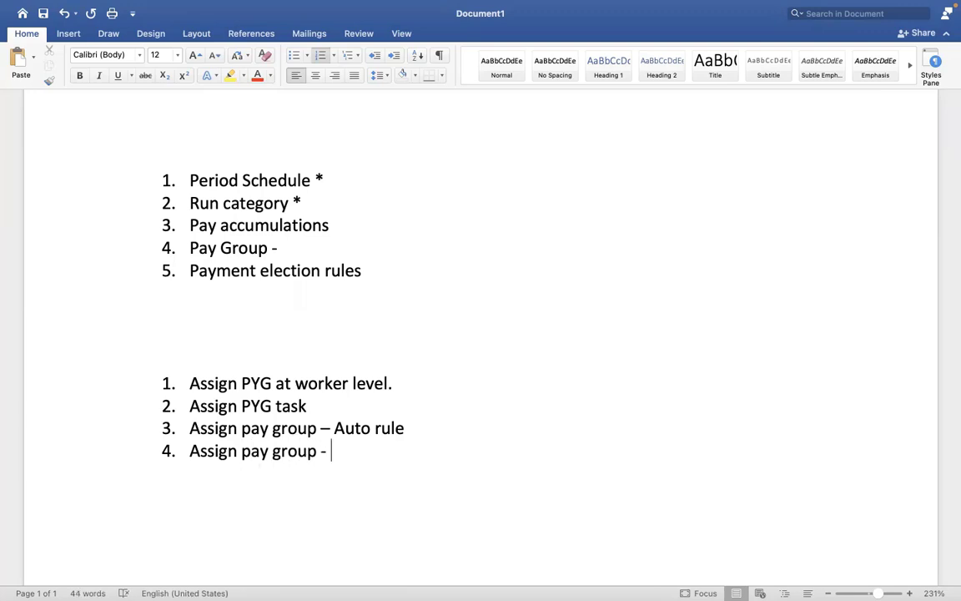
{"action": "type", "text": "EIB"}
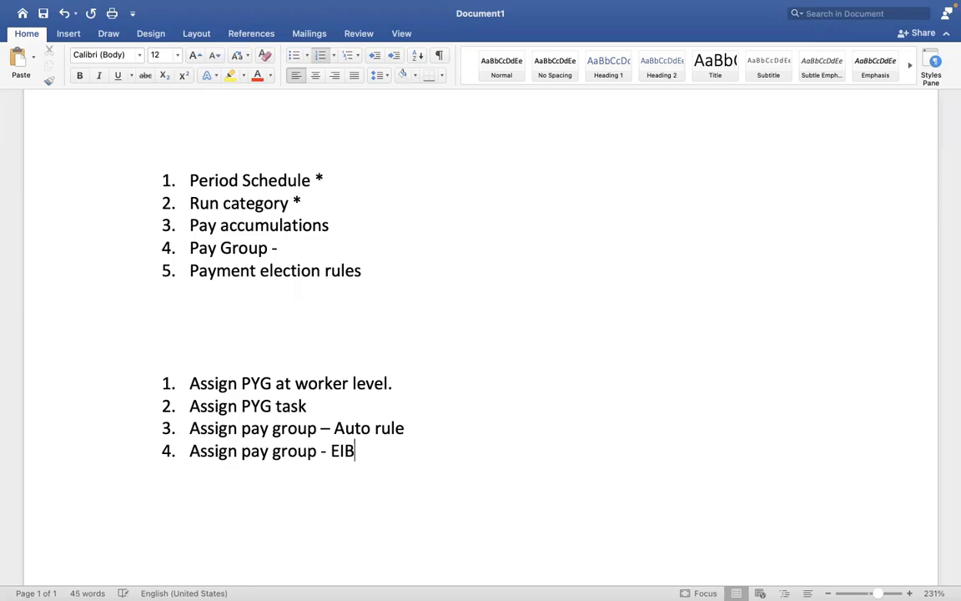